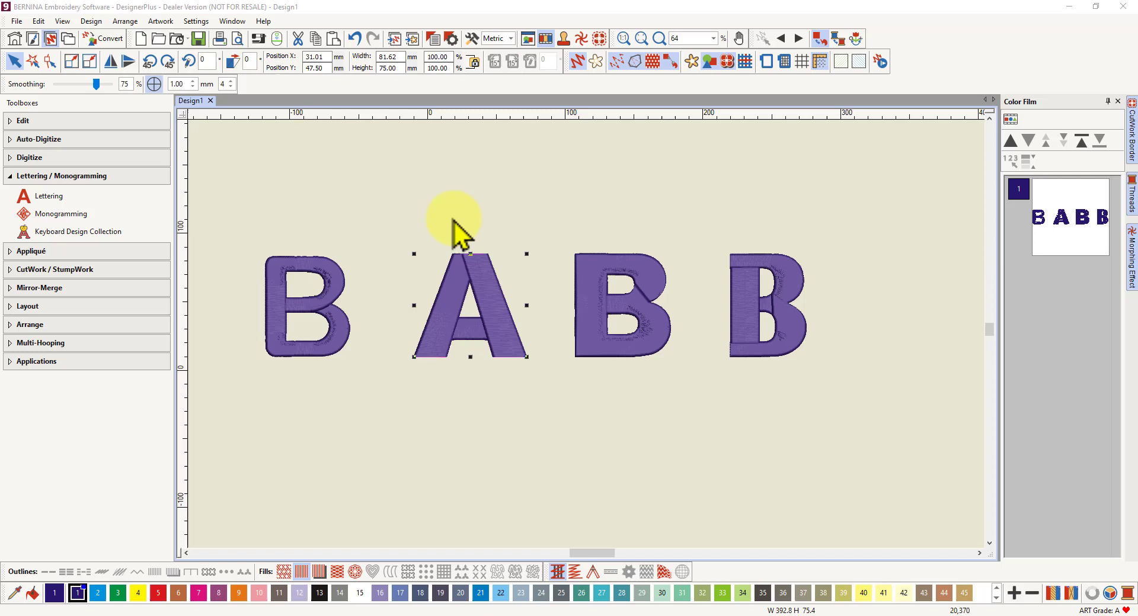
right_click(486, 295)
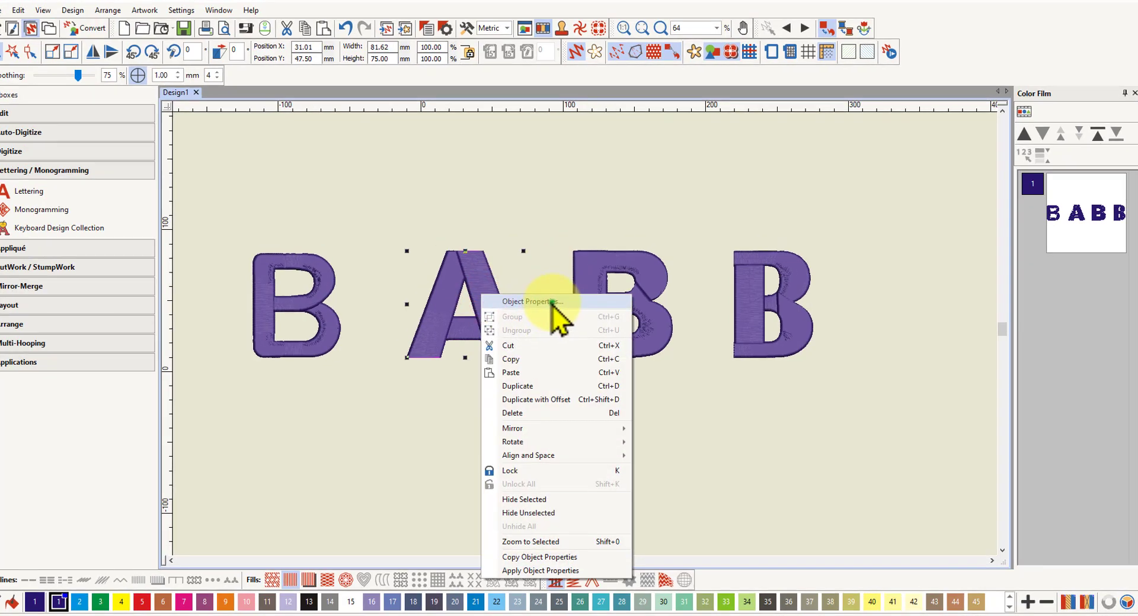
click(550, 303)
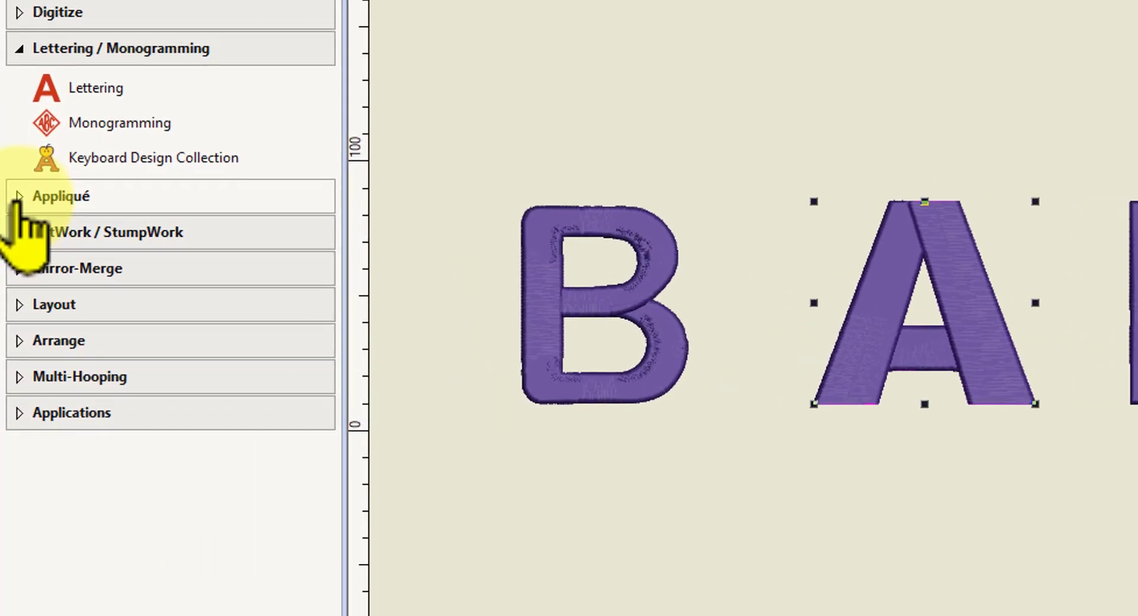
Convert the selected A to appliqué, turning it red, and review it in the Color Film
click(16, 198)
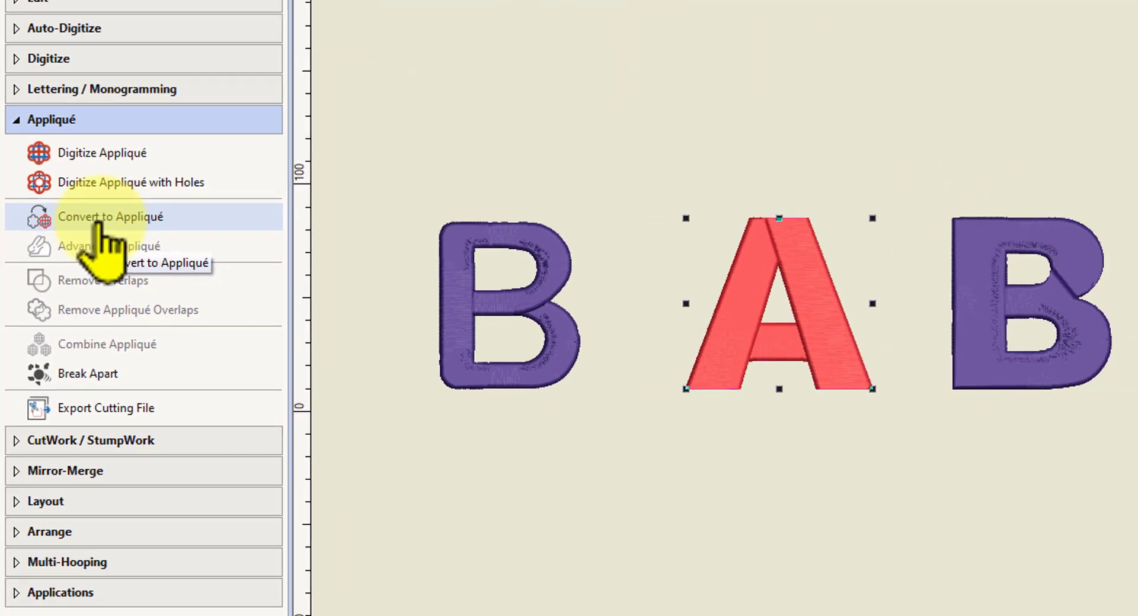
click(119, 200)
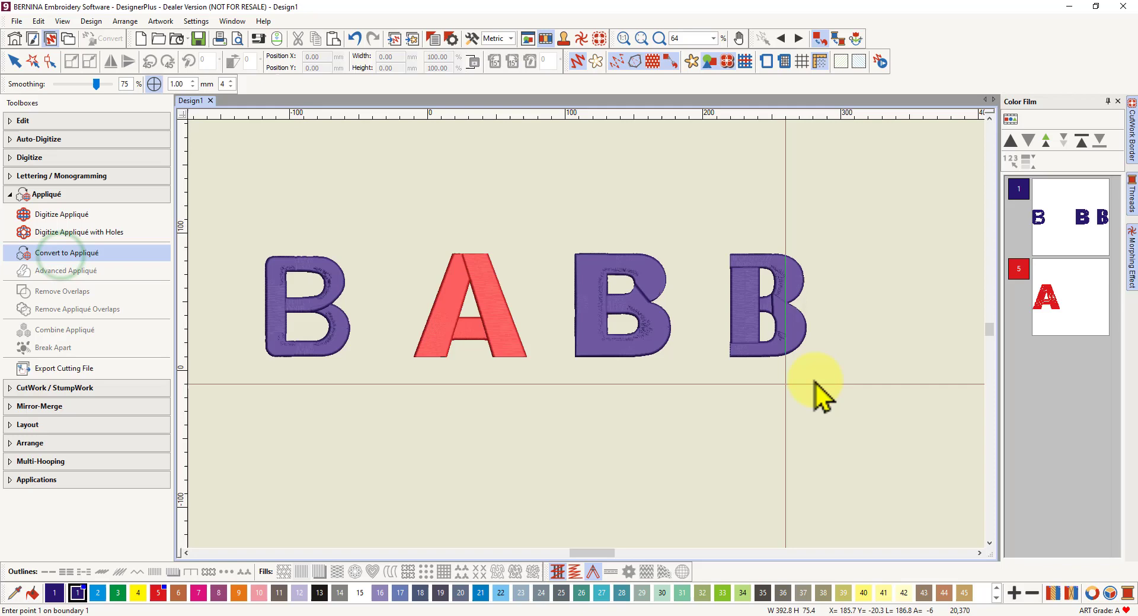
click(1011, 121)
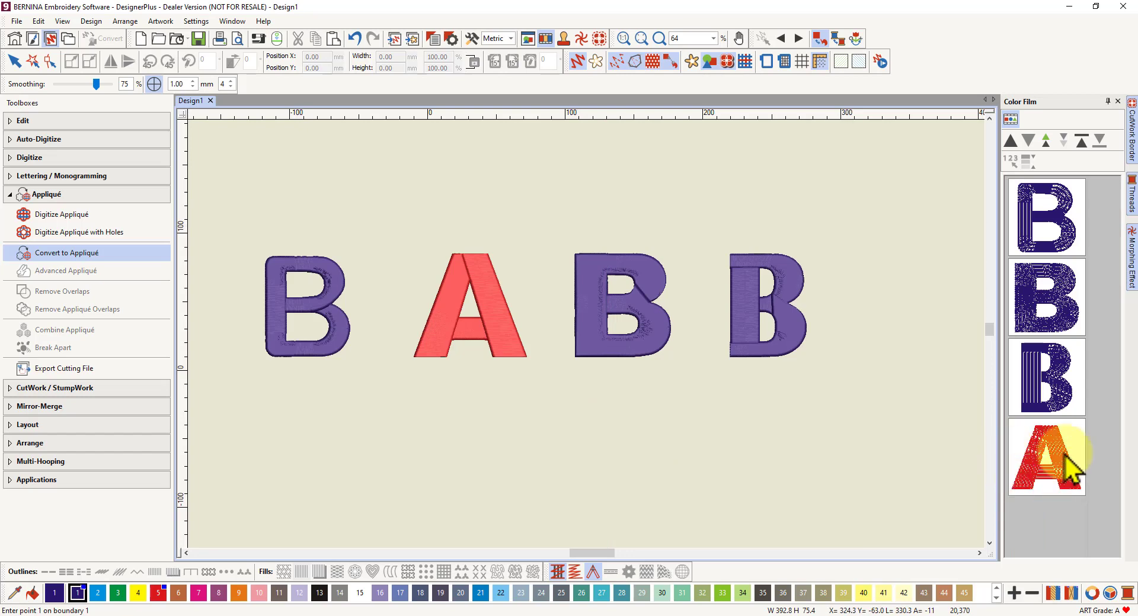
click(1011, 121)
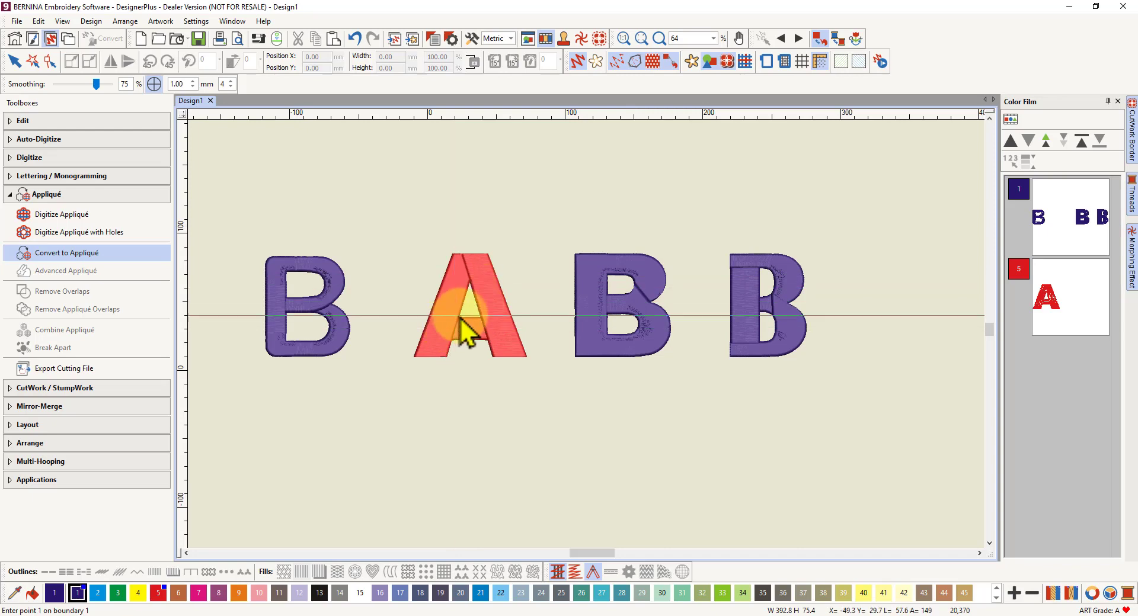
Select the letter A and break it apart into separate stroke pieces
click(76, 178)
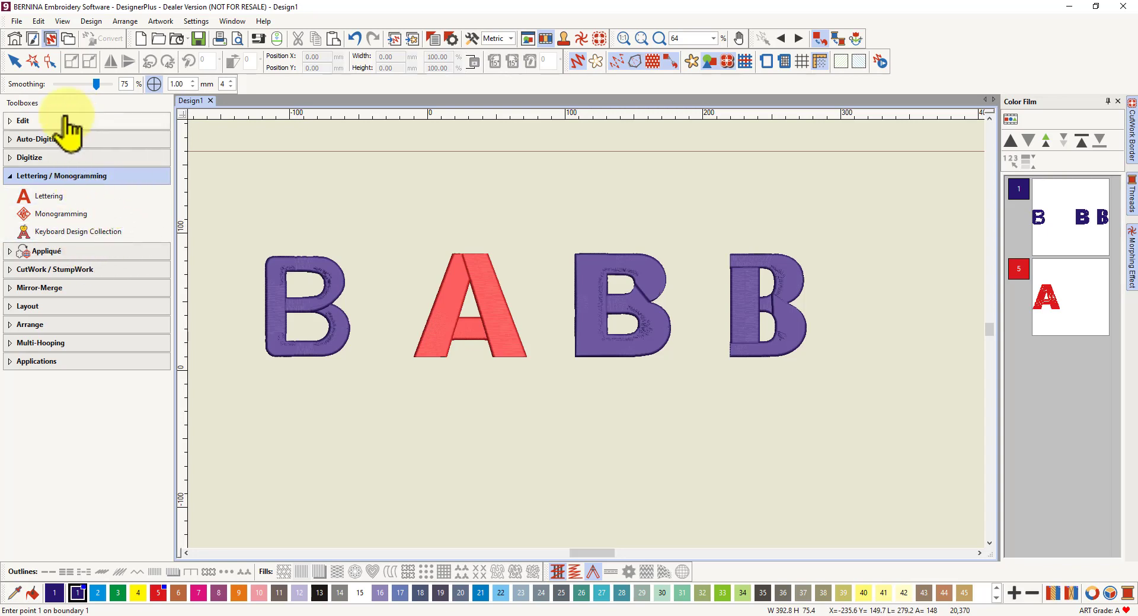
click(24, 121)
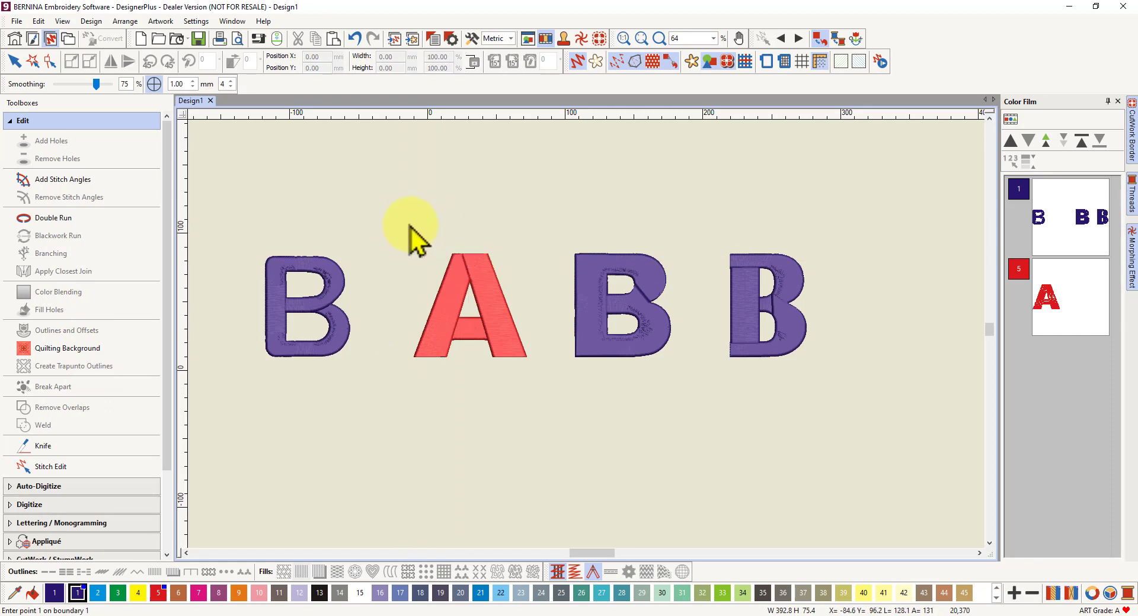
click(14, 61)
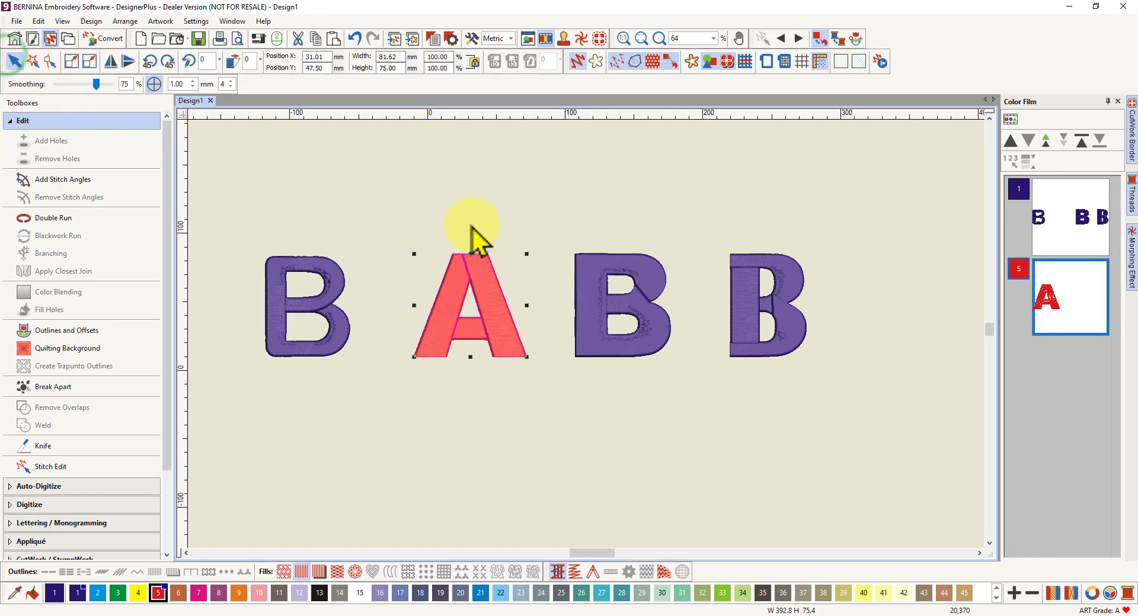
click(449, 292)
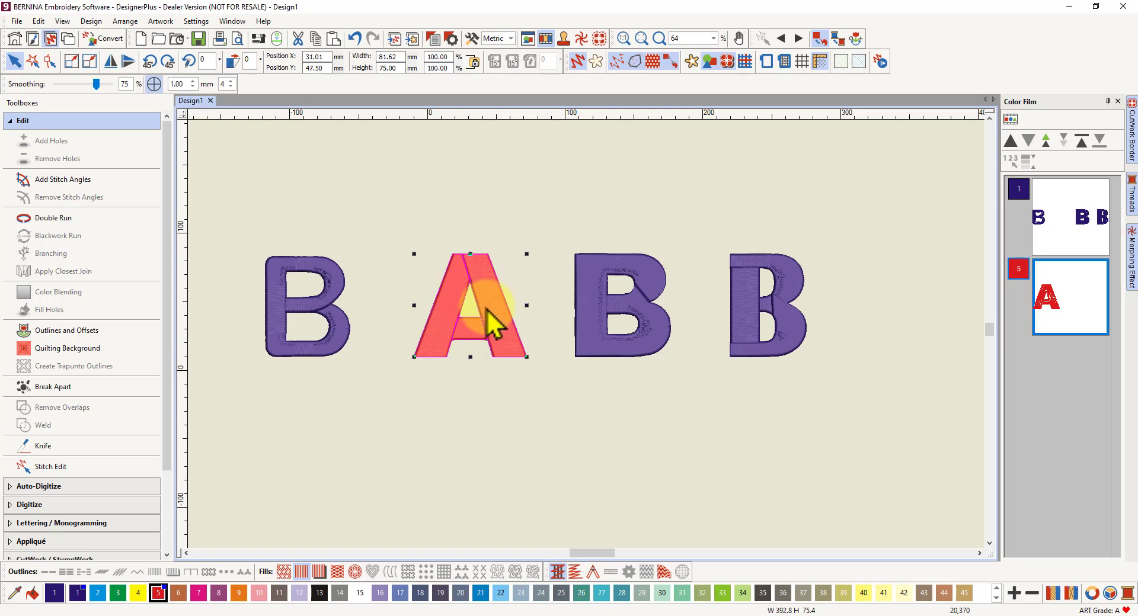
click(55, 386)
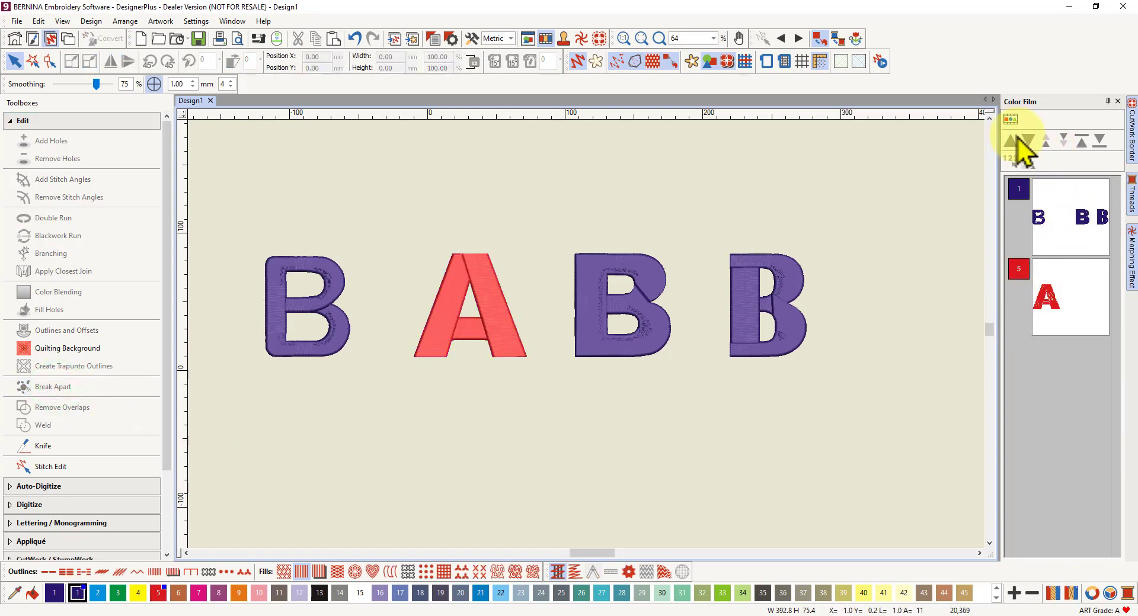
List objects individually and marquee-select all three pieces of the red A
click(1012, 120)
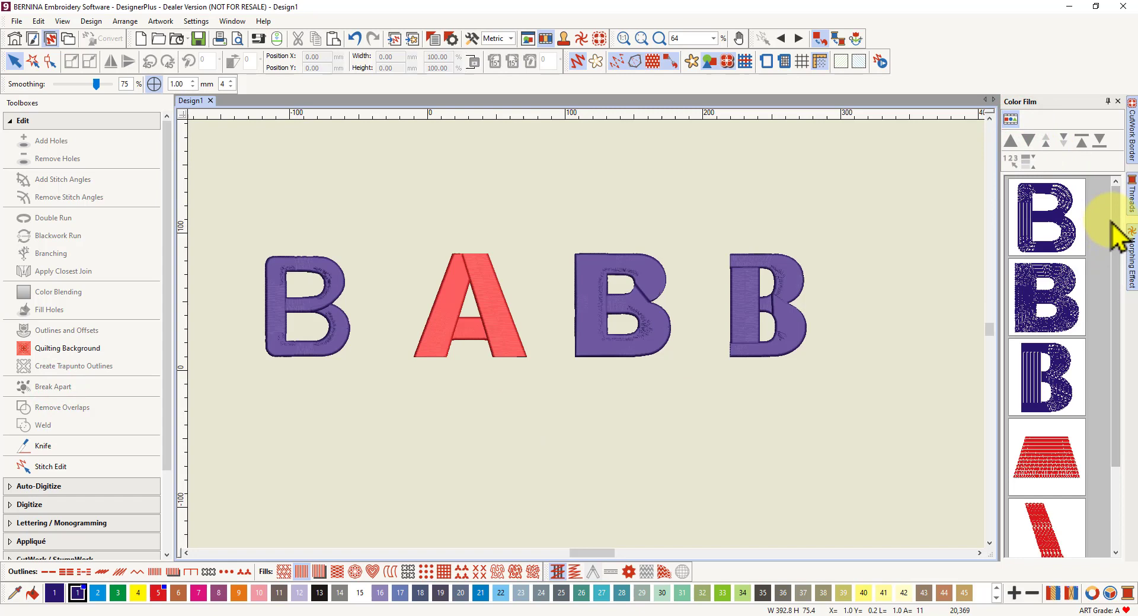
drag(1114, 219, 1117, 330)
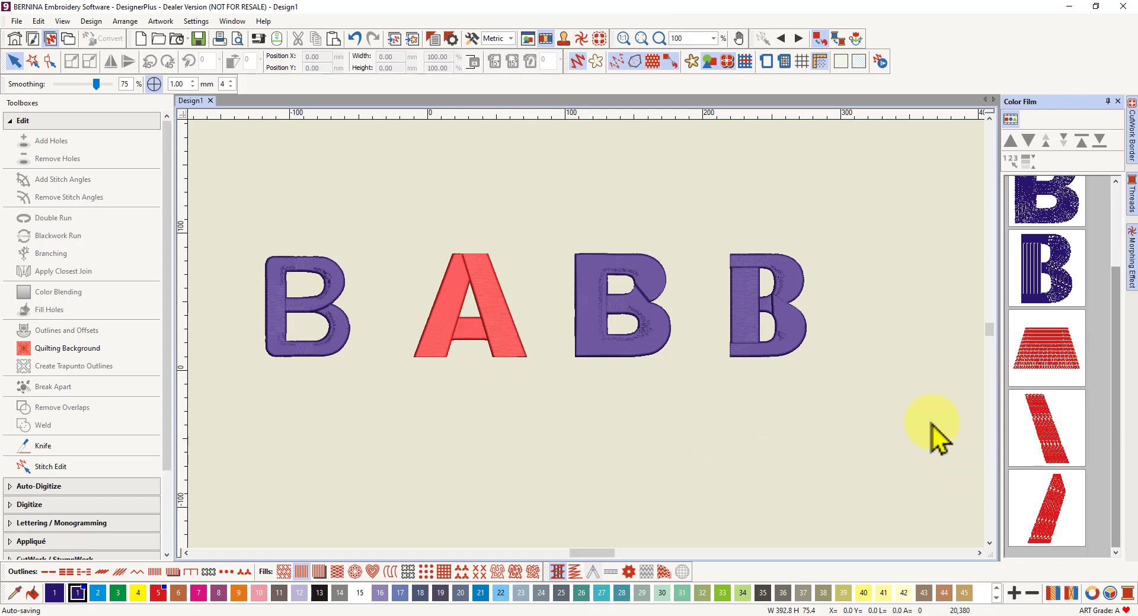
drag(389, 220, 535, 402)
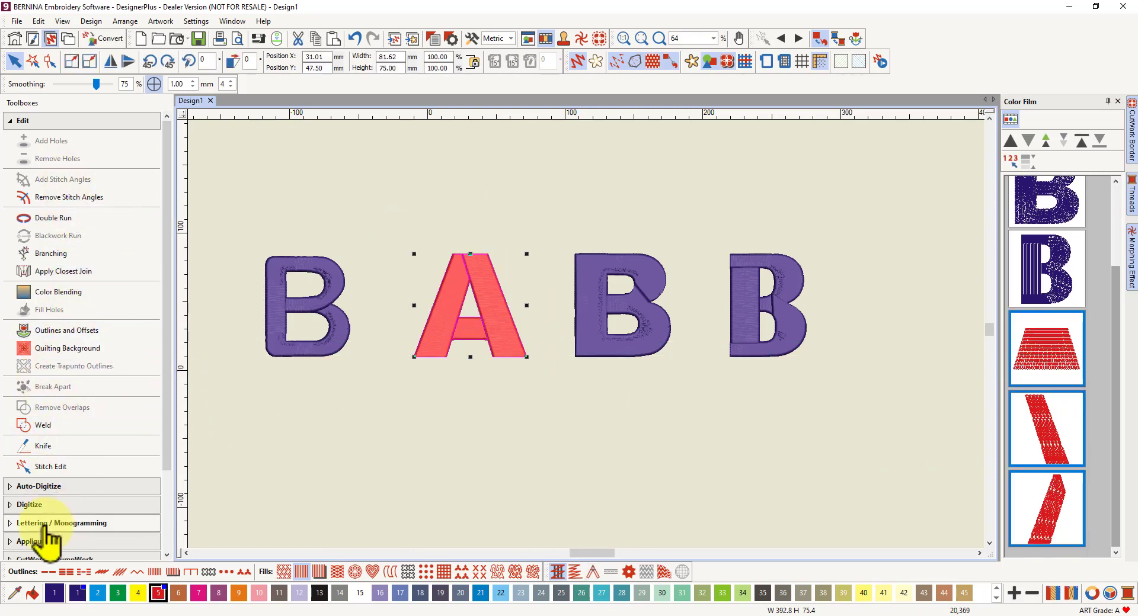
Apply Advanced Appliqué to the A pieces, giving each stroke an overlapping red outline
click(31, 541)
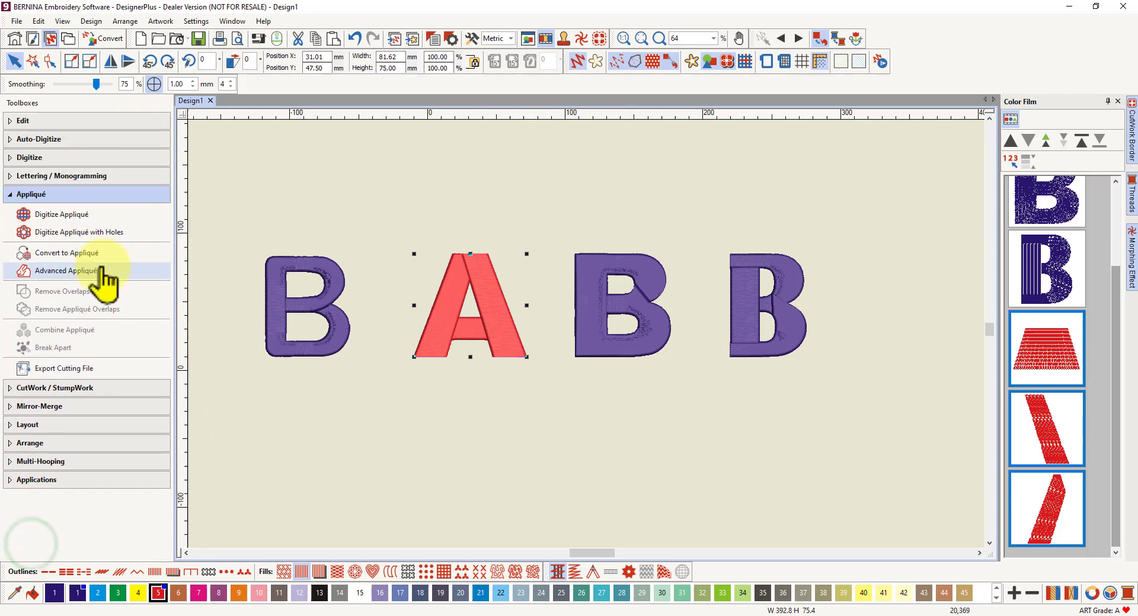
click(70, 253)
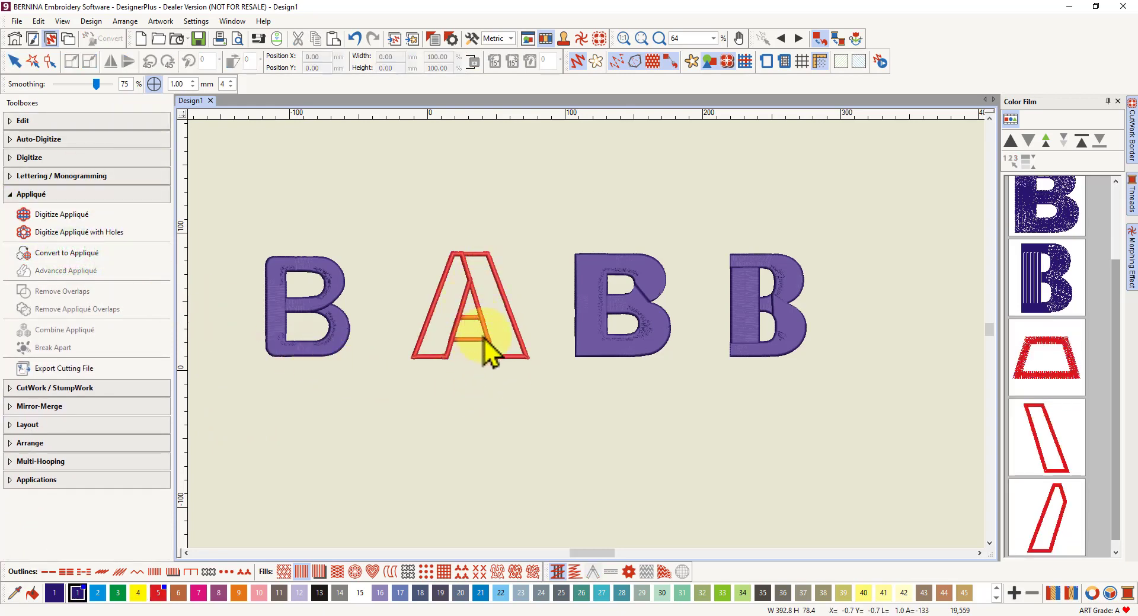
scroll(589, 348, up, 5)
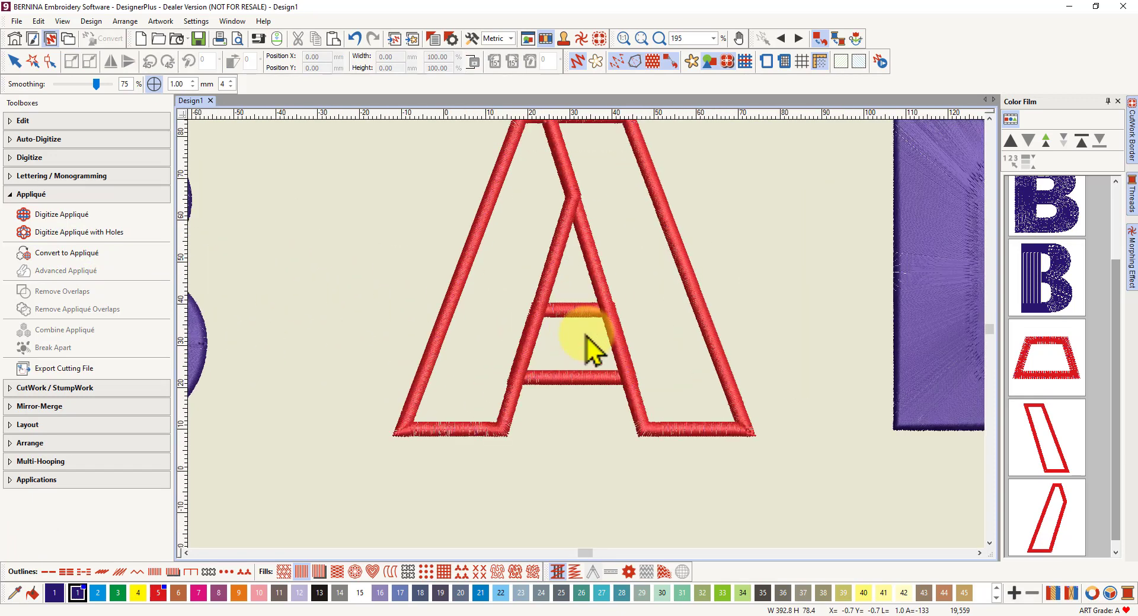
scroll(599, 323, down, 1)
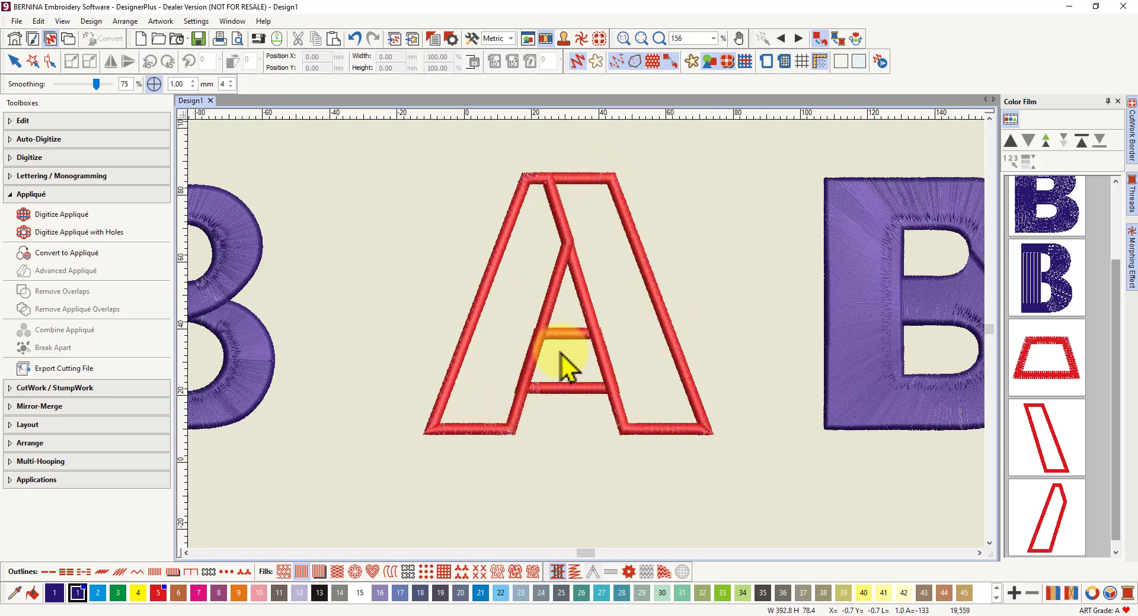
scroll(600, 351, down, 4)
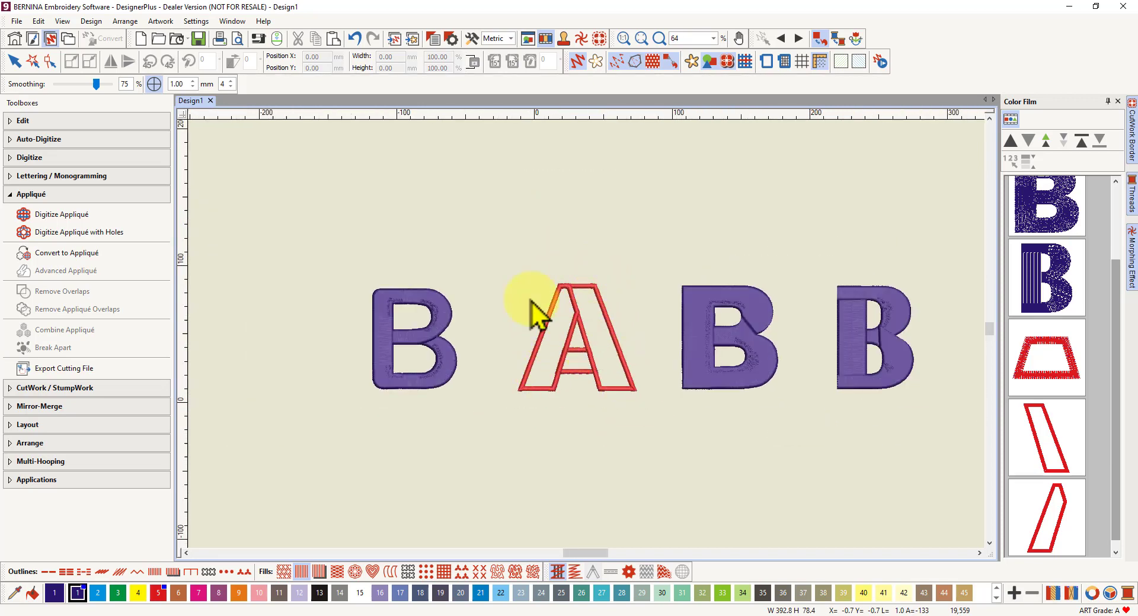
Undo the outlined appliqué, then weld the selected A pieces into one solid red shape
click(356, 38)
drag(500, 257, 645, 401)
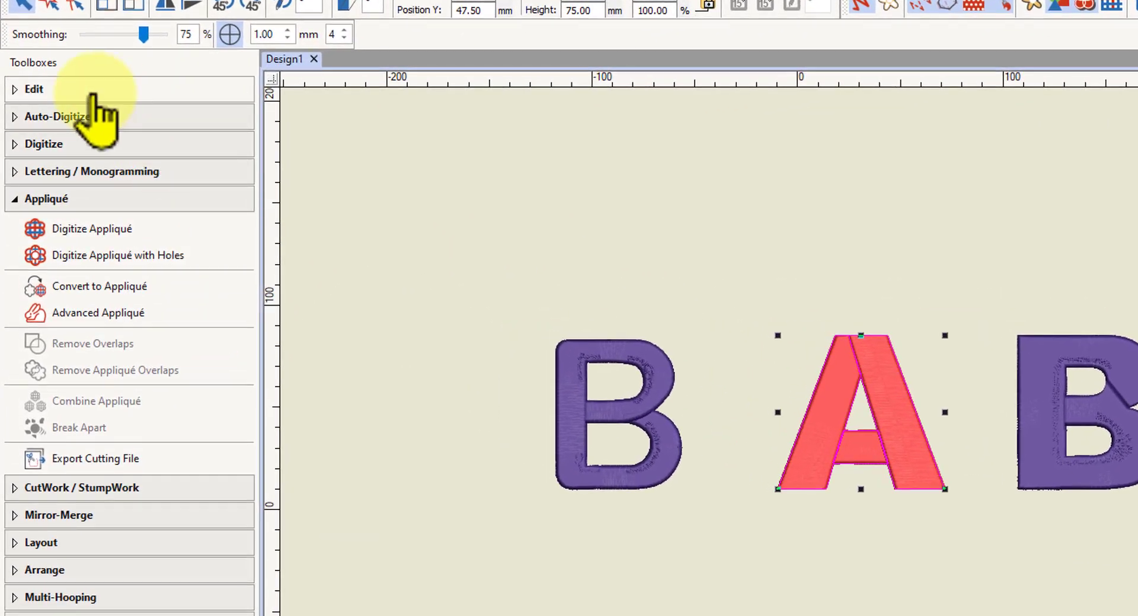
click(94, 90)
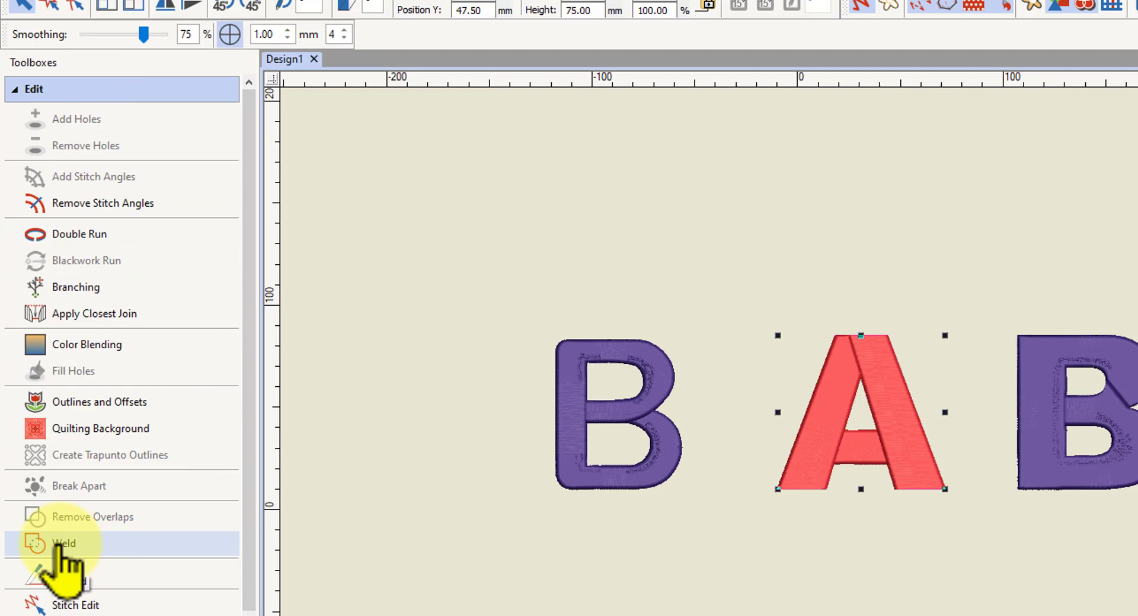
click(58, 546)
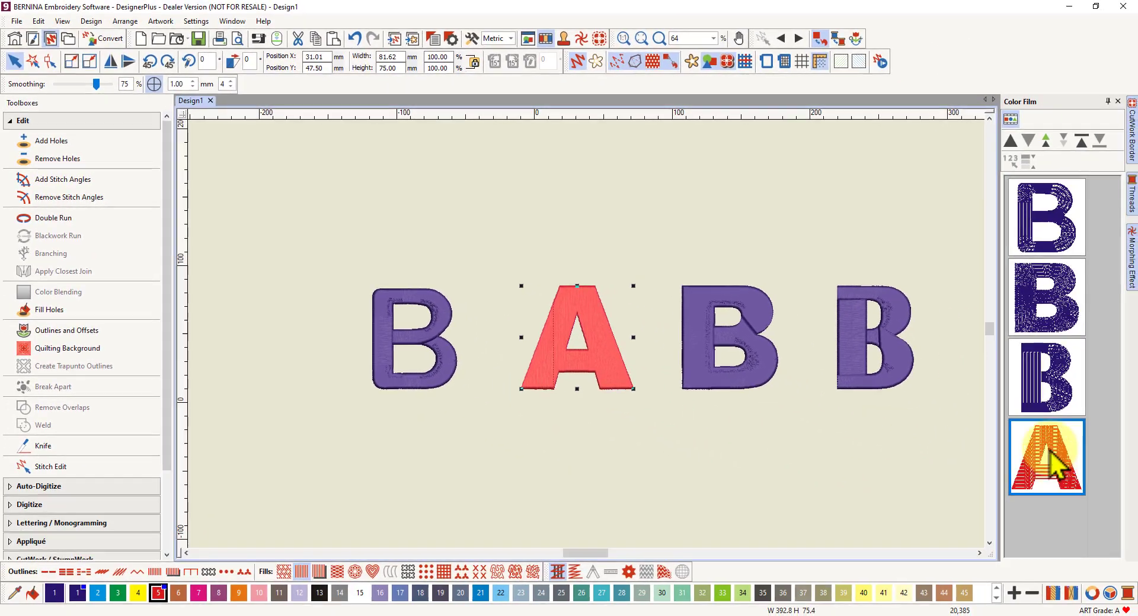
click(1009, 119)
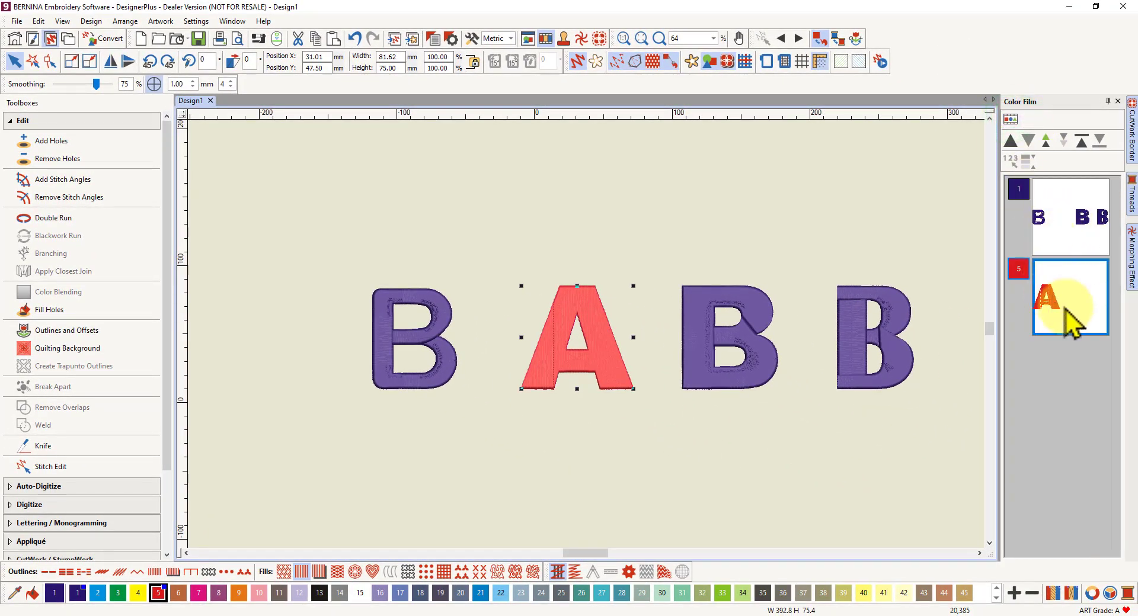
click(1010, 119)
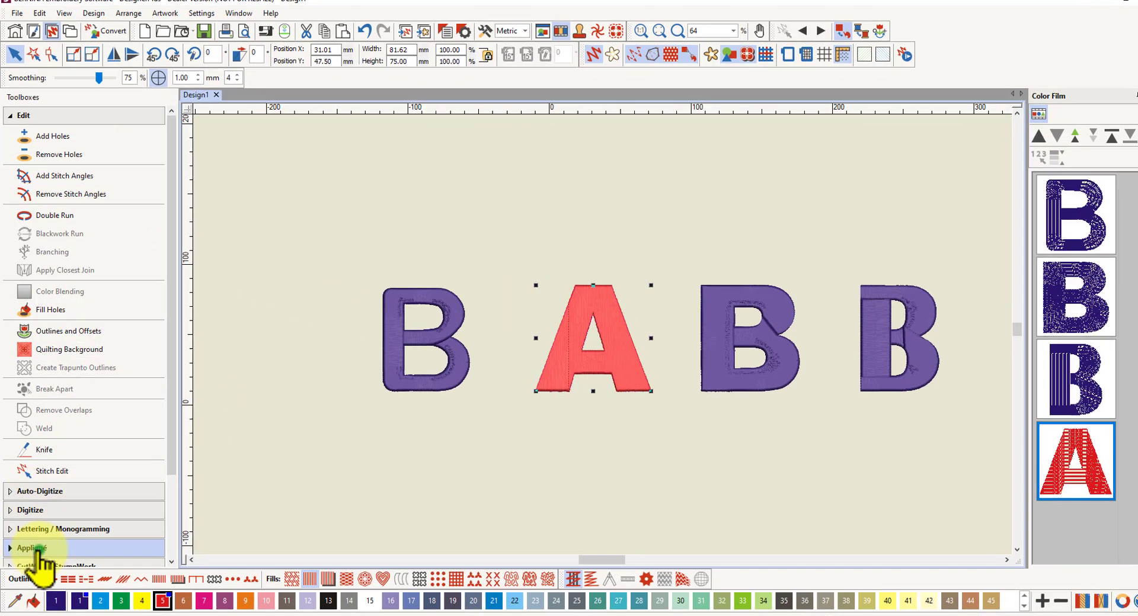
Convert the welded A into one appliqué with placement, tack-down and red cover blocks
click(36, 542)
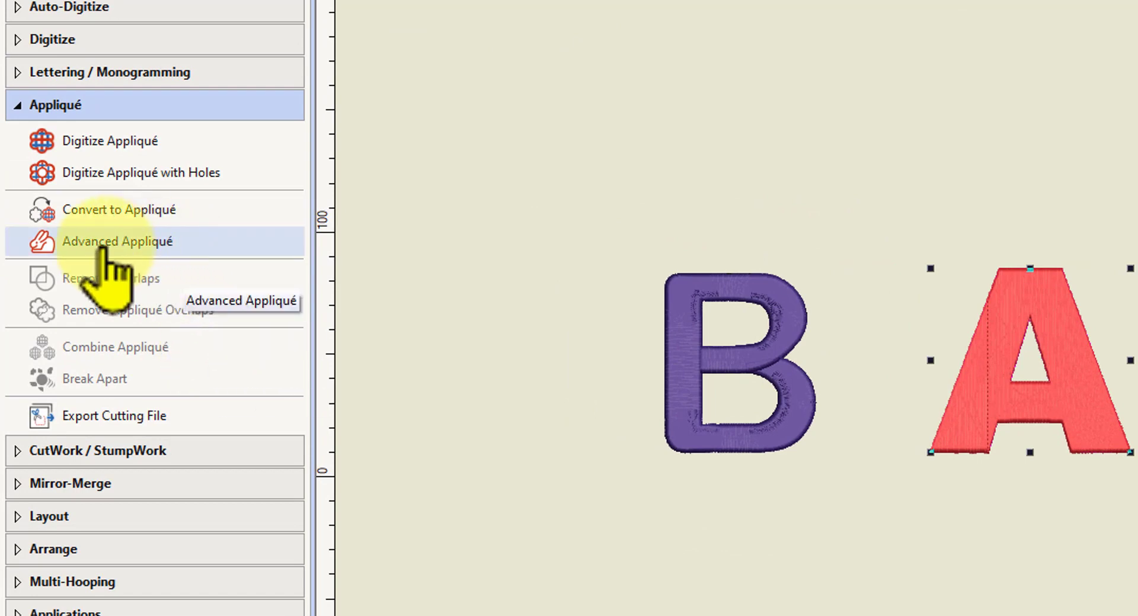
click(104, 209)
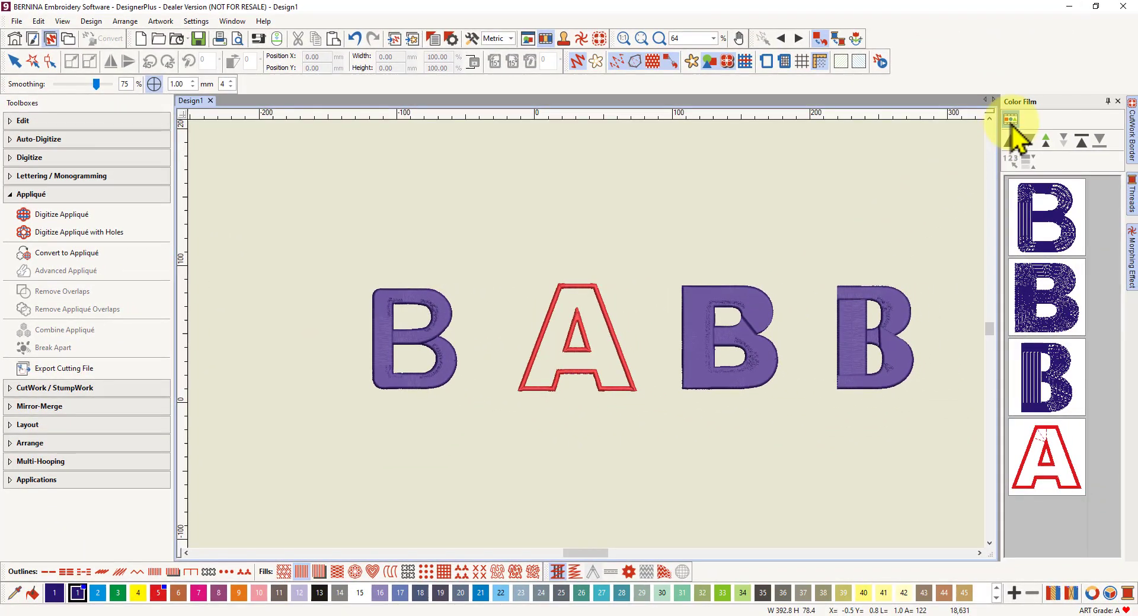
click(1011, 119)
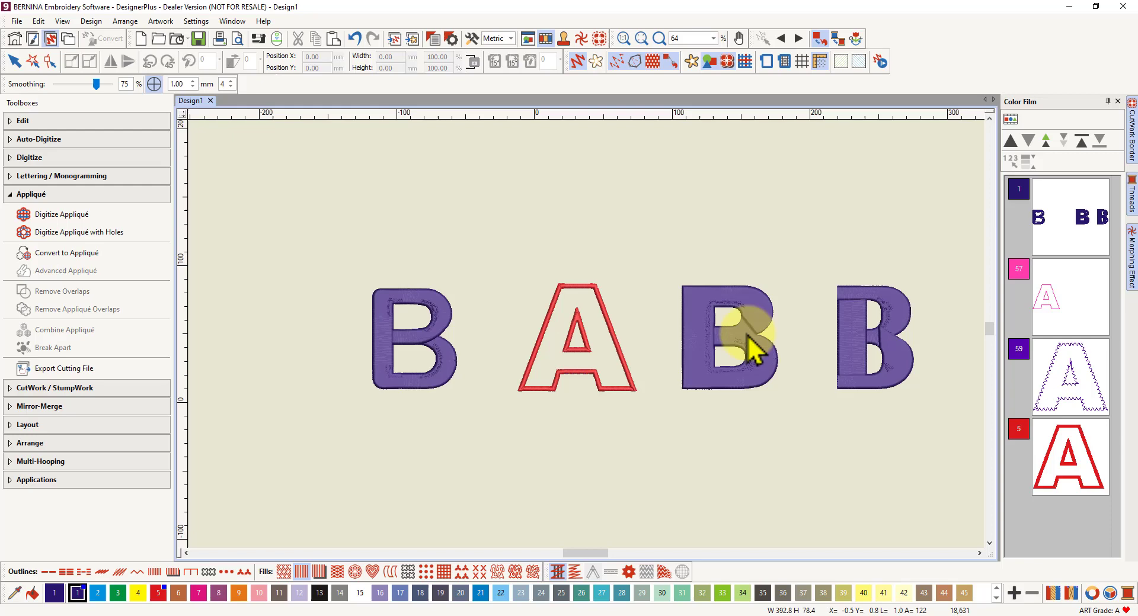
click(1078, 305)
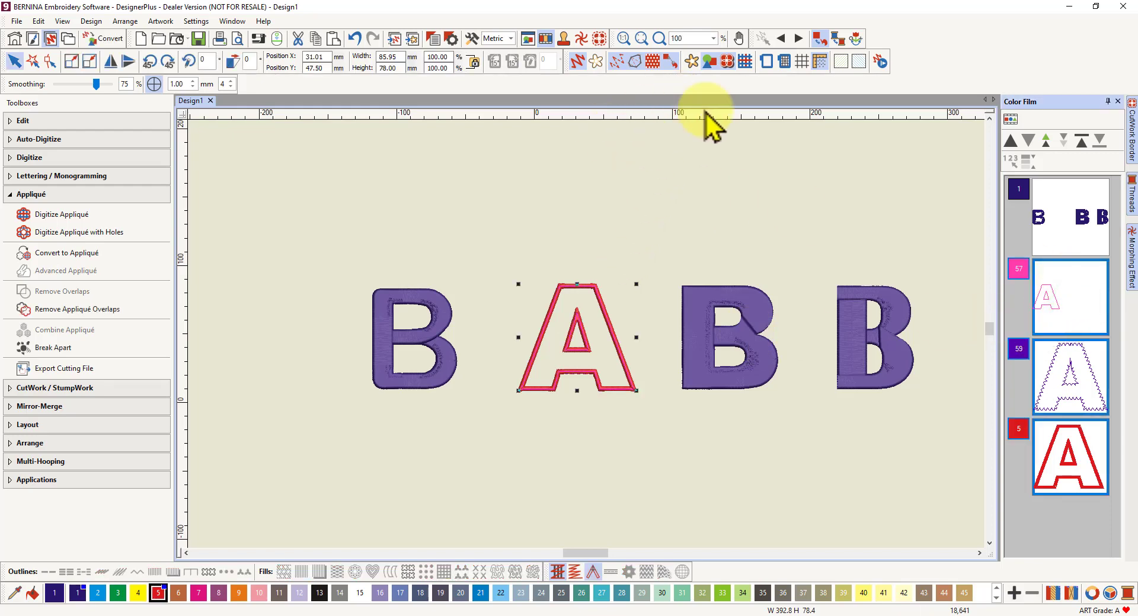
In the A's Object Properties keep the Box Zigzag tackdown and bring up Appliqué Fabric
right_click(583, 299)
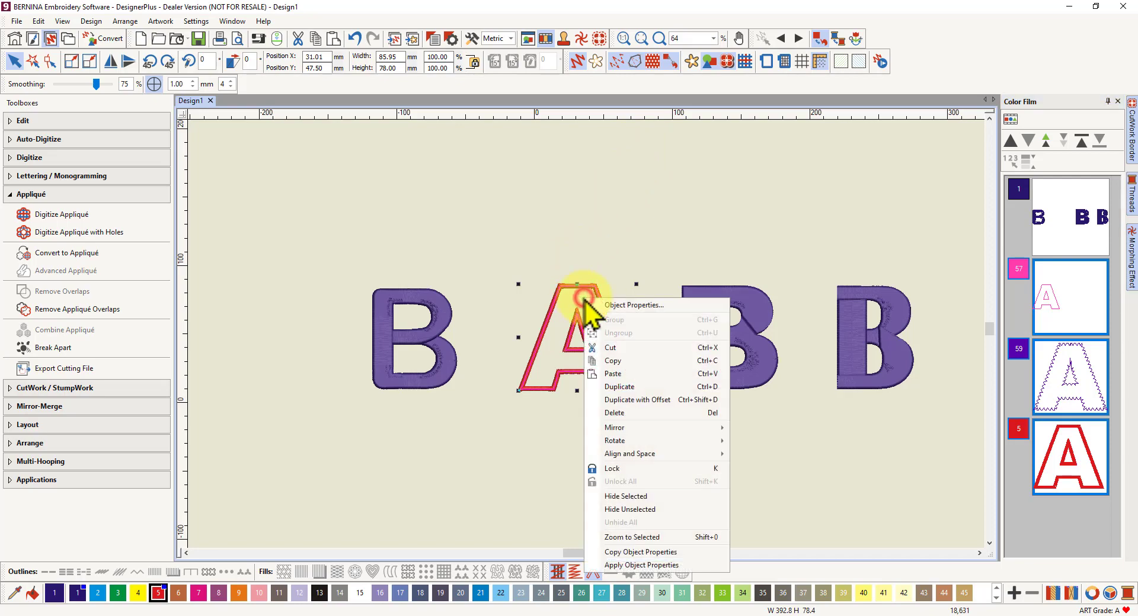
click(616, 305)
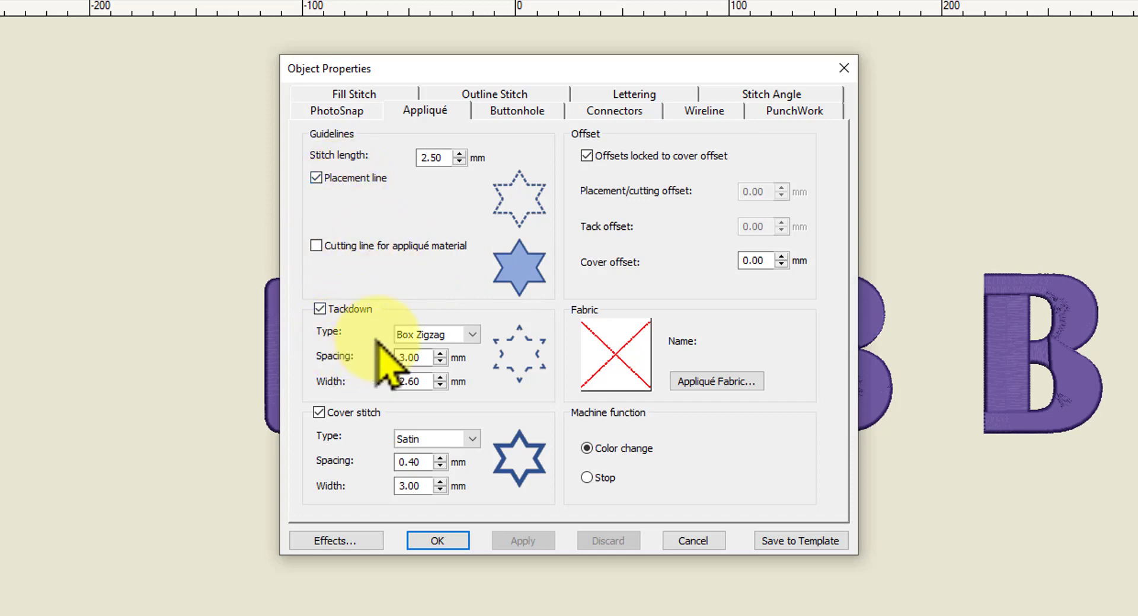
click(471, 334)
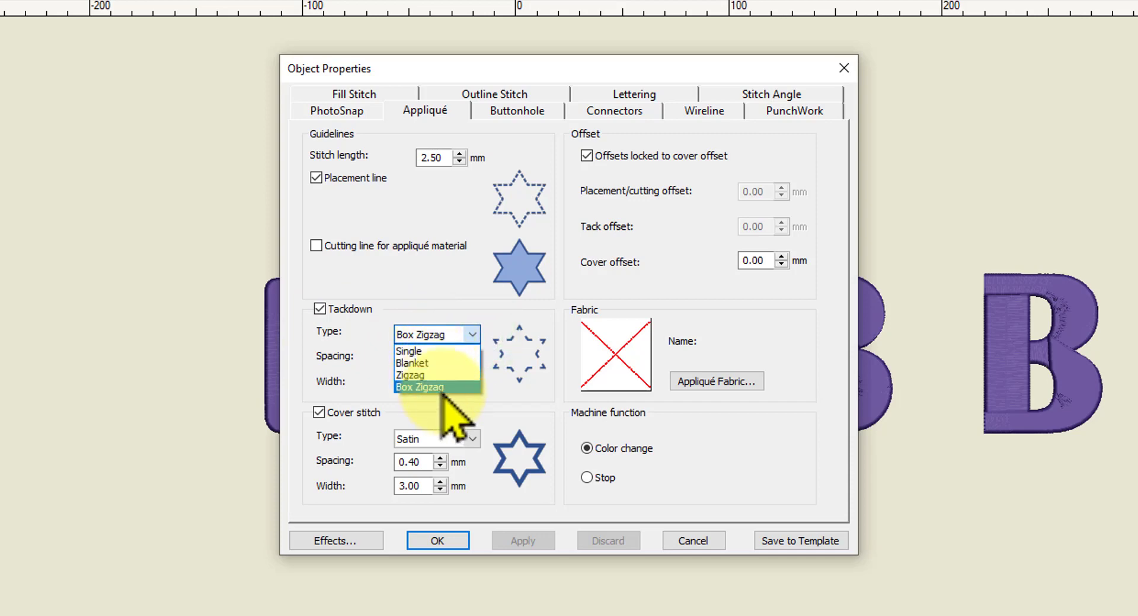
click(471, 334)
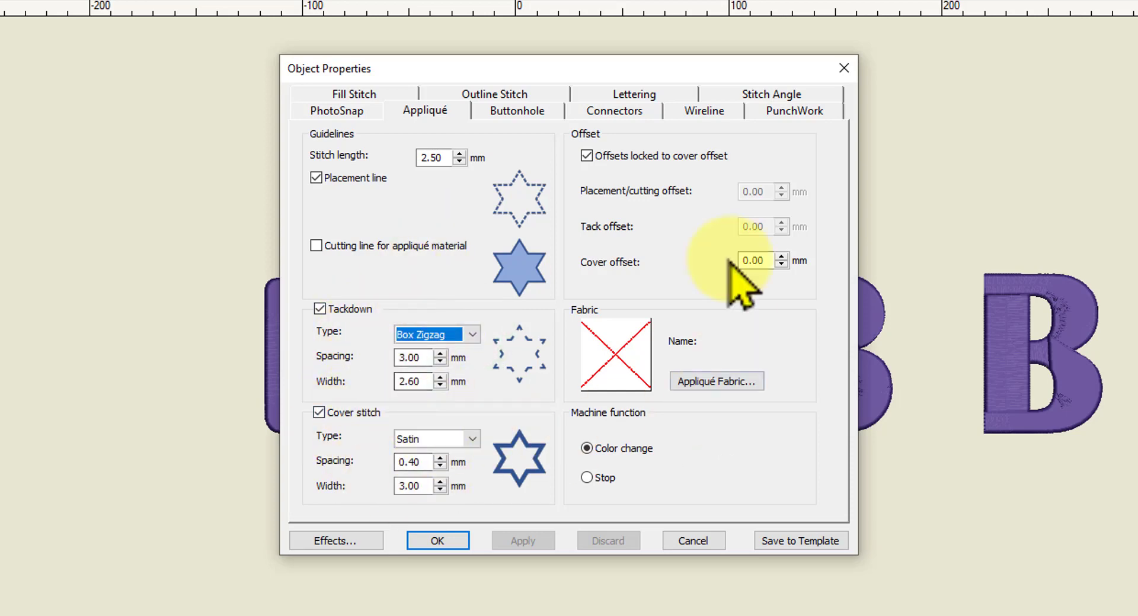
click(712, 383)
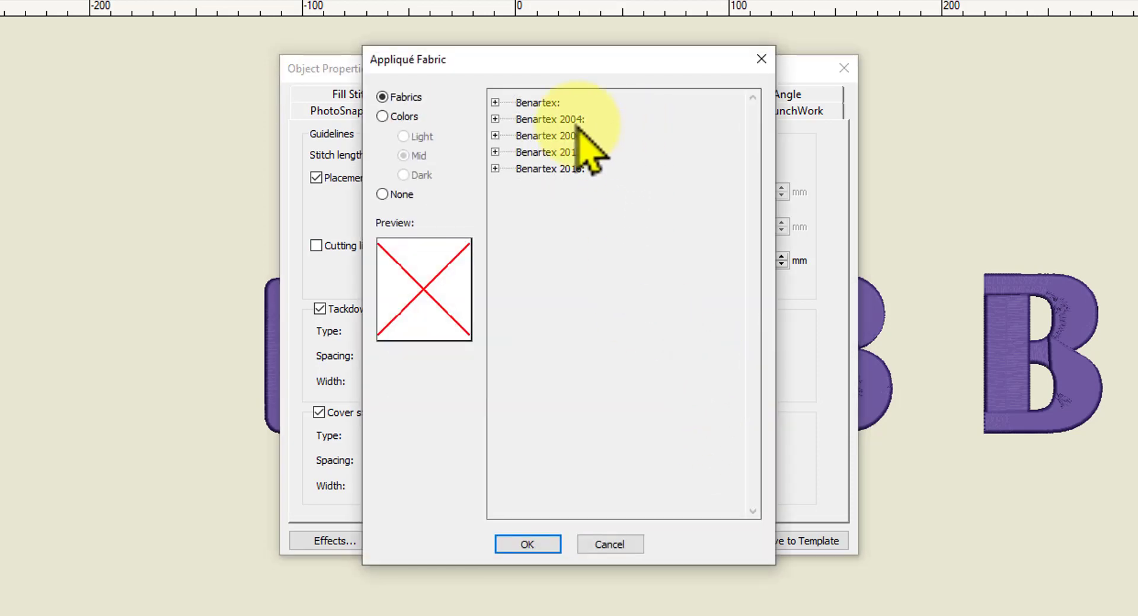
Assign the A appliqué a yellow fabric colour (223,223,31) and apply the properties
click(383, 117)
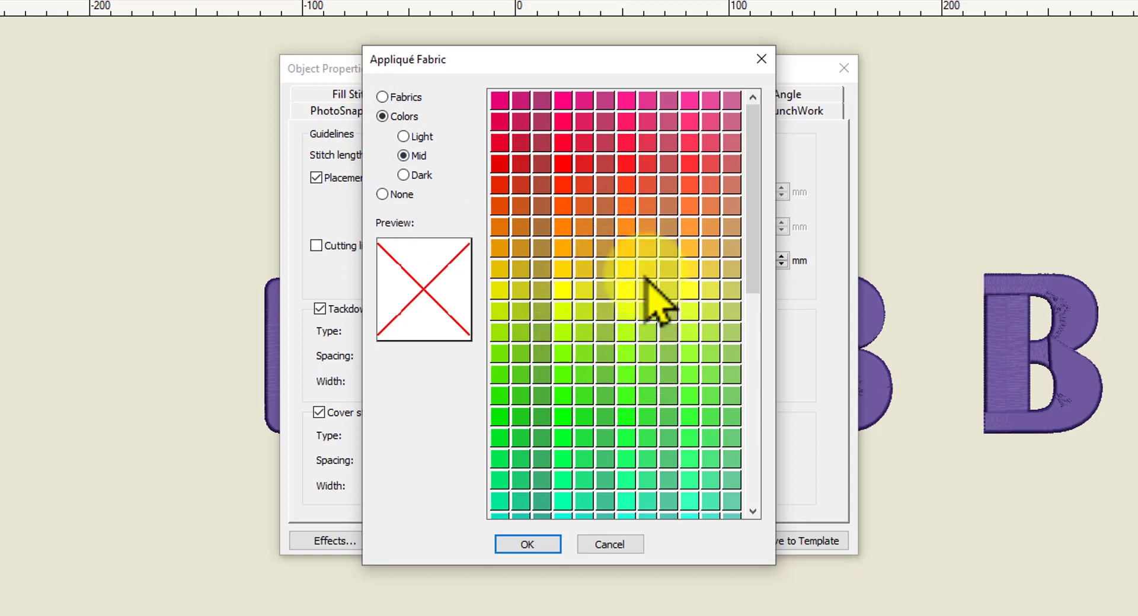
click(583, 290)
click(551, 542)
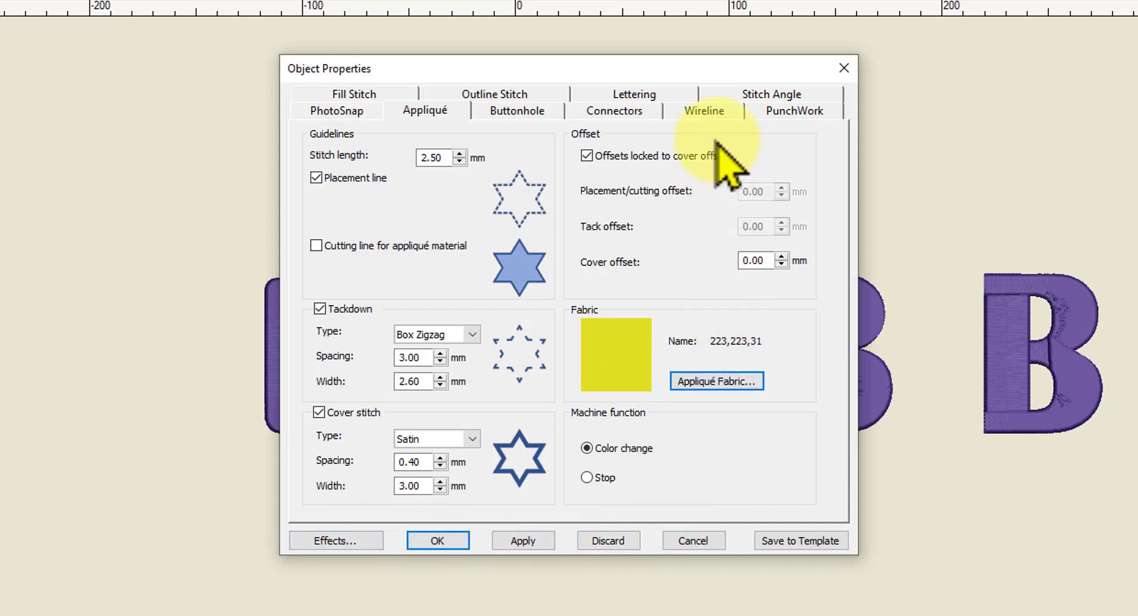
click(438, 541)
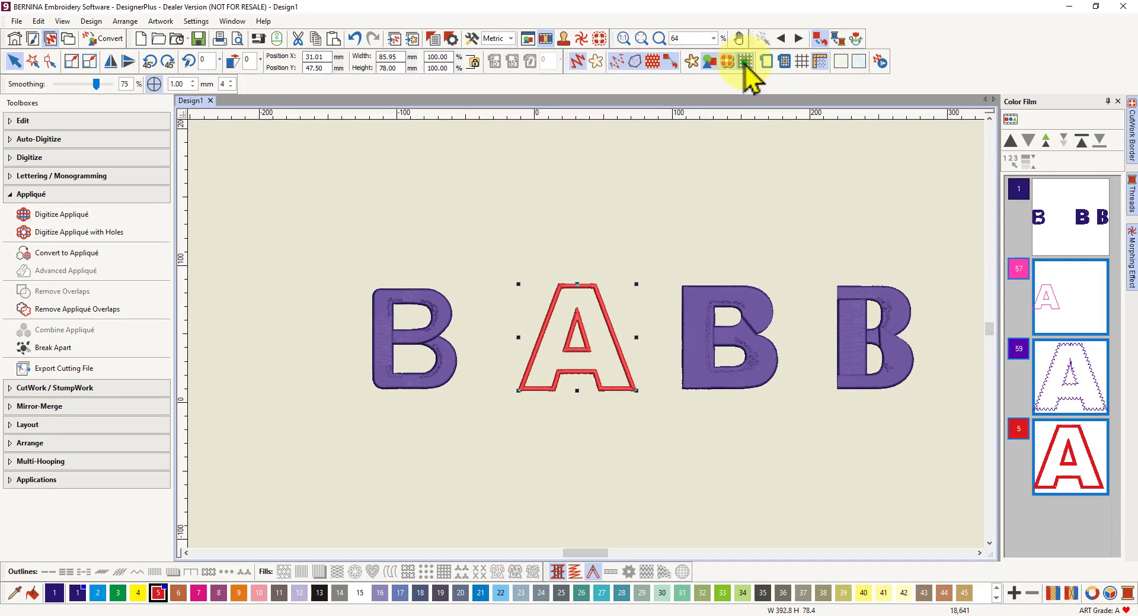
Display the yellow fabric fill inside the A's red outline, then select the left B
click(745, 61)
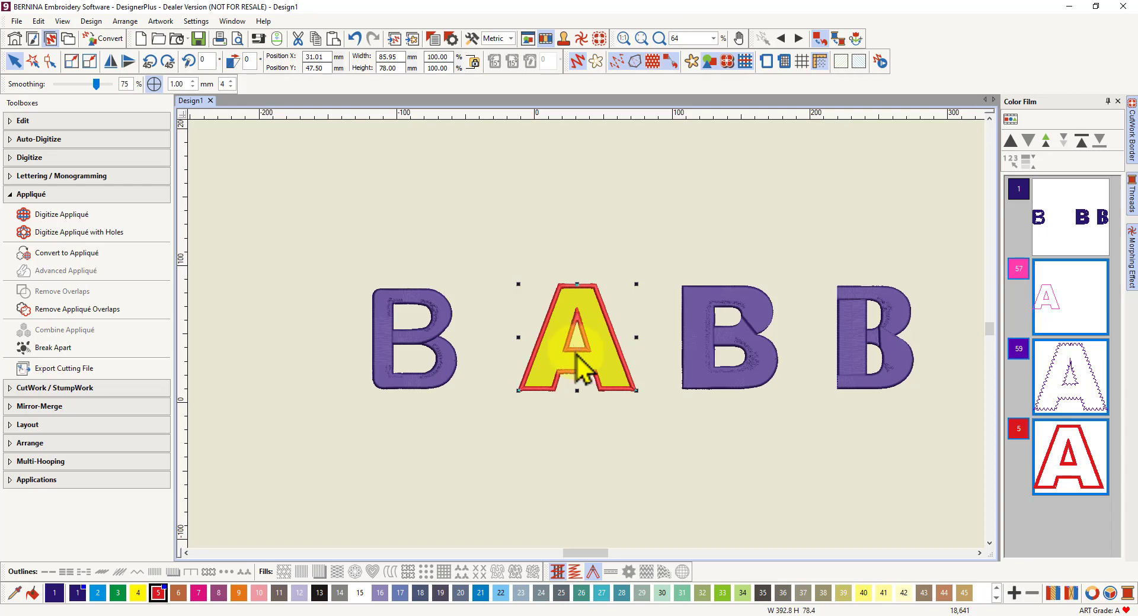
click(431, 330)
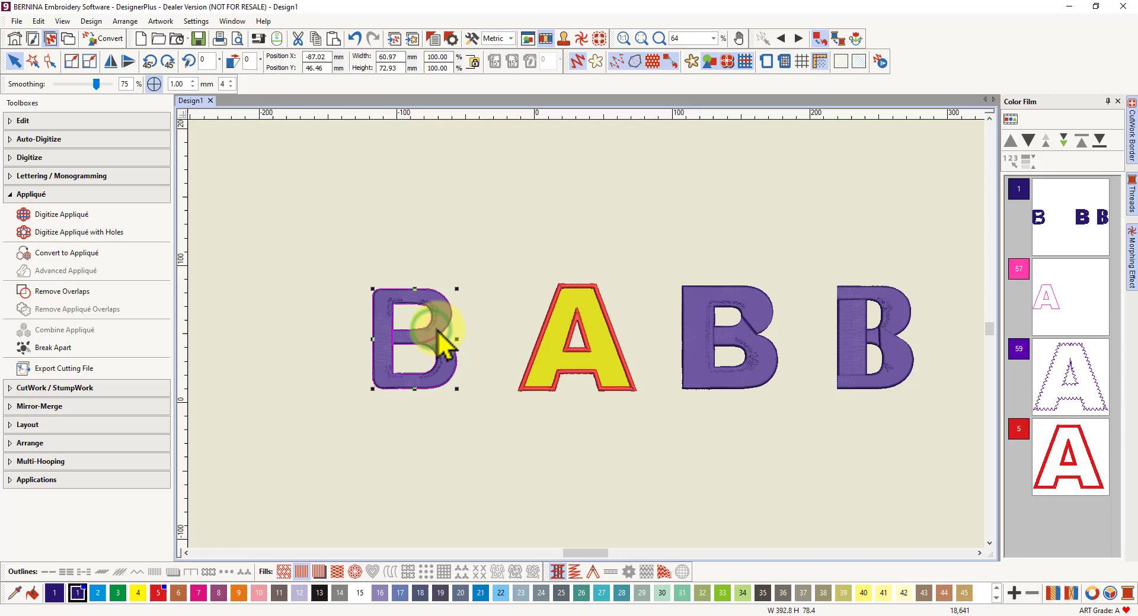
right_click(431, 324)
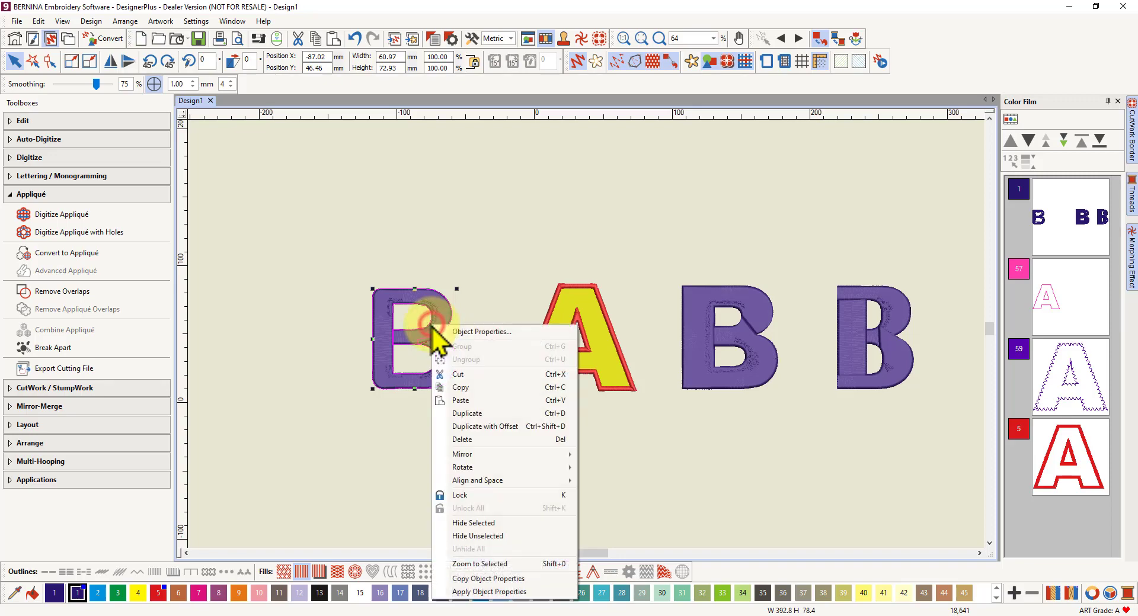
click(472, 334)
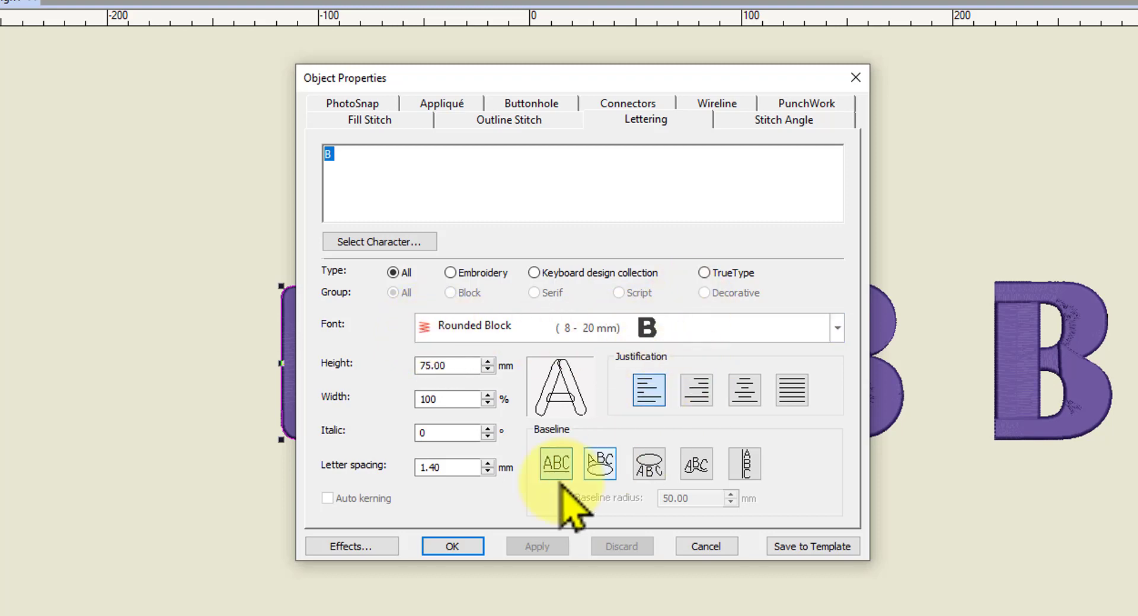
click(452, 546)
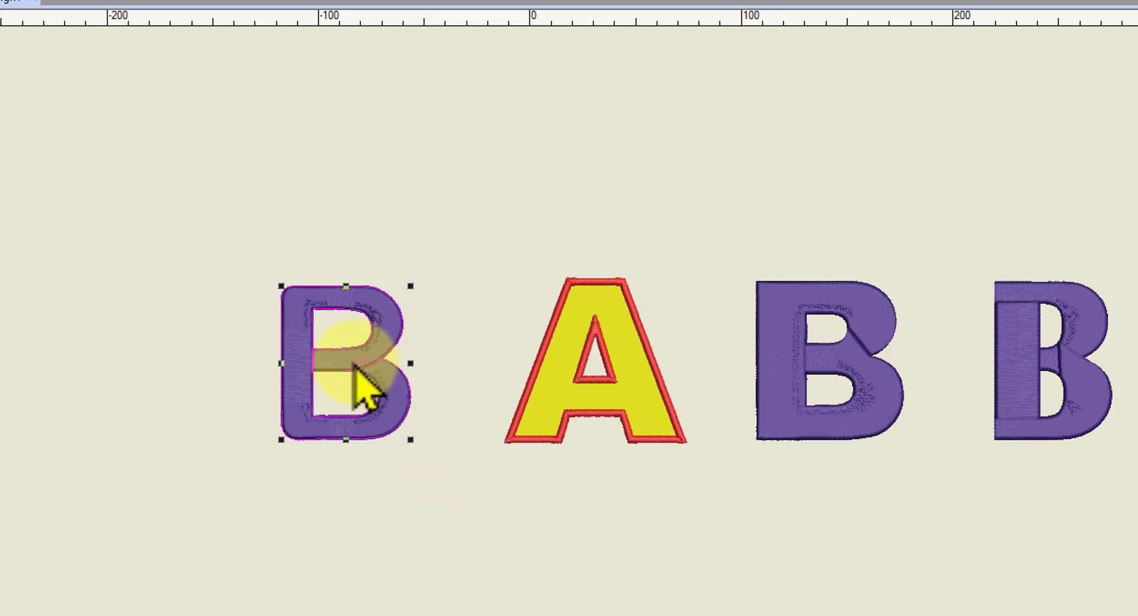
scroll(356, 374, up, 5)
scroll(615, 381, down, 1)
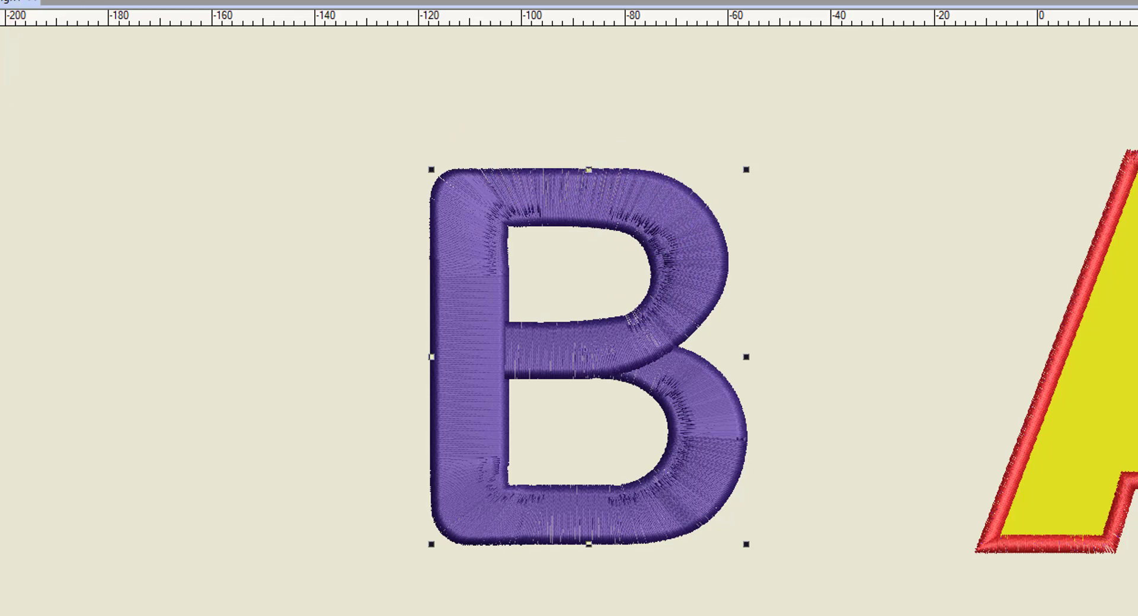
Break the left B apart under Reshape and inspect its corner nodes before returning to object selection
key(h)
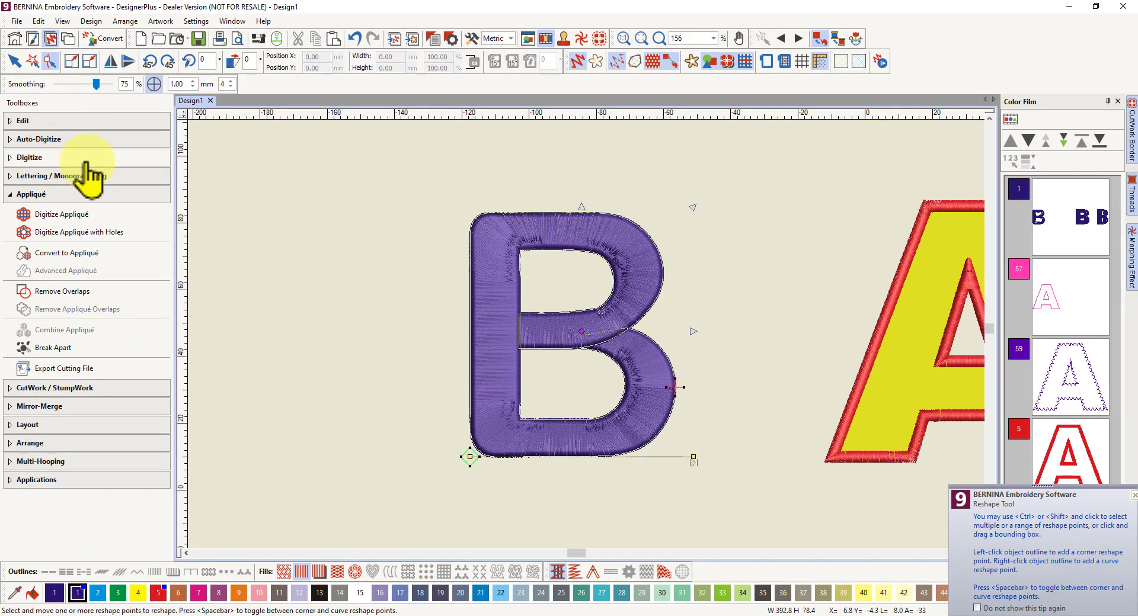
click(37, 122)
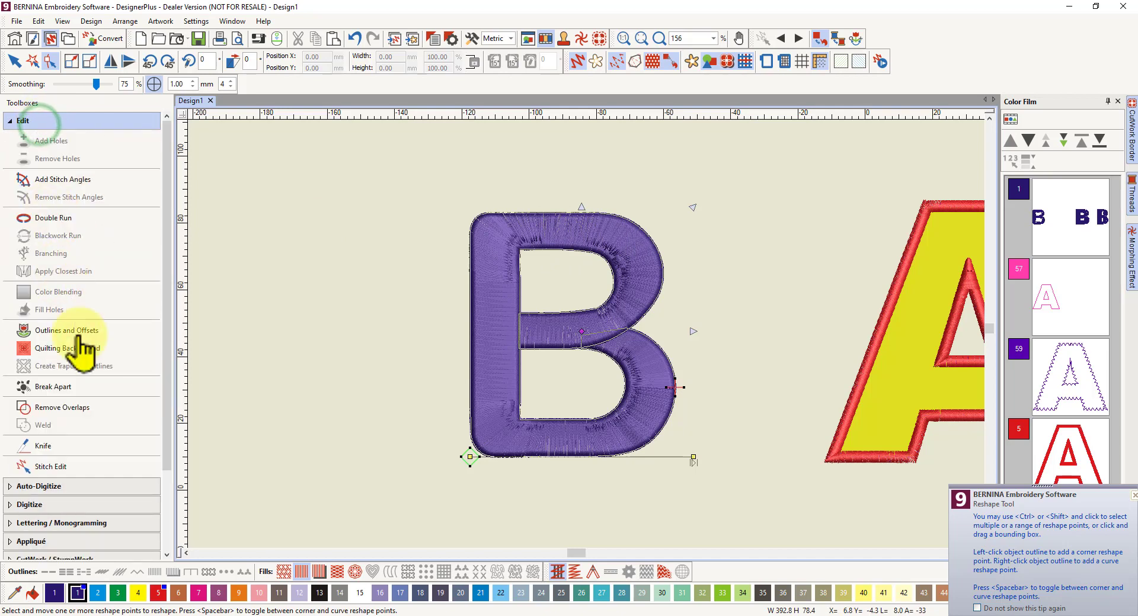
click(52, 391)
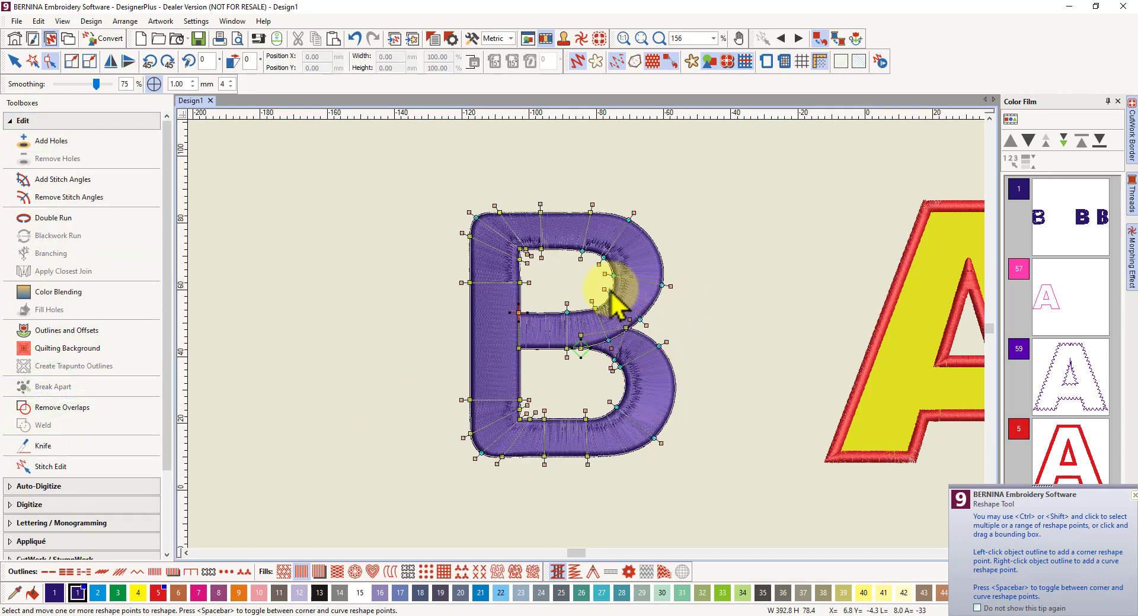
click(567, 312)
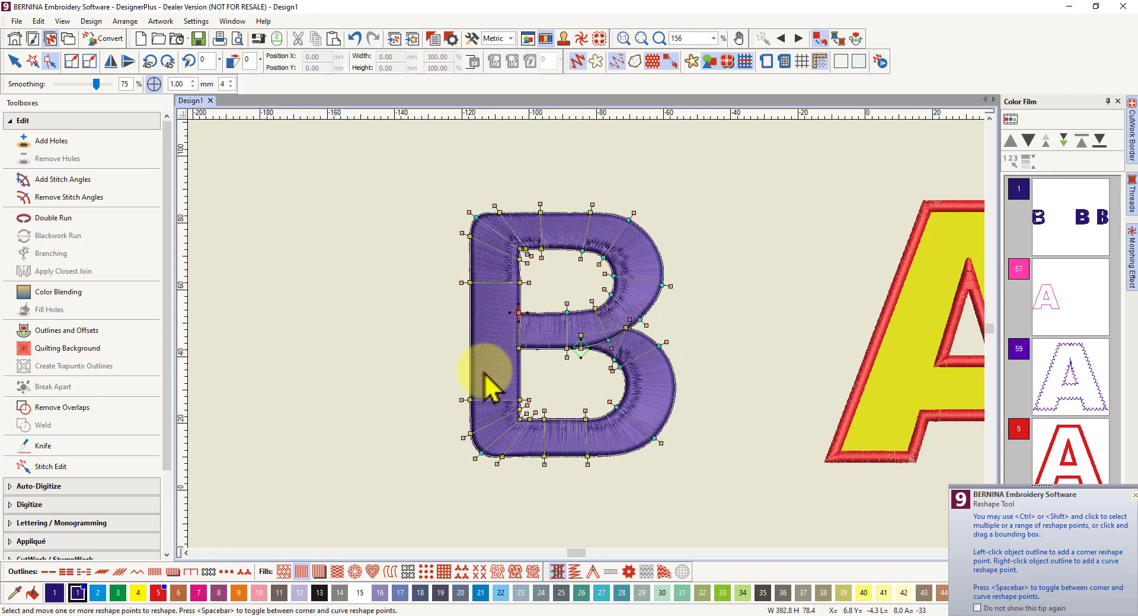
click(477, 218)
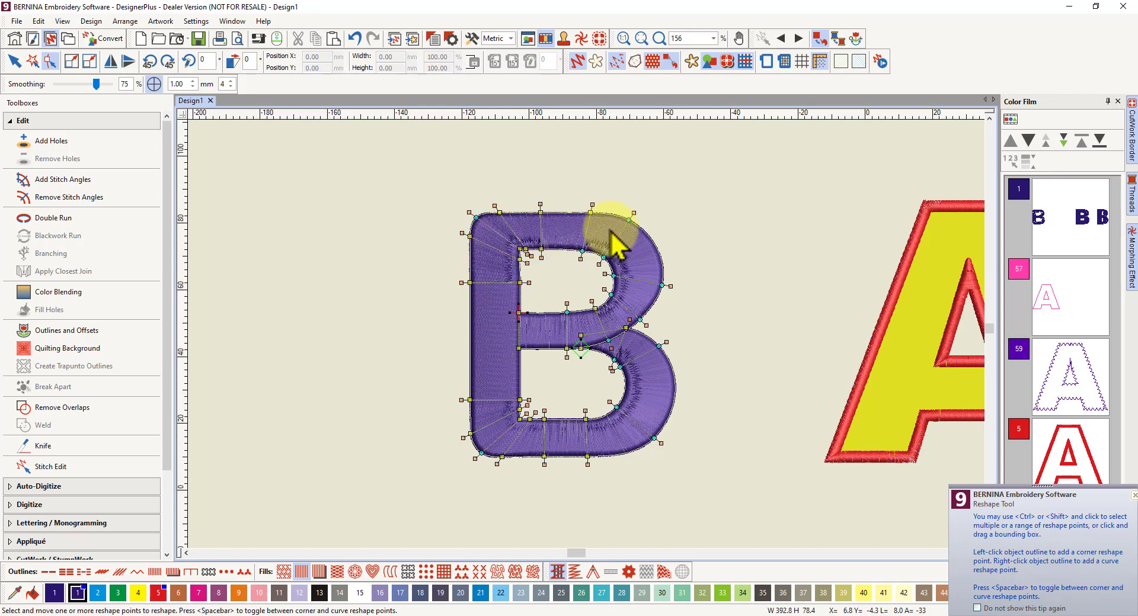
click(517, 312)
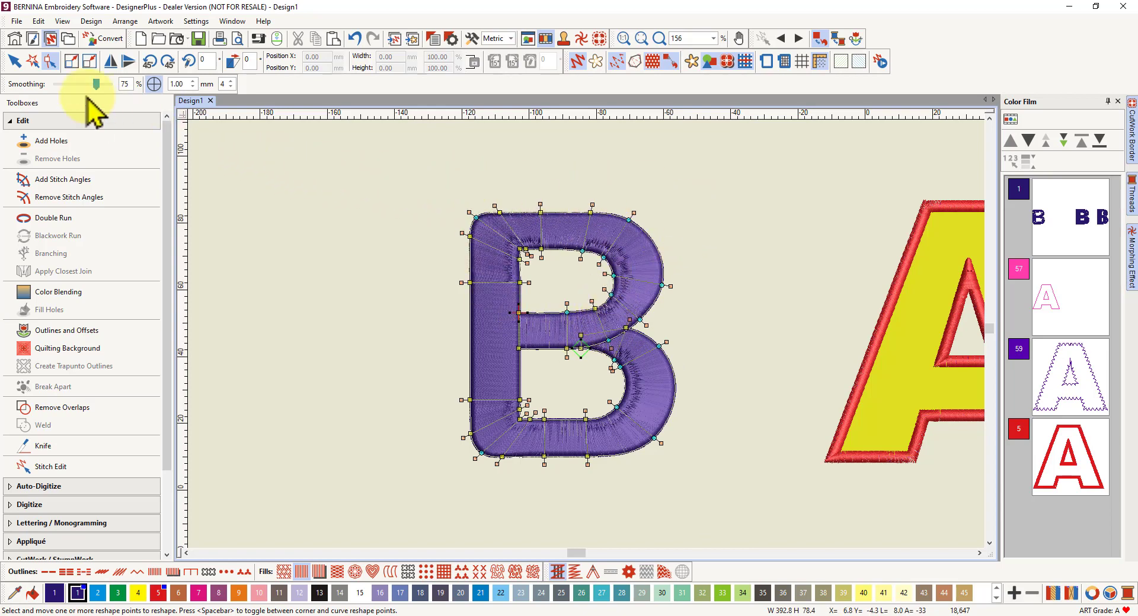
click(14, 61)
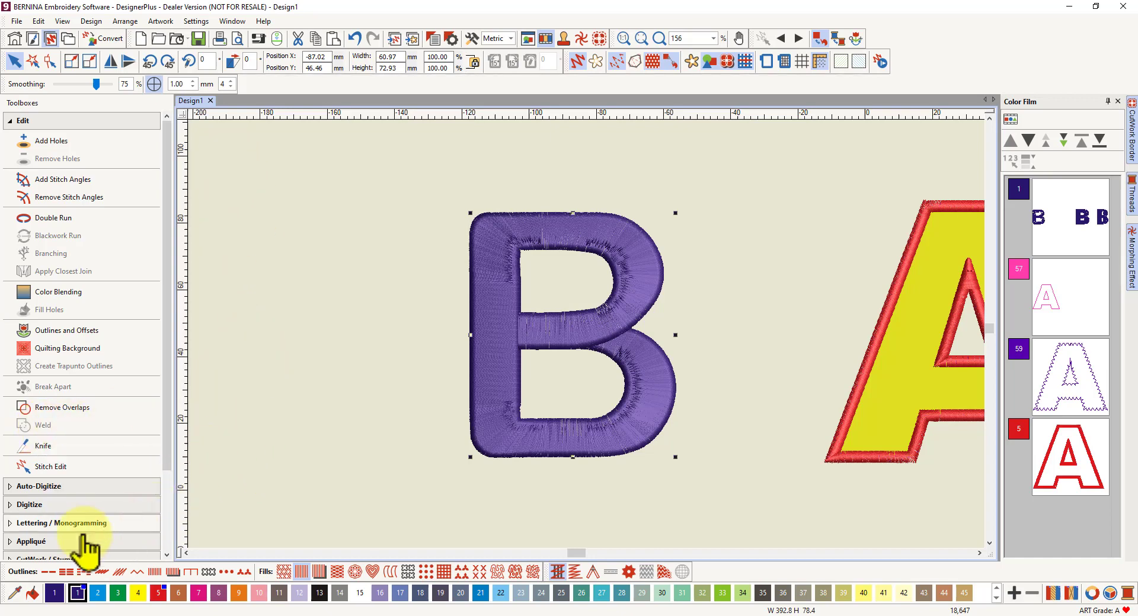
click(45, 541)
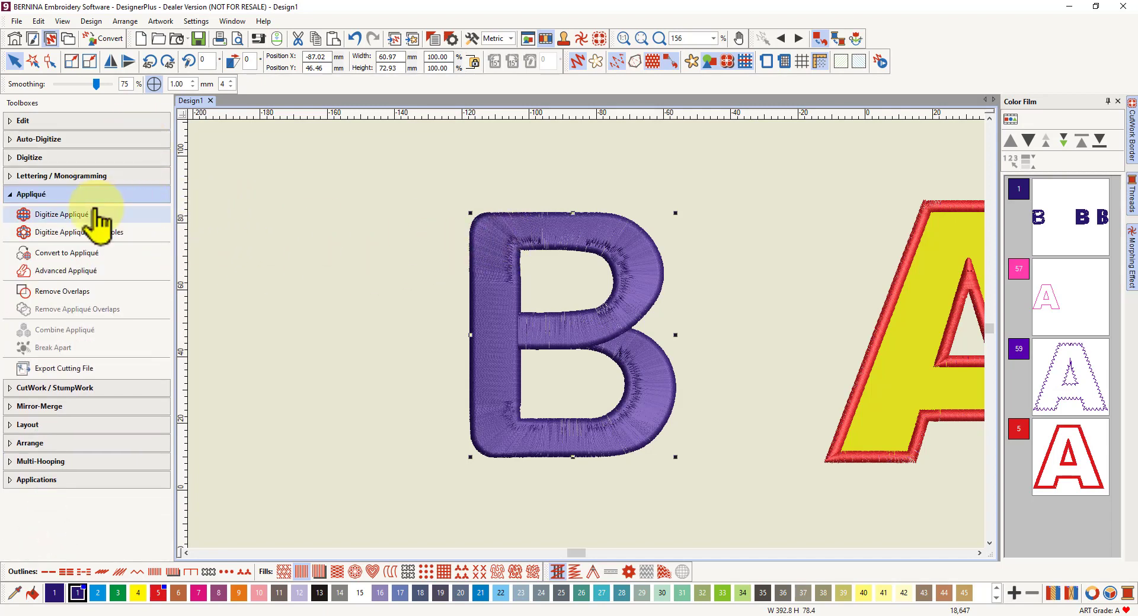
Trial-convert the left B to appliqué, then undo twice to restore the purple filled B
click(76, 254)
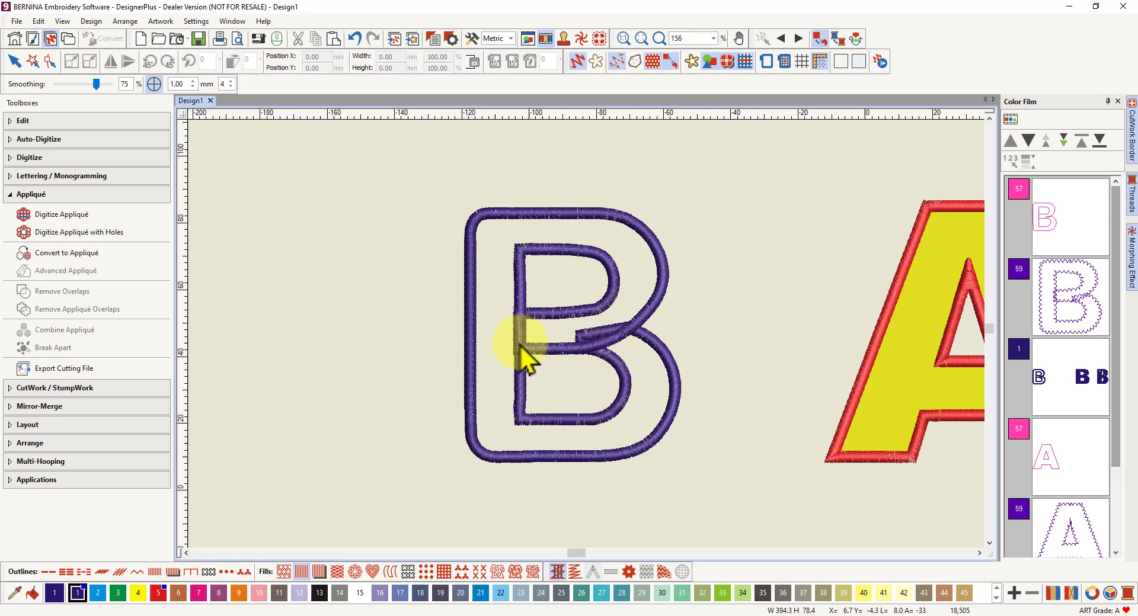
click(353, 39)
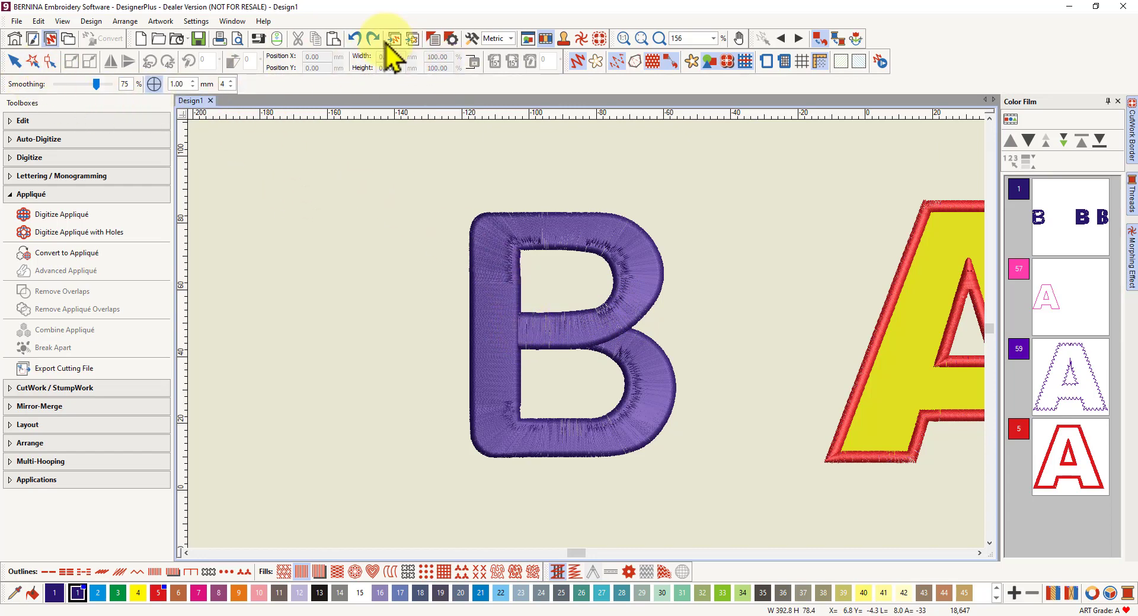
click(354, 39)
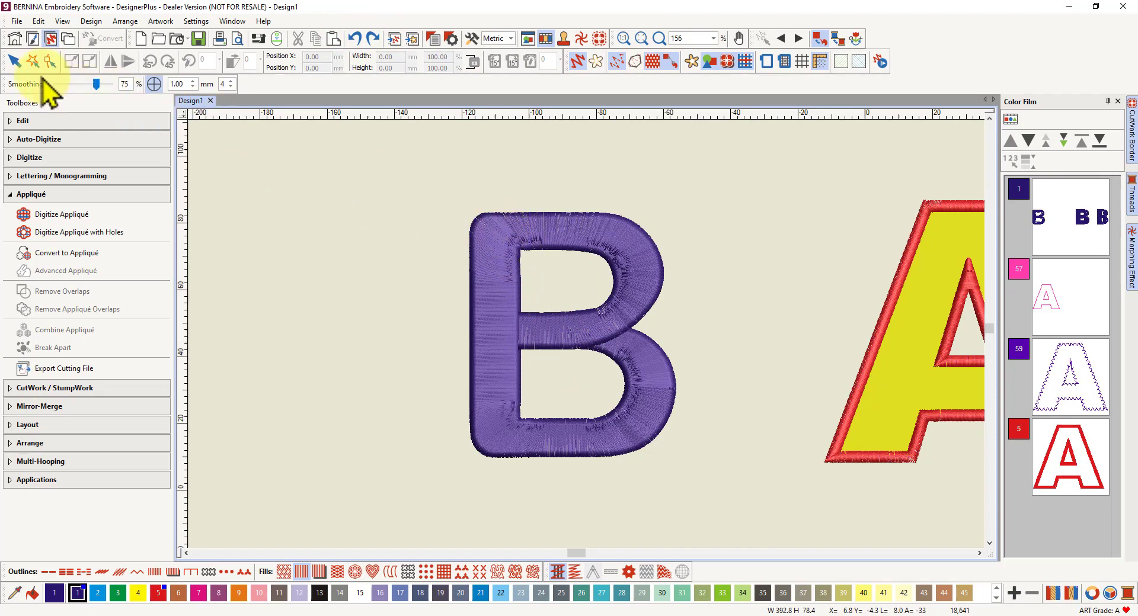
Select the purple letter B and expand the Edit toolbox in the Toolboxes panel
click(14, 60)
click(501, 245)
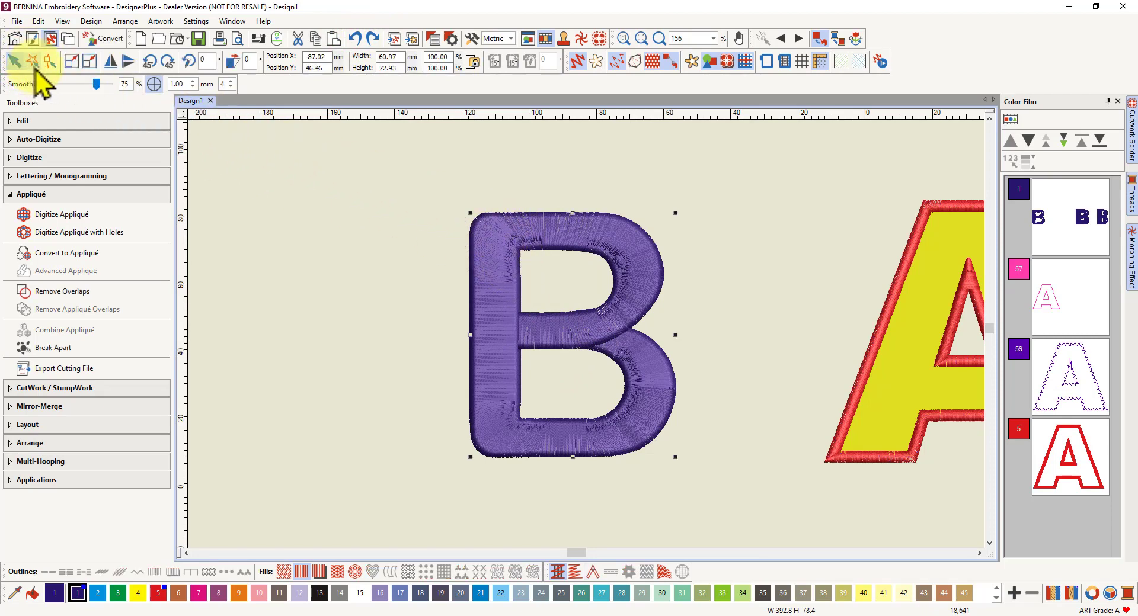
click(51, 60)
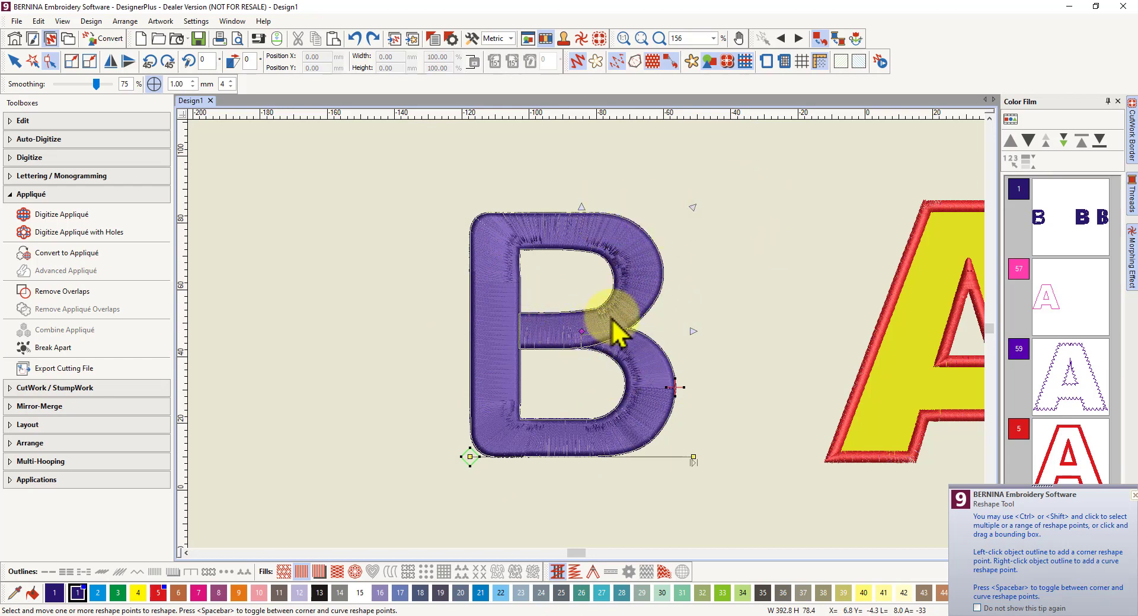
click(750, 246)
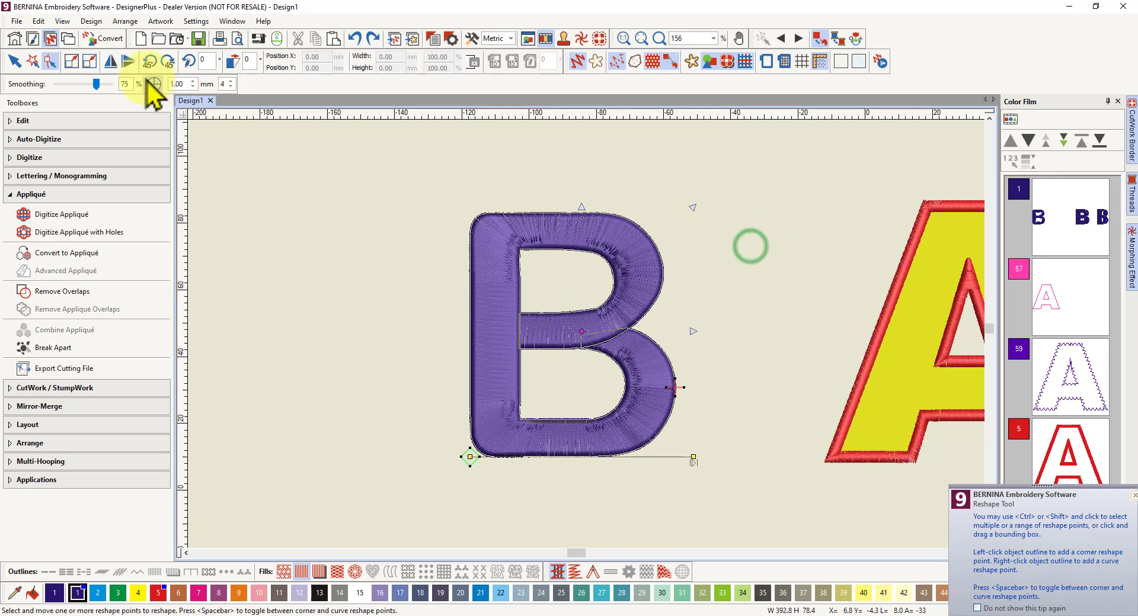
click(11, 60)
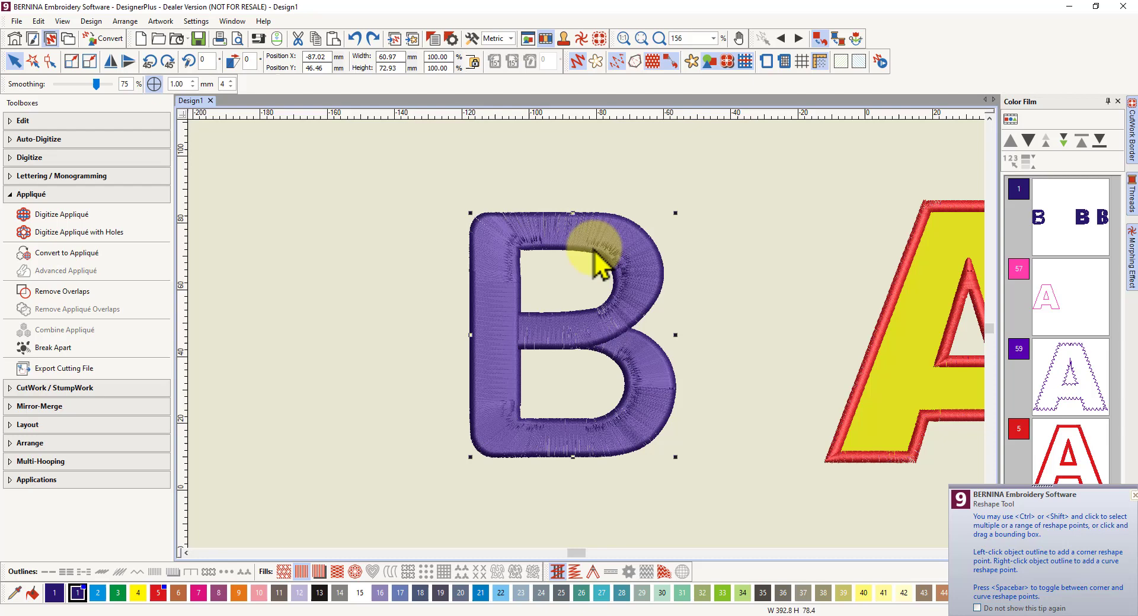
click(52, 123)
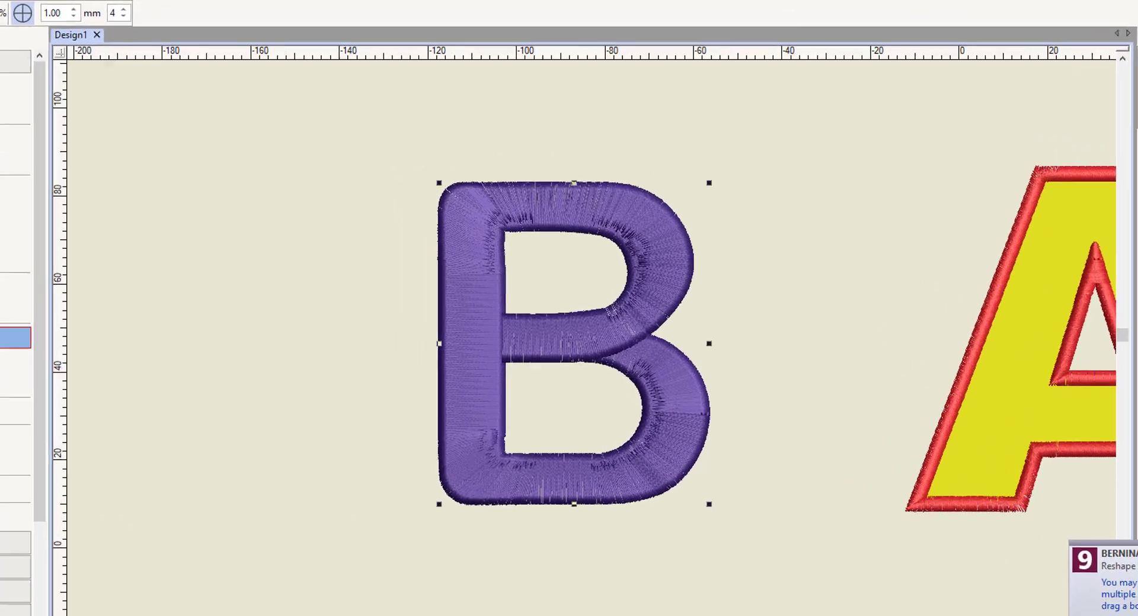
Add a Single object outline in Color 5 BERNINA around the purple B
click(14, 338)
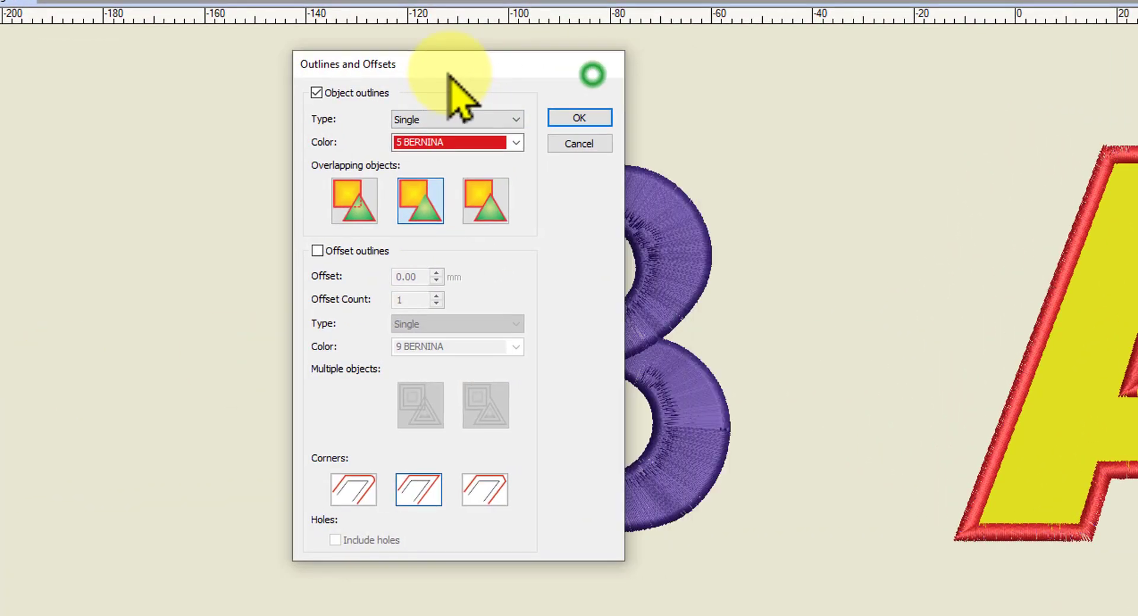
drag(449, 75, 254, 77)
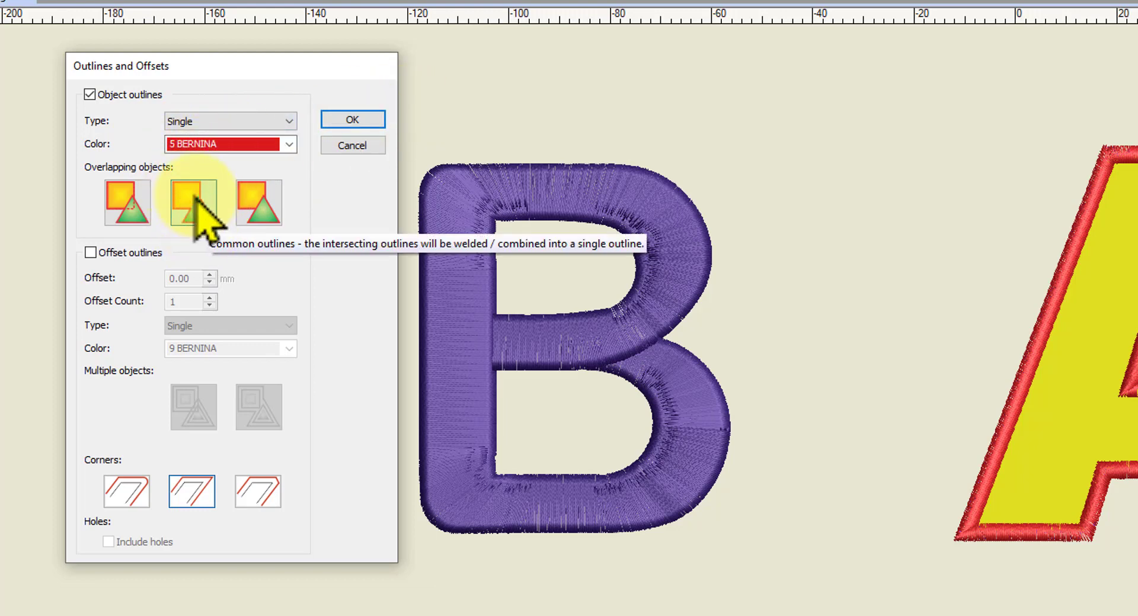
click(354, 120)
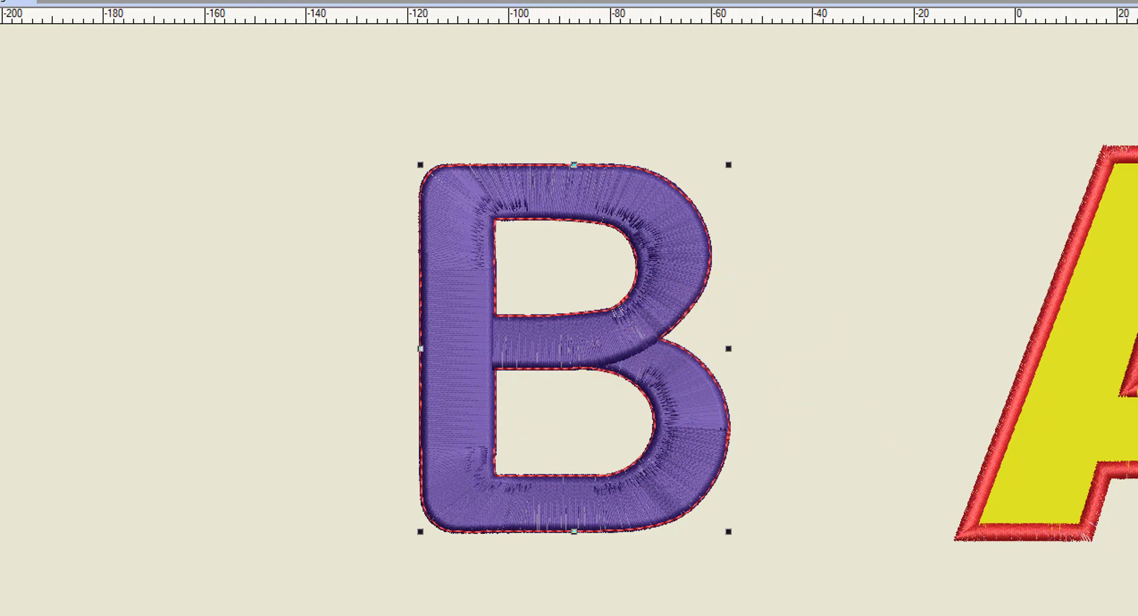
Drag the red outline B to the left of the purple B, deselect it, and zoom in
drag(716, 520, 330, 517)
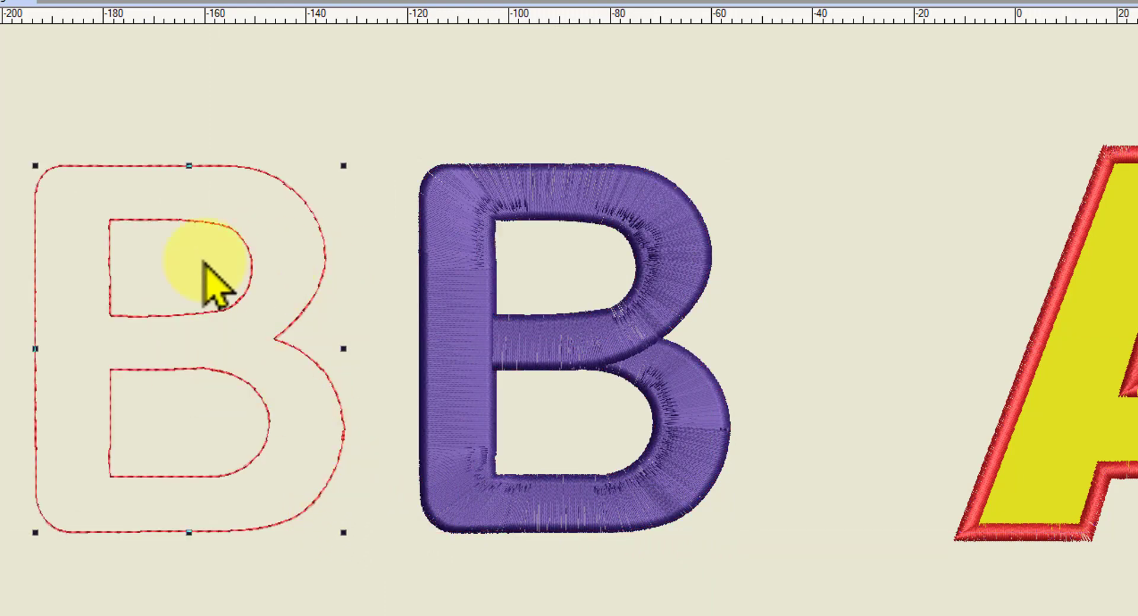
click(552, 90)
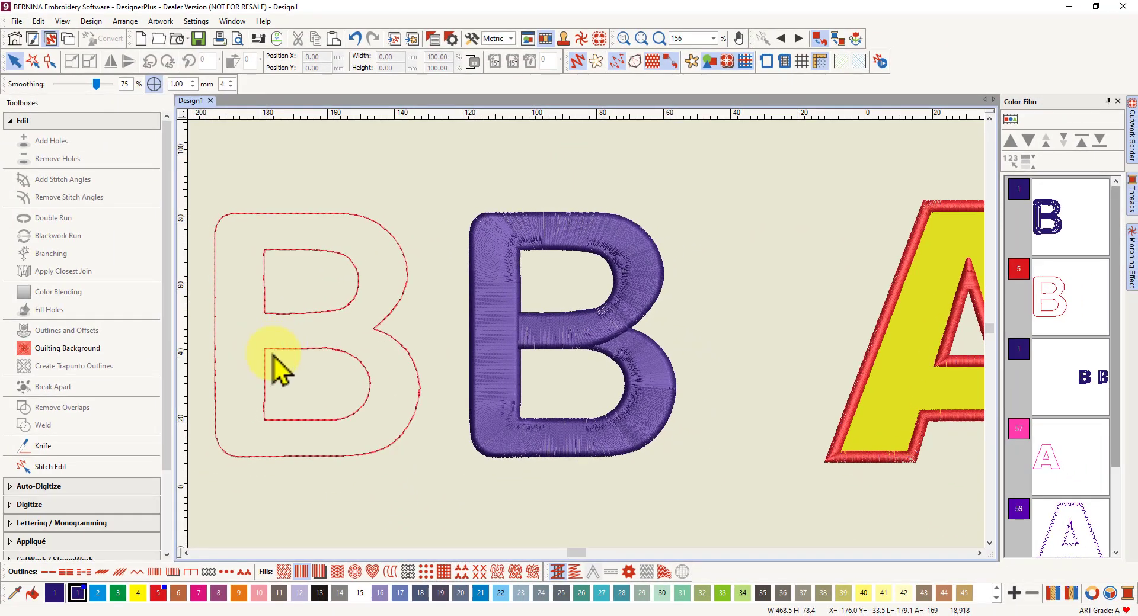
scroll(274, 367, up, 1)
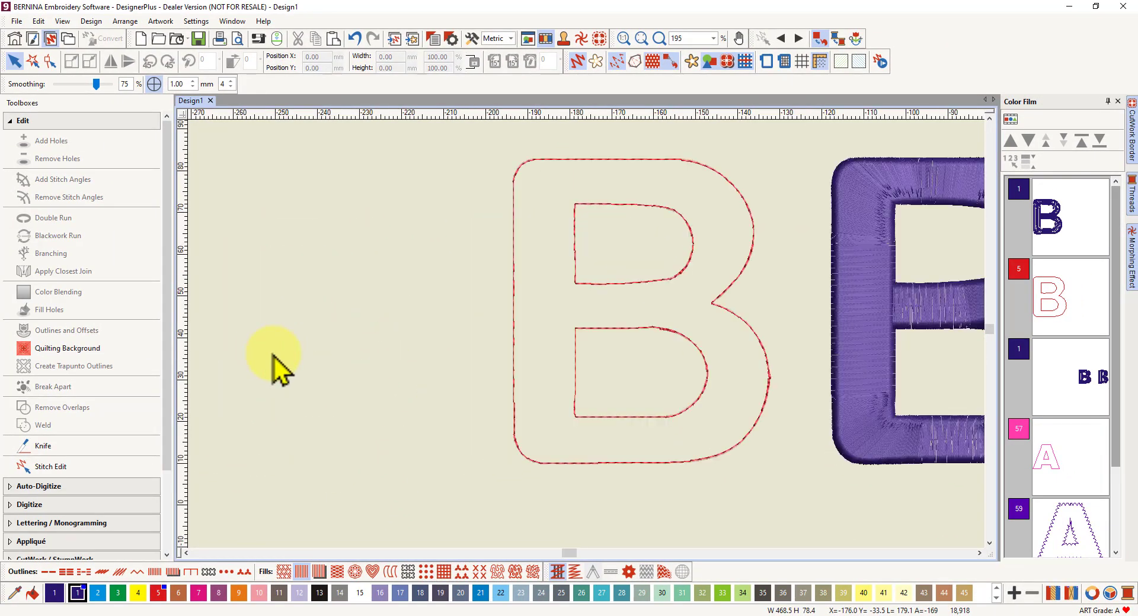
scroll(618, 329, up, 1)
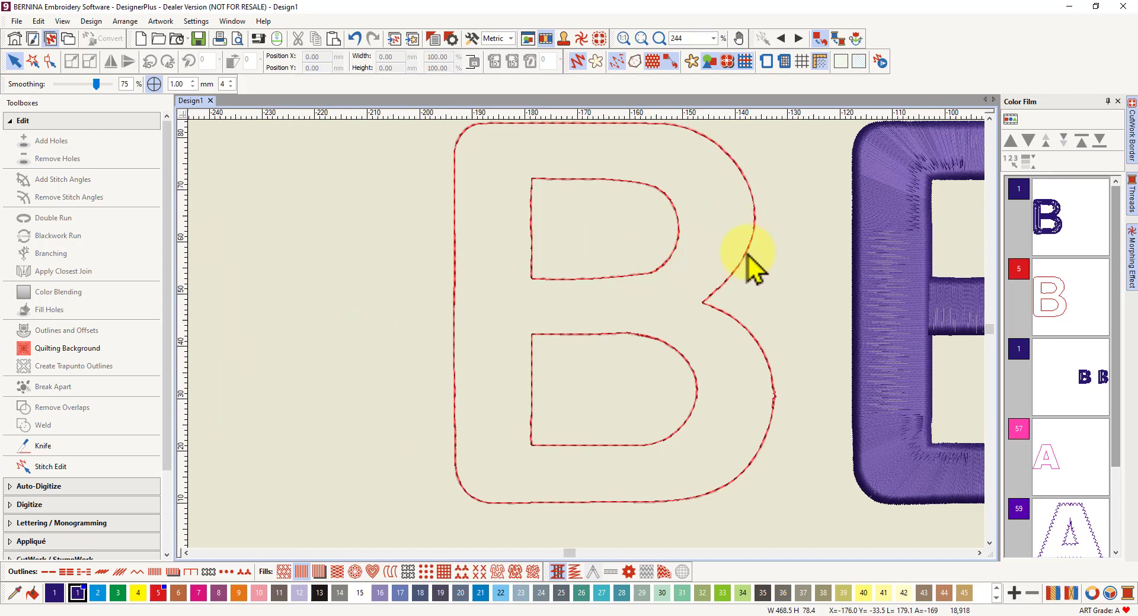
Select the outline B in the Show Objects list and give it a red Satin Fill
click(722, 313)
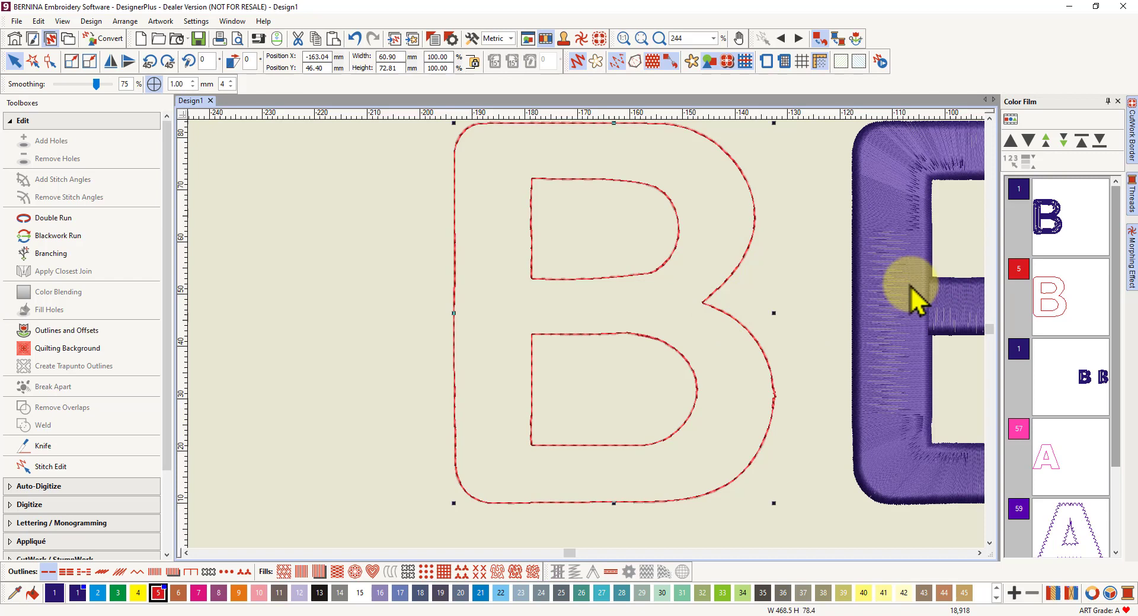
click(1010, 120)
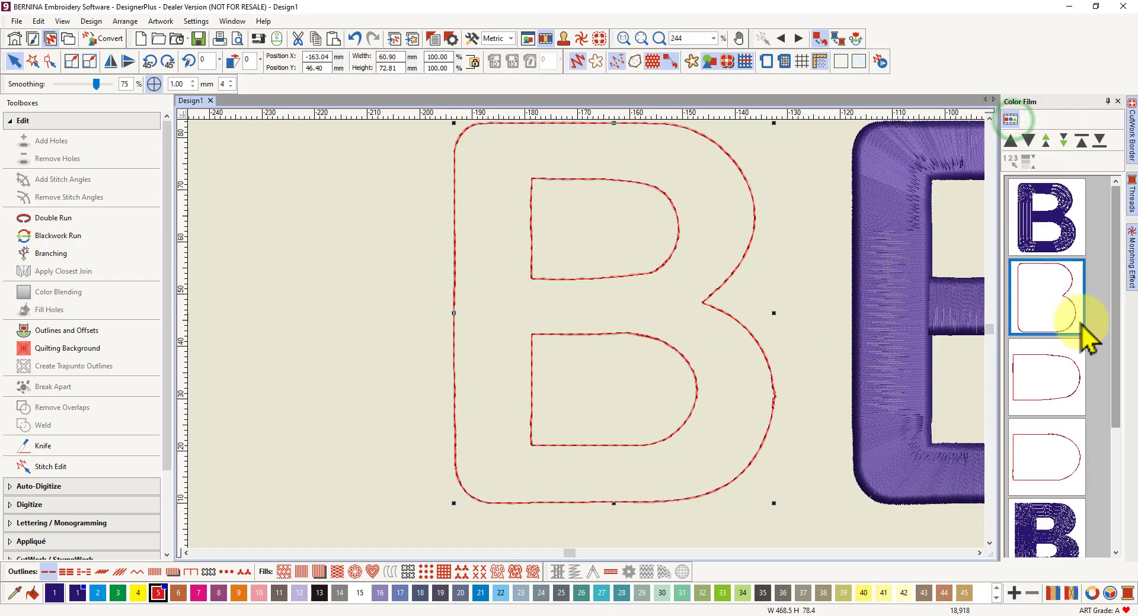
click(1046, 274)
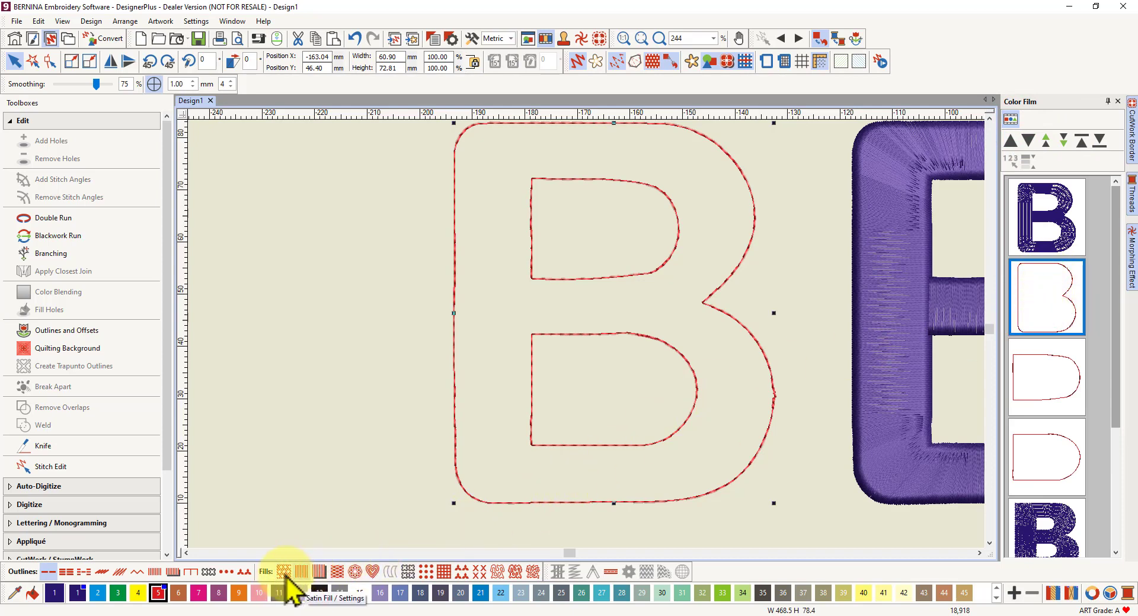
click(302, 570)
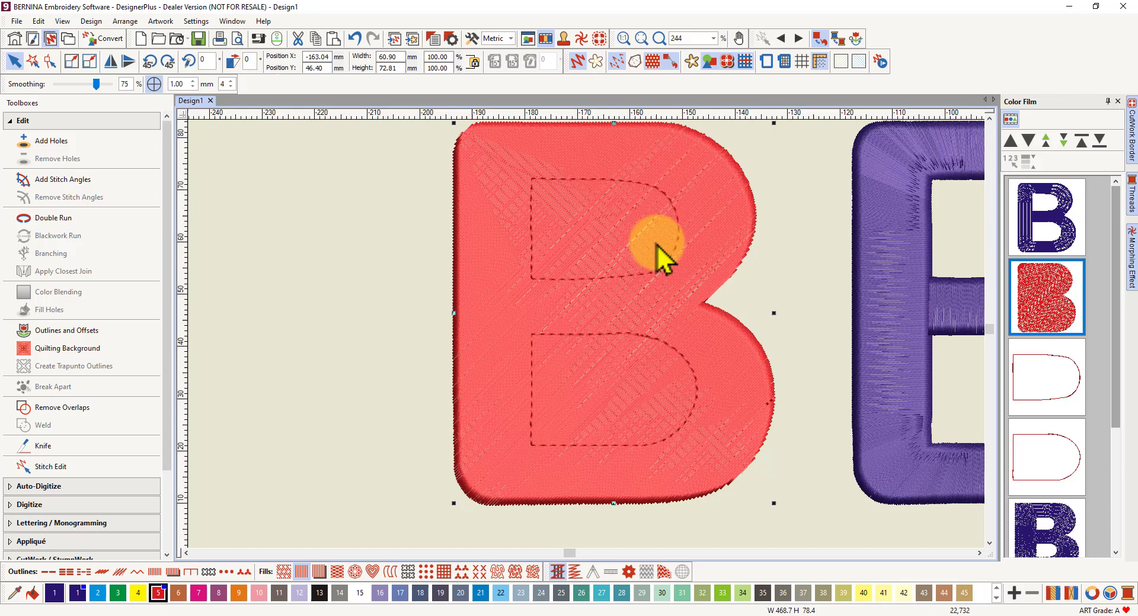
Use Add Holes to trace the upper counter of the red B as a hole
click(59, 141)
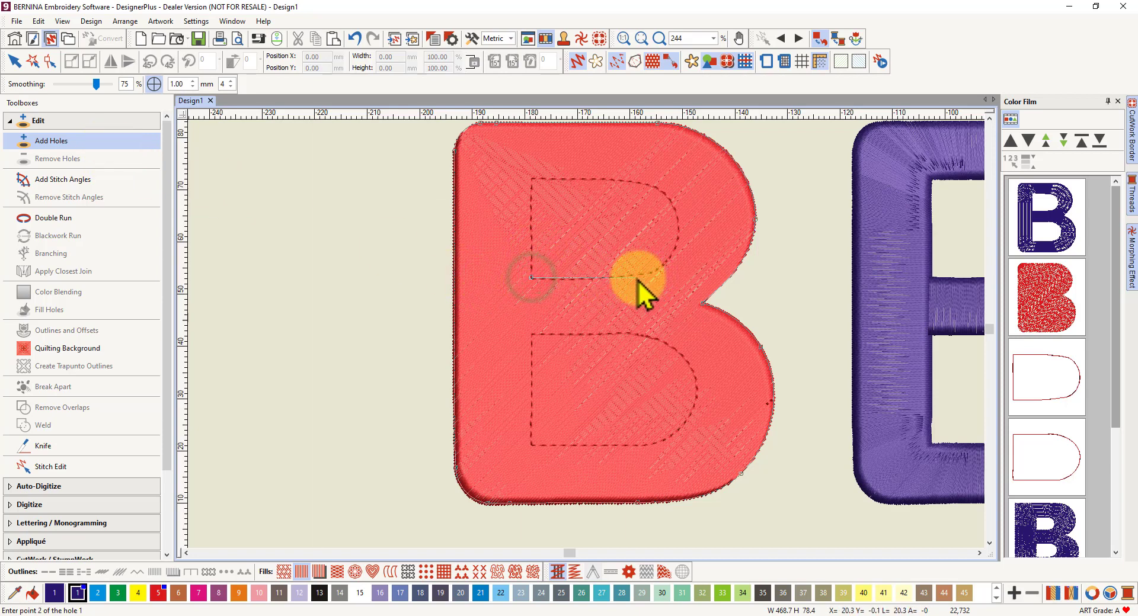
click(576, 278)
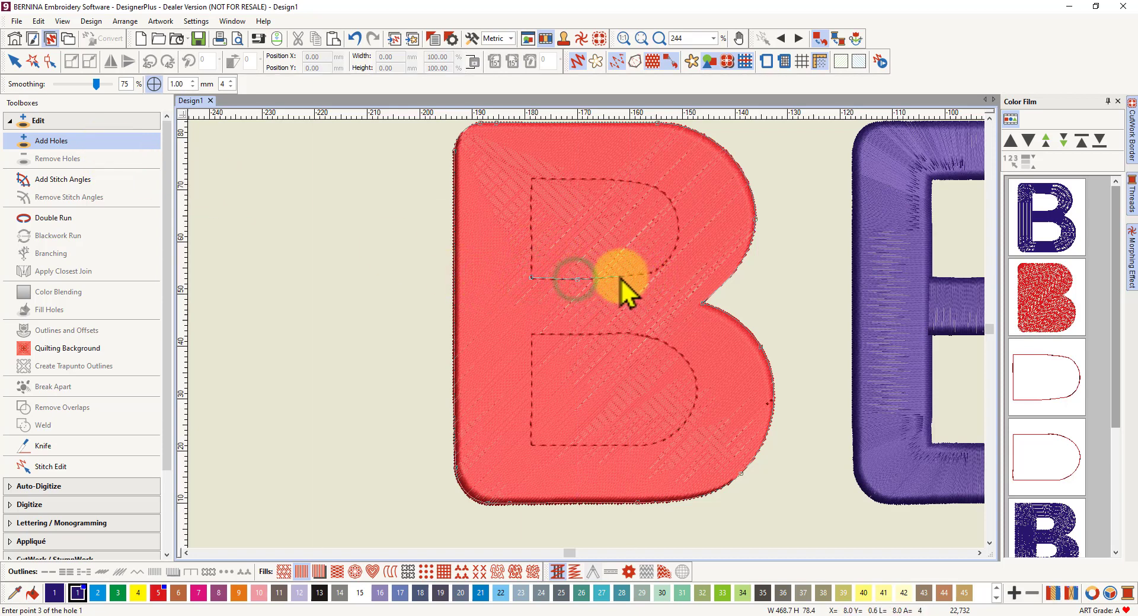
click(620, 278)
click(650, 274)
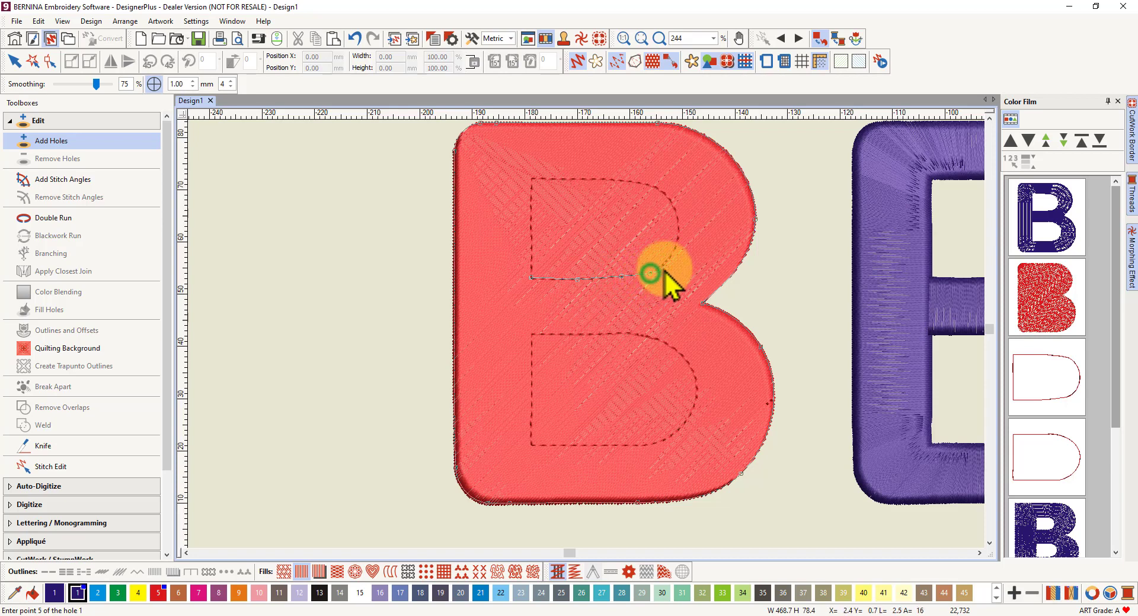
click(667, 261)
click(679, 229)
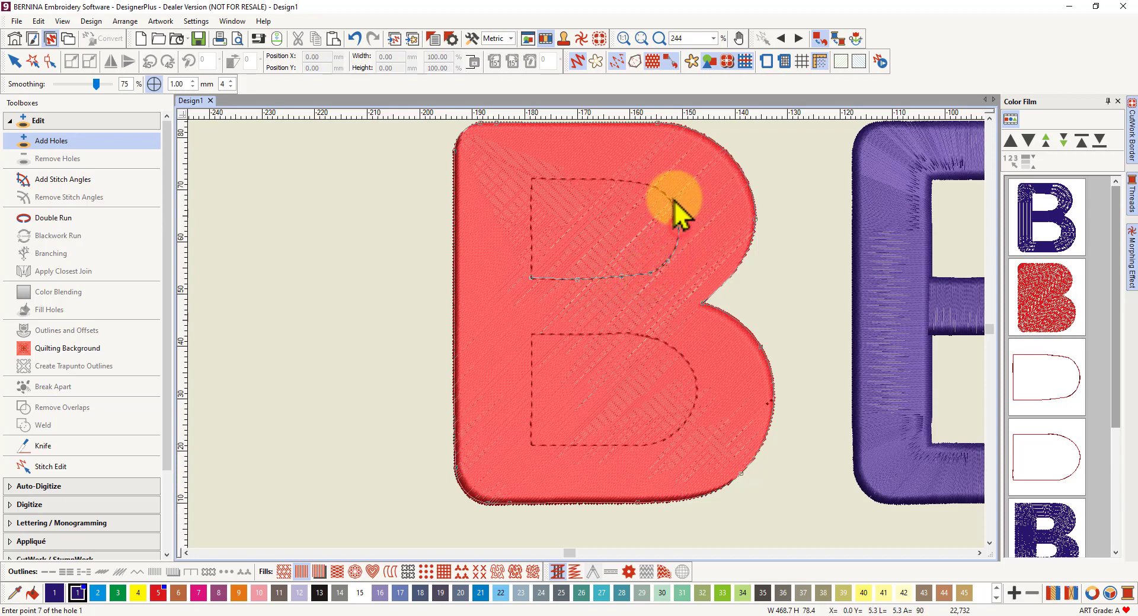
click(638, 183)
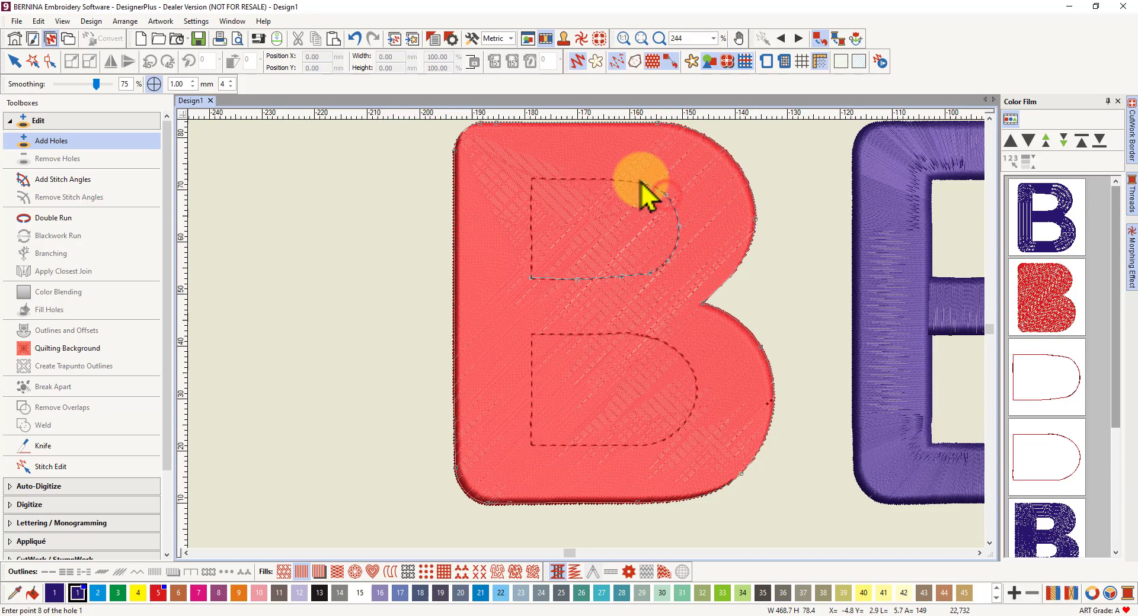
click(608, 180)
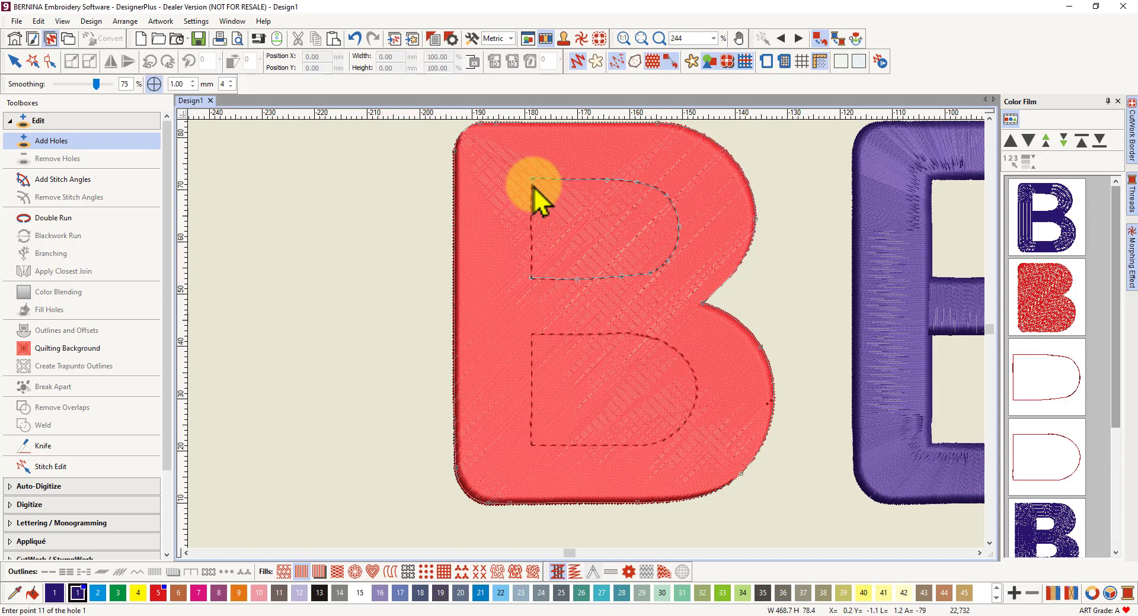
key(Return)
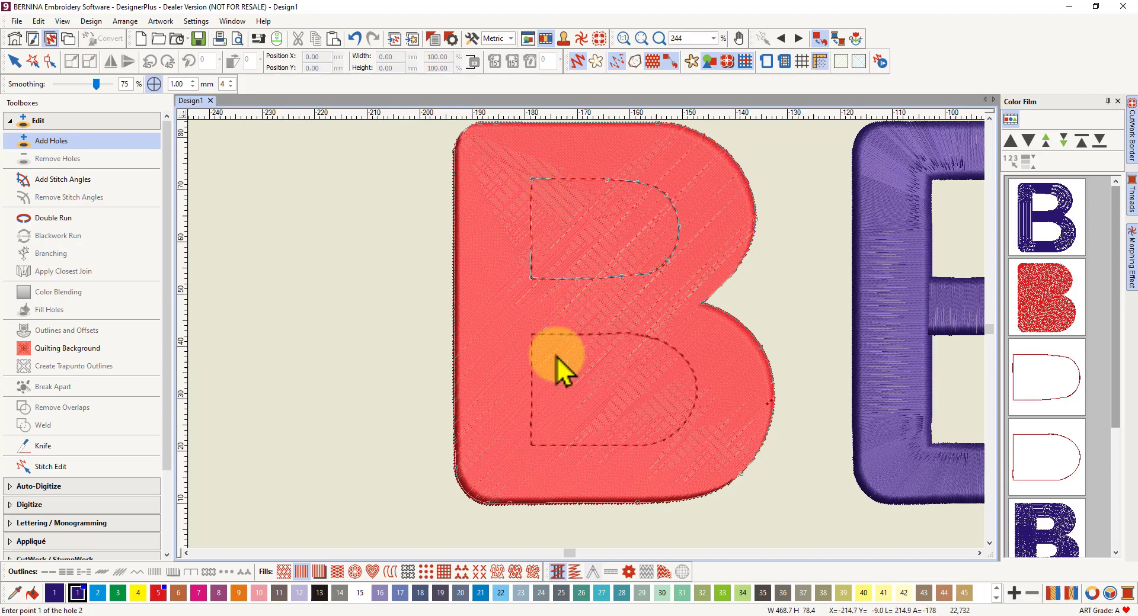
Trace the lower counter as a second hole and apply both holes to the B
click(533, 335)
click(614, 333)
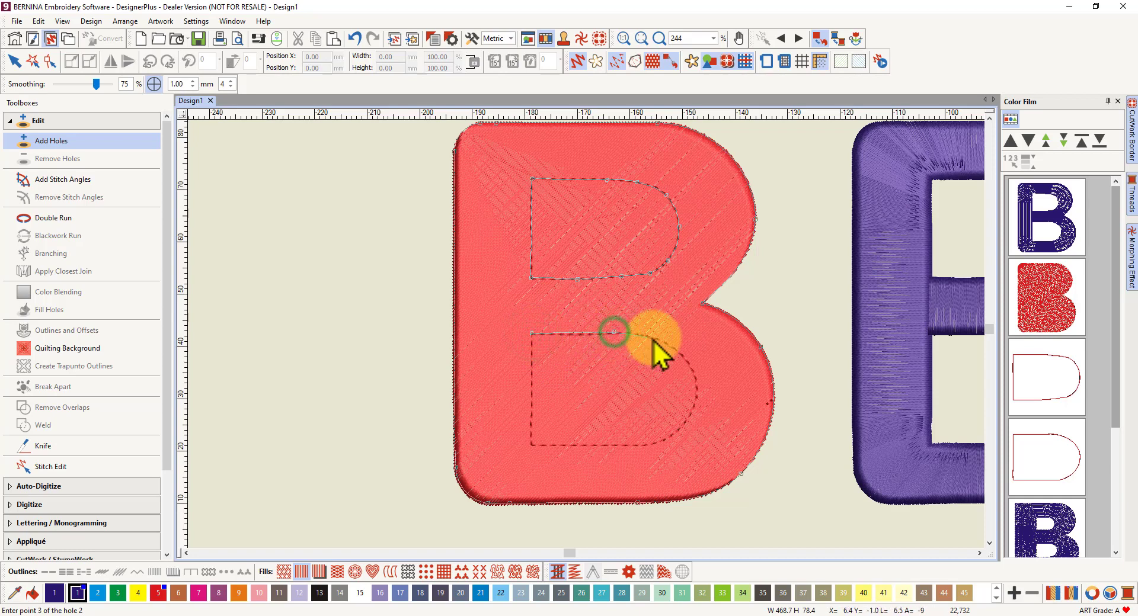
click(654, 338)
click(682, 354)
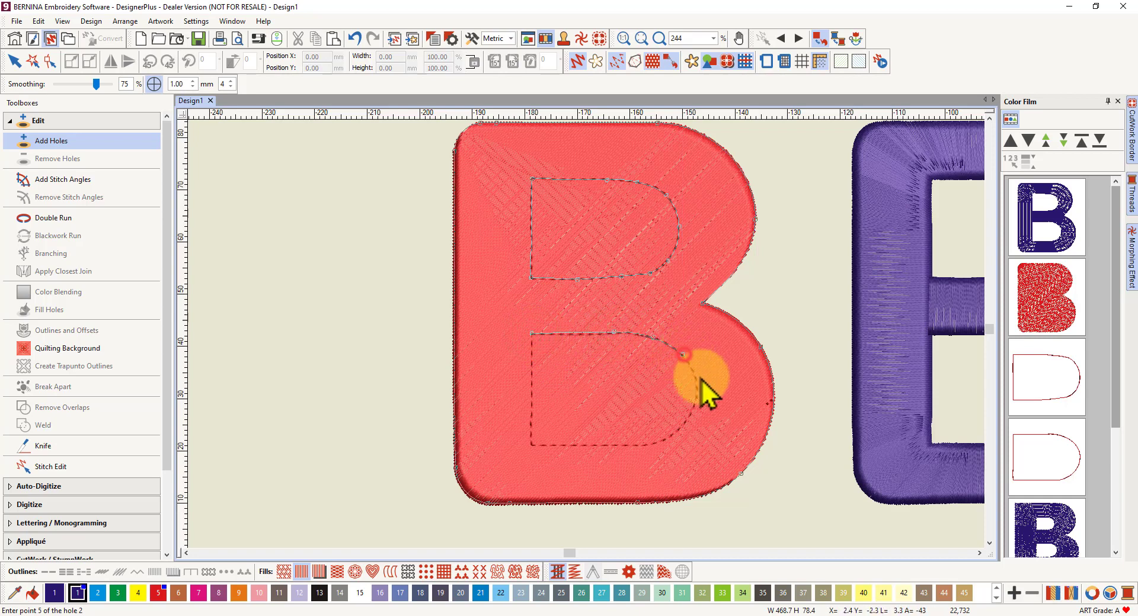
click(697, 389)
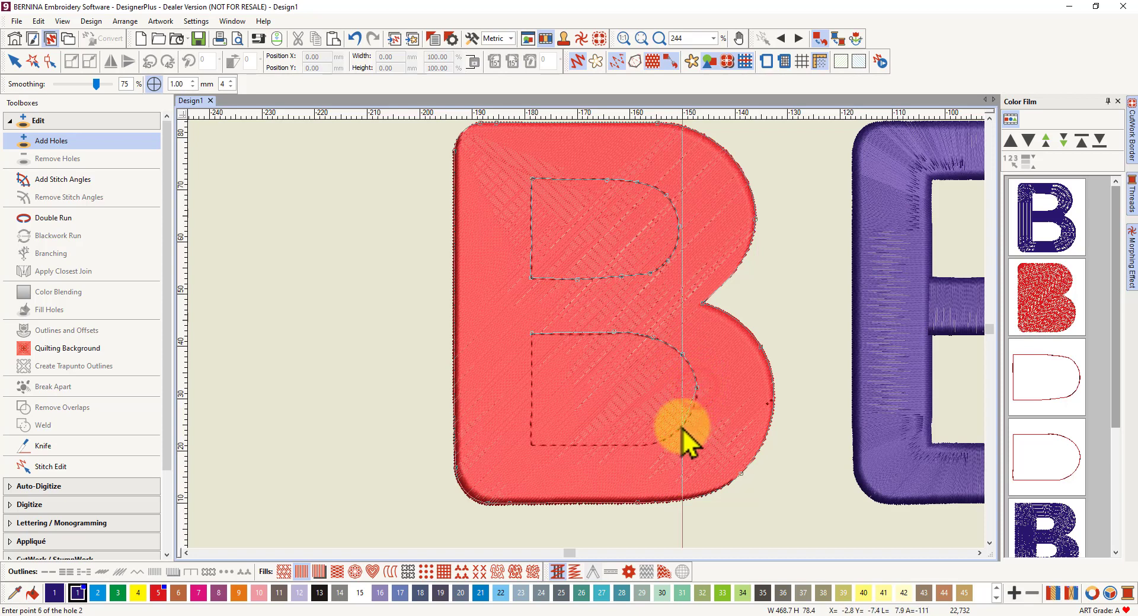
click(683, 427)
click(655, 443)
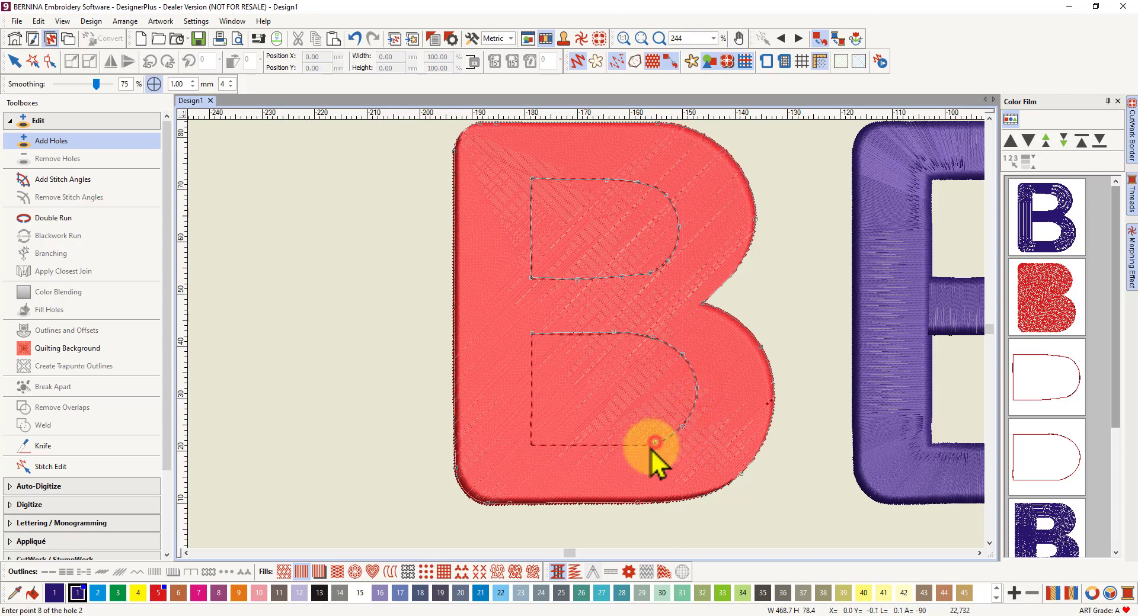
click(602, 448)
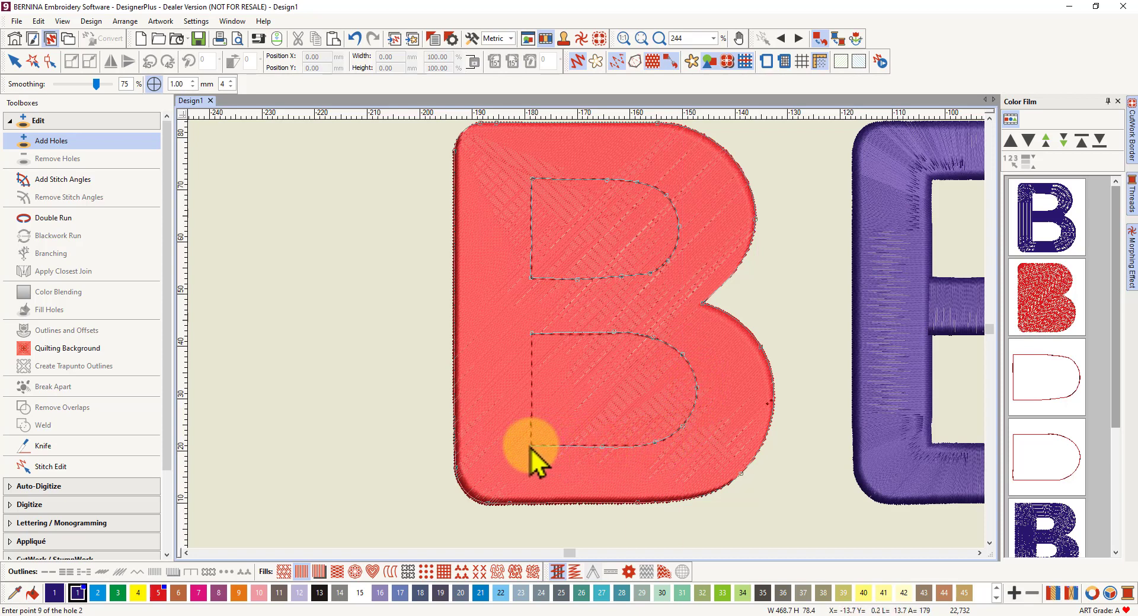
click(531, 446)
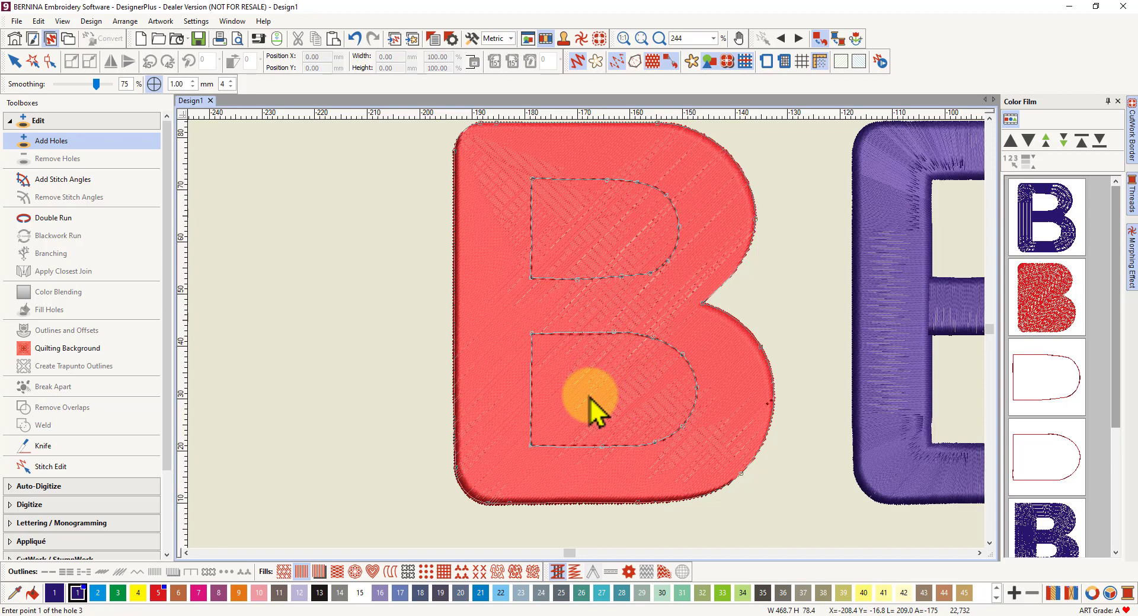
key(Return)
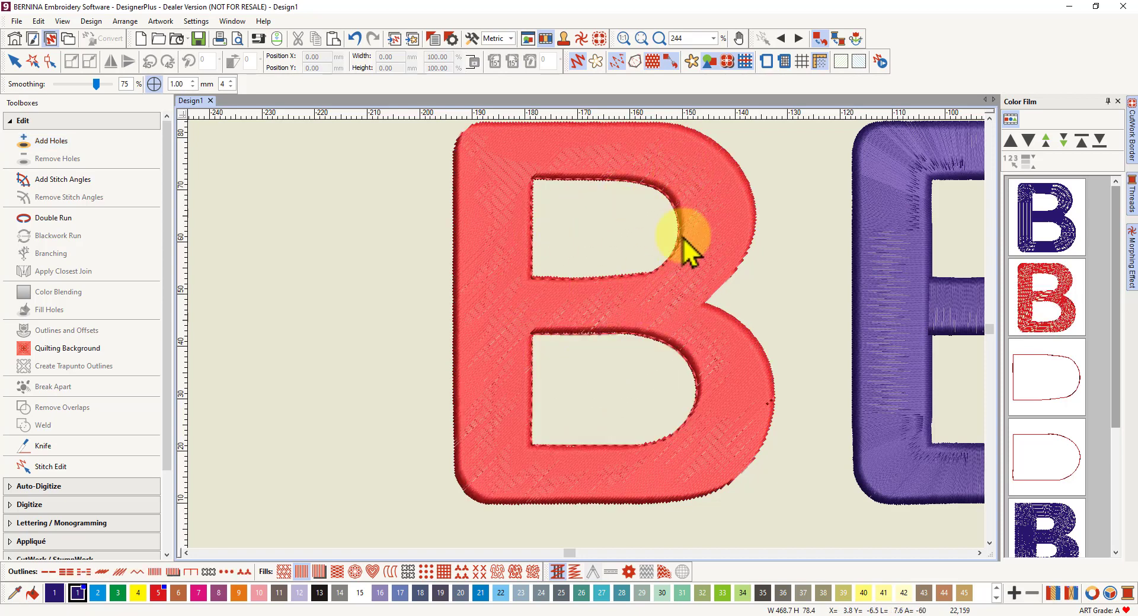
Move the red B to the left and apply Convert to Appliqué from the Appliqué toolbox
scroll(629, 310, down, 3)
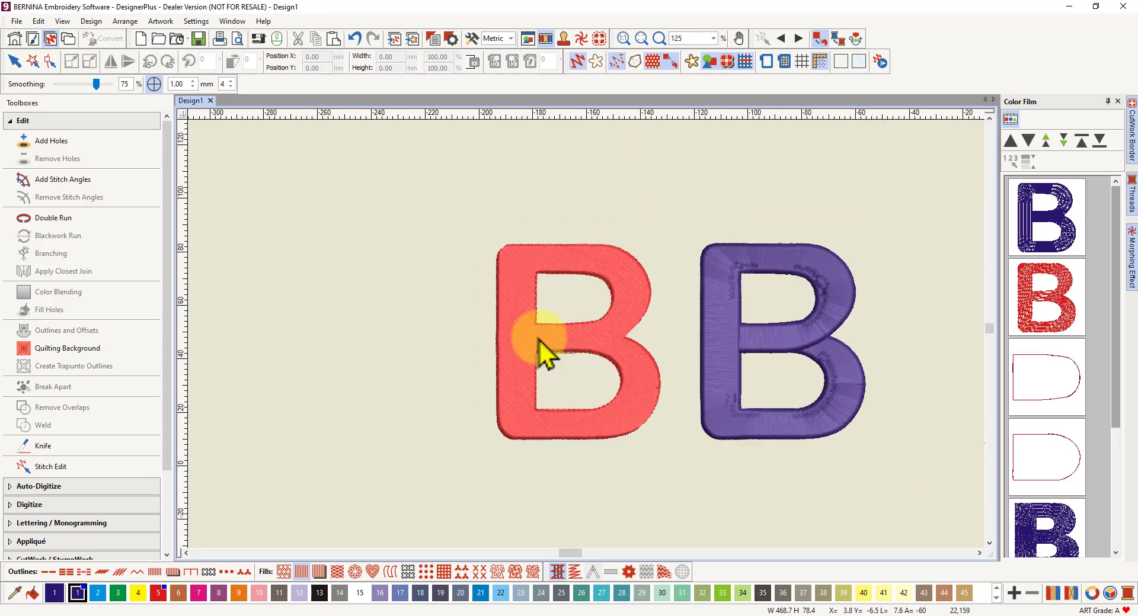
click(15, 61)
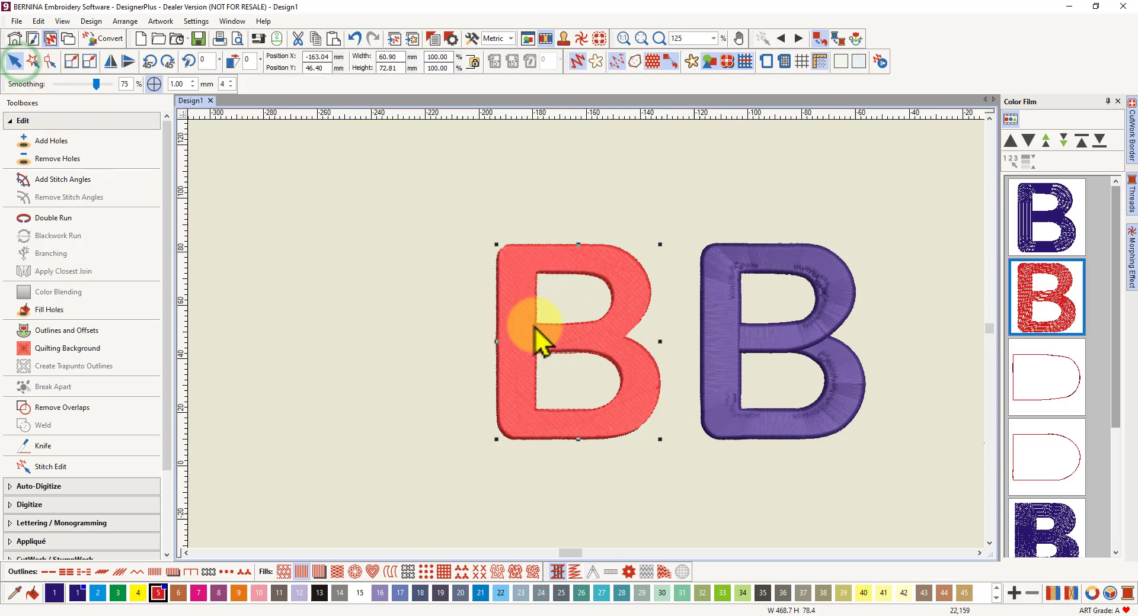
drag(537, 335, 340, 352)
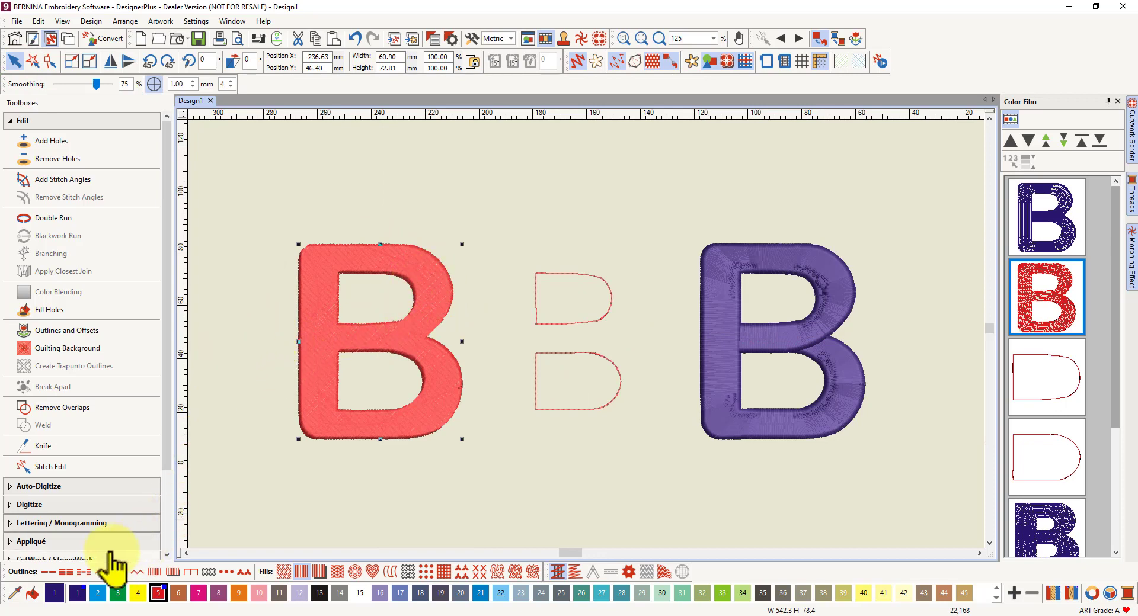
click(56, 542)
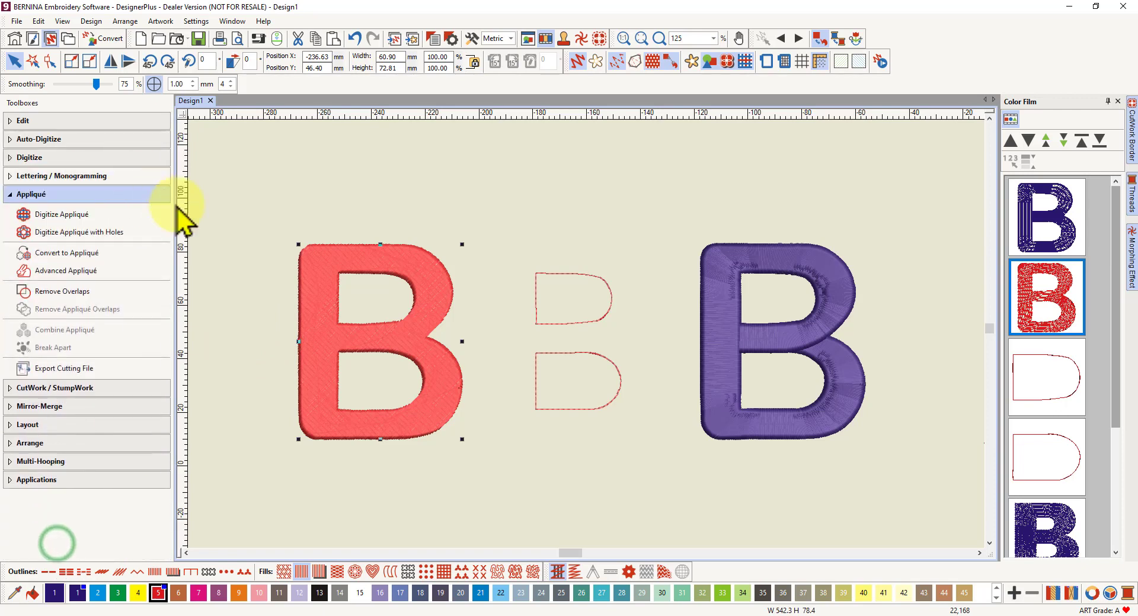
click(81, 260)
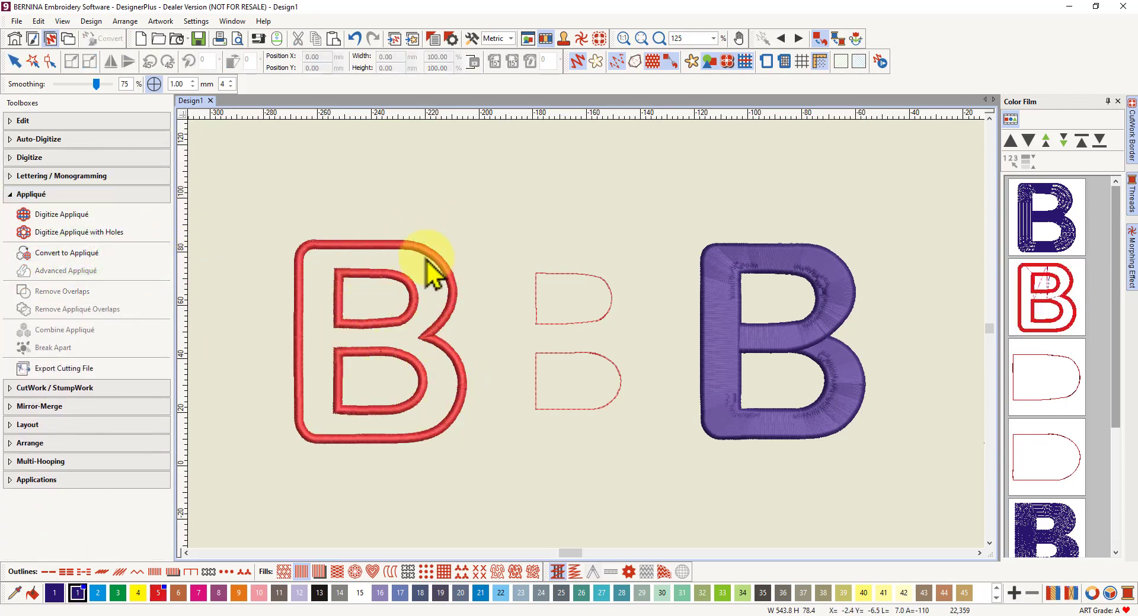
scroll(913, 243, down, 3)
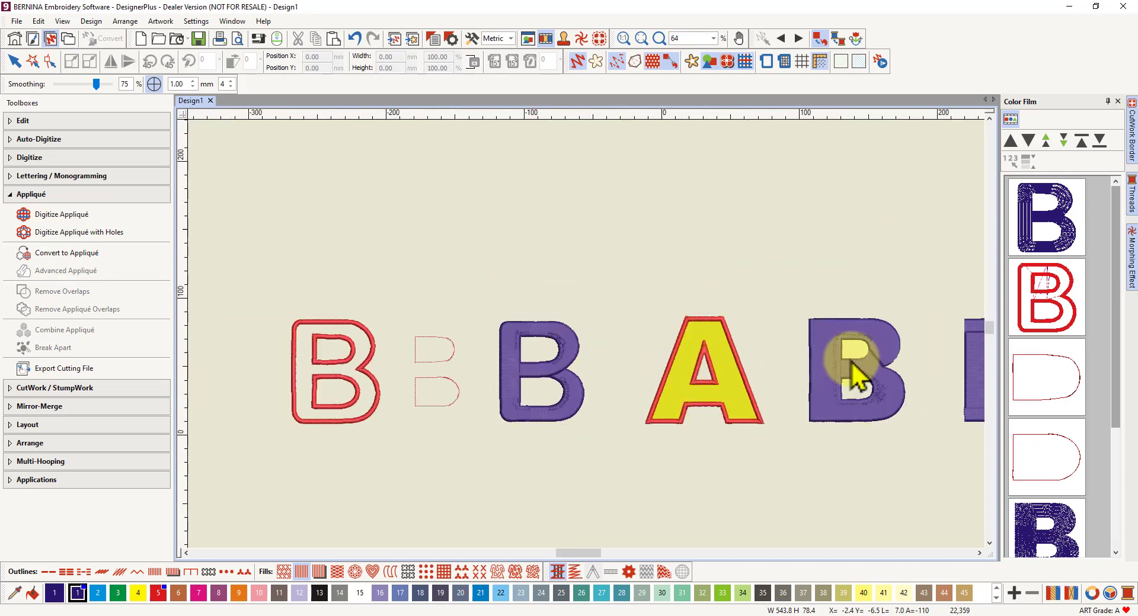
click(932, 366)
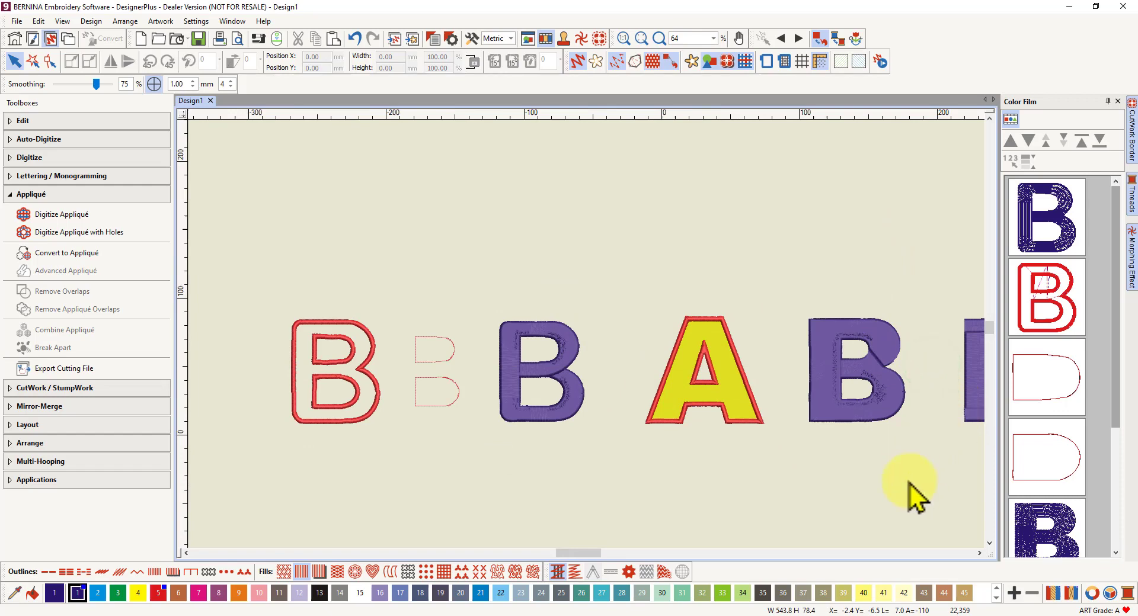
Select the rightmost purple B and check its Object Properties
scroll(612, 301, down, 2)
scroll(617, 311, up, 5)
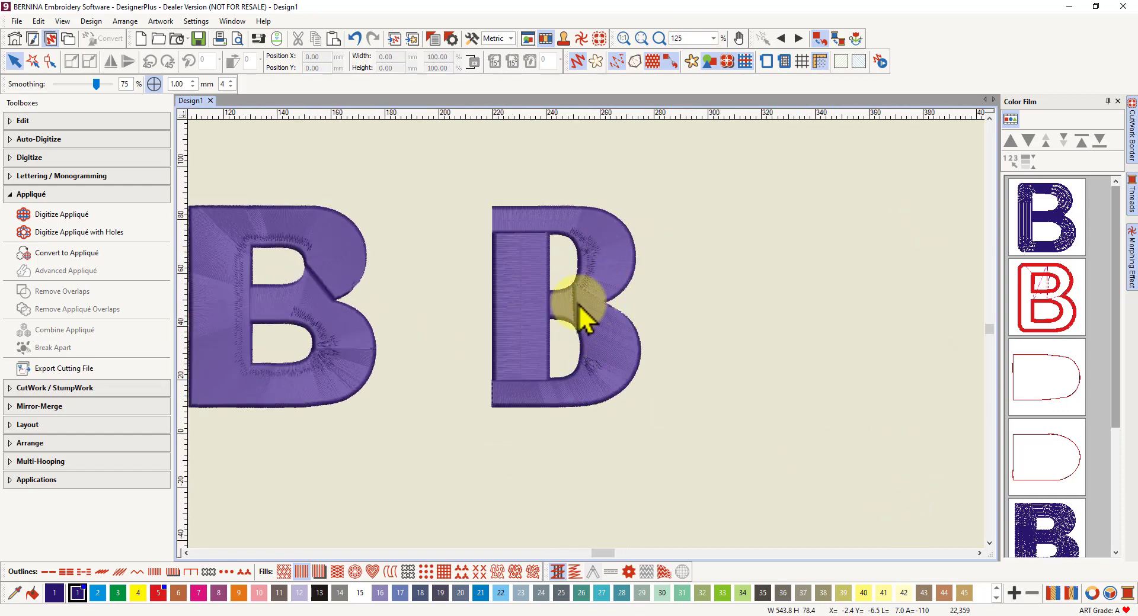
click(580, 310)
right_click(583, 305)
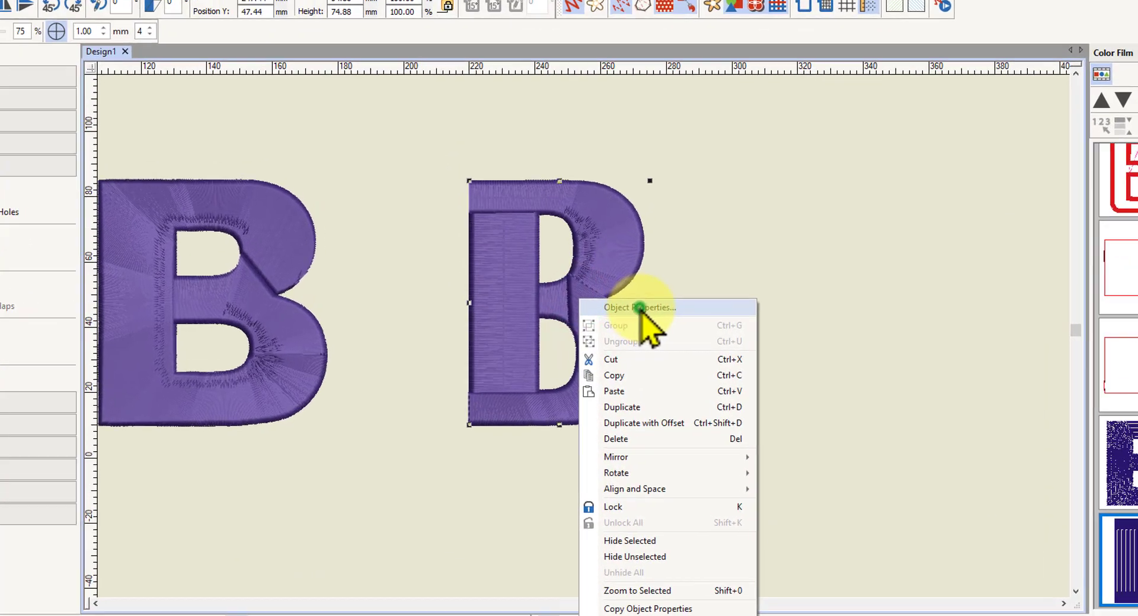
click(640, 307)
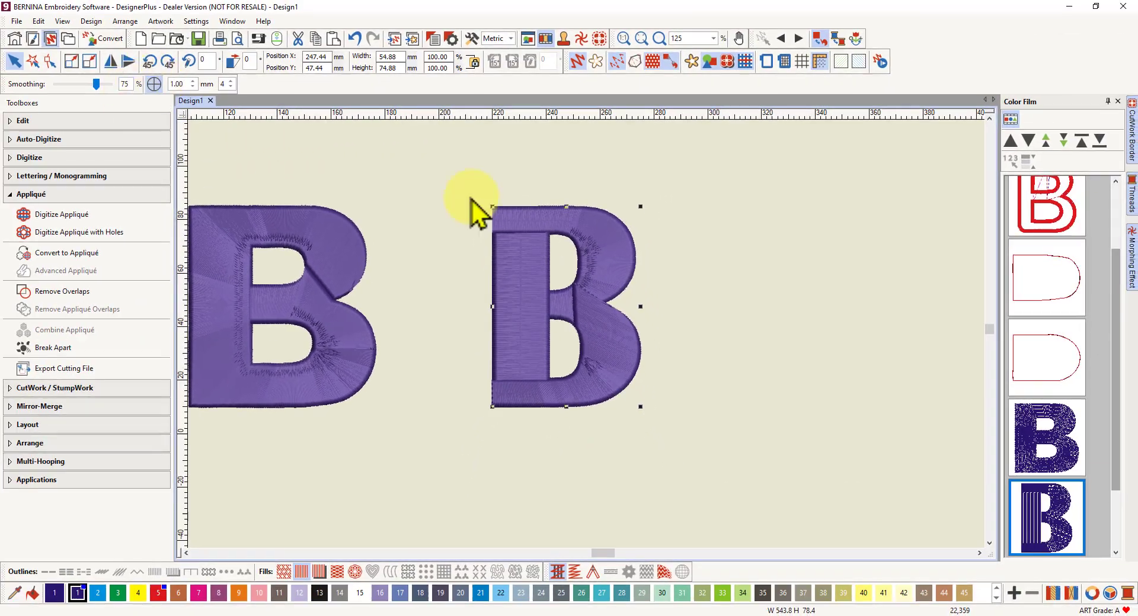
right_click(606, 190)
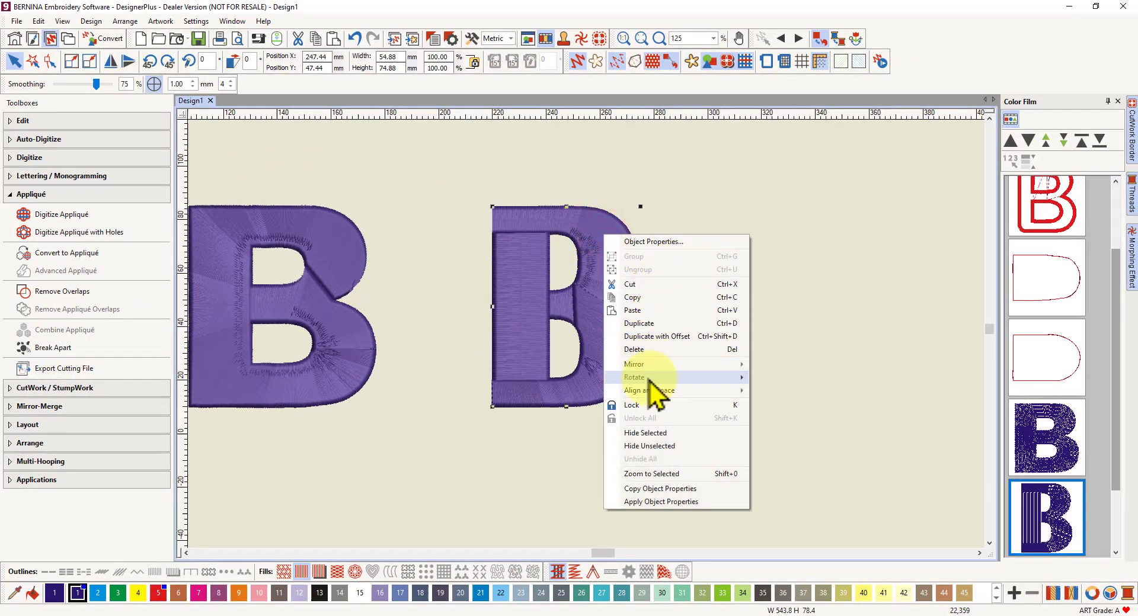
click(718, 170)
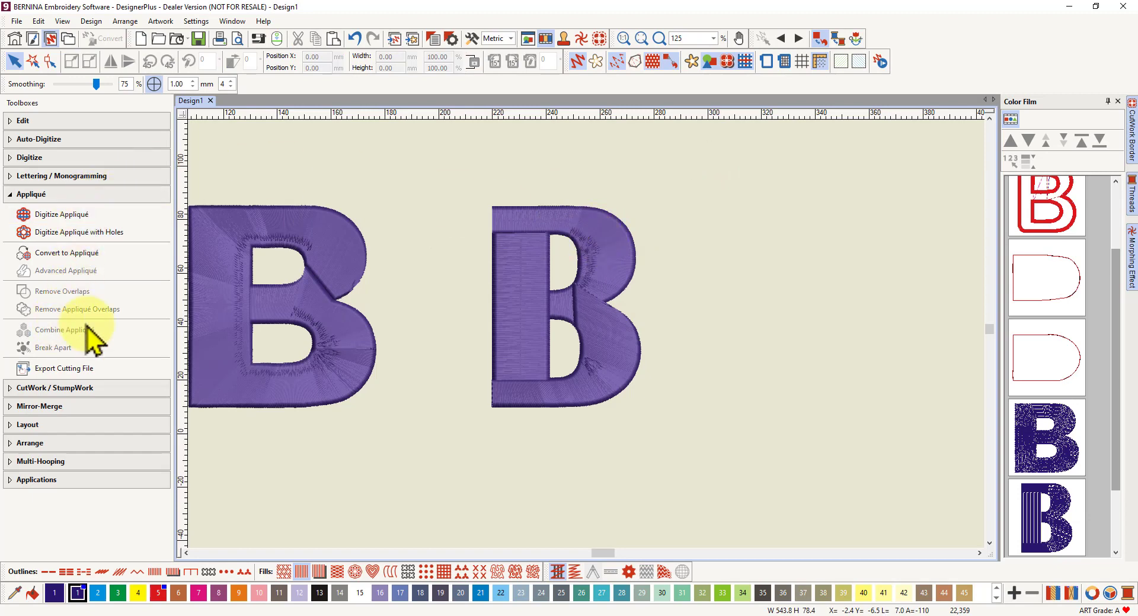
Break the rightmost purple B apart into separate stem and bowl pieces
click(510, 255)
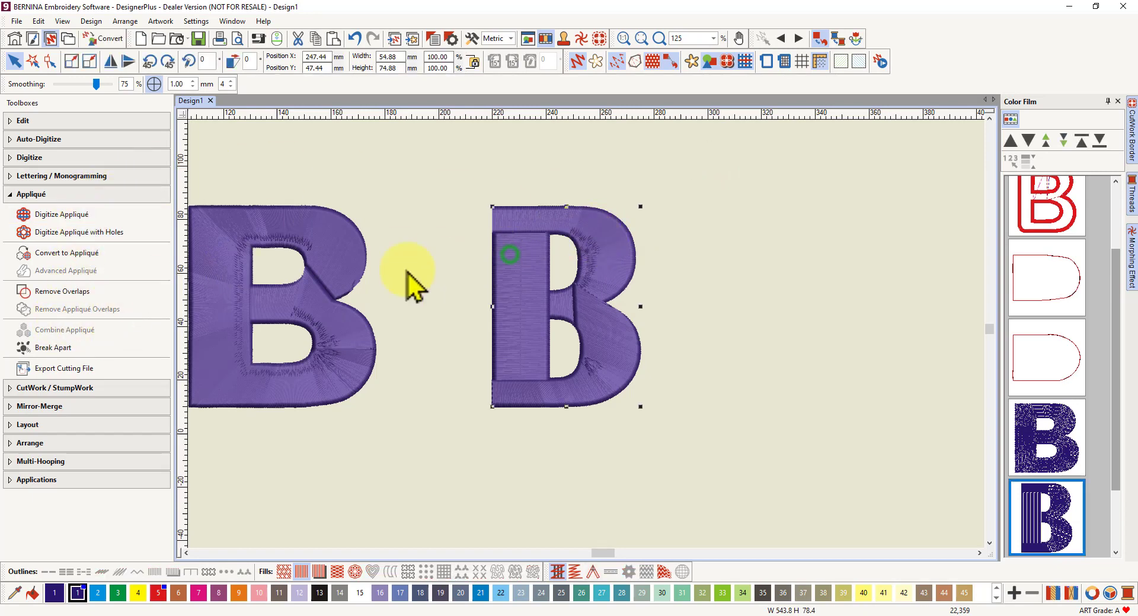
click(55, 348)
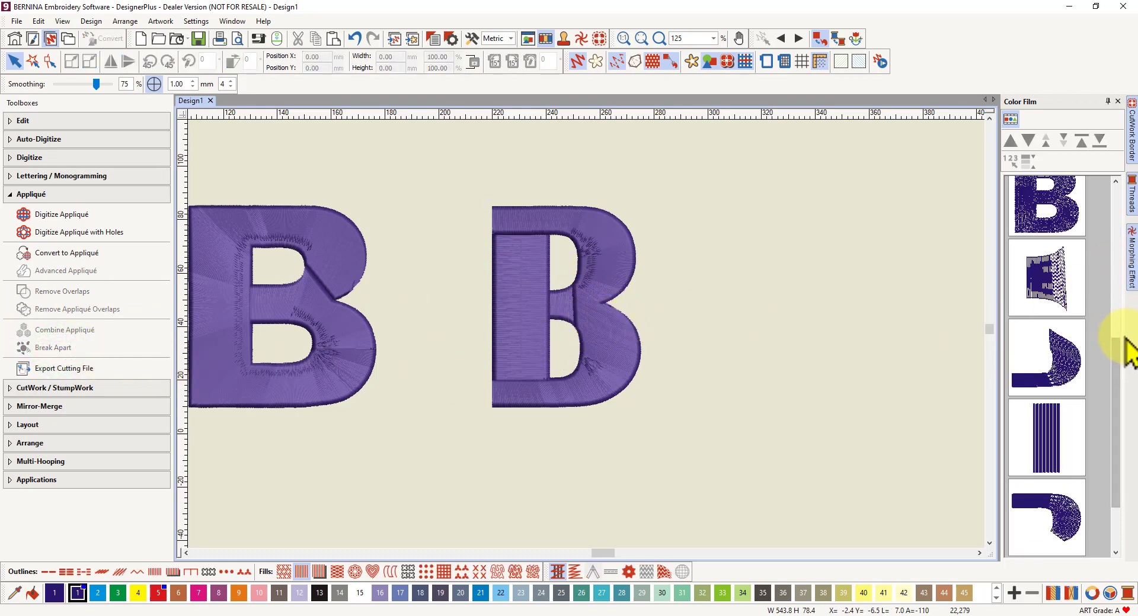
scroll(1125, 340, up, 3)
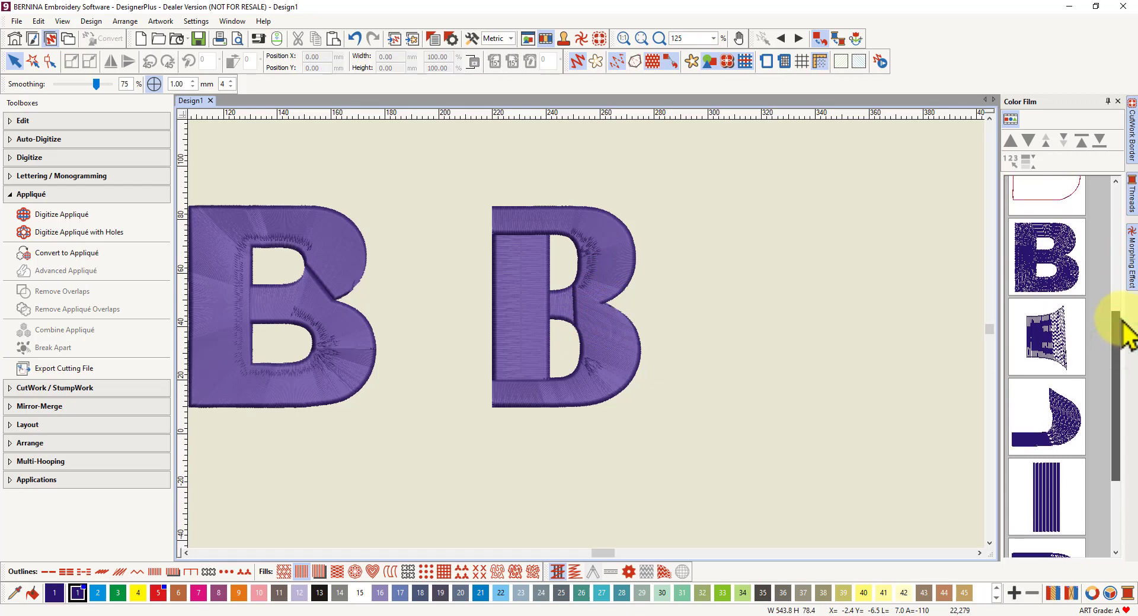
scroll(1118, 355, down, 3)
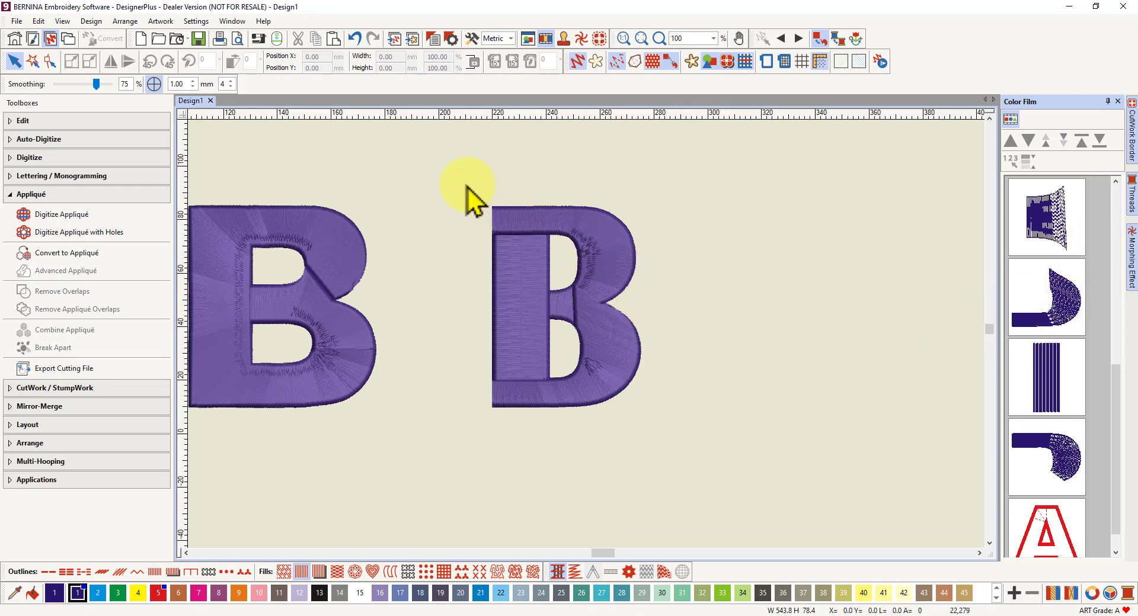
Marquee-select the B pieces, weld them, and apply Convert to Appliqué to the result
mouse_move(467, 185)
mouse_down()
mouse_move(662, 185)
mouse_move(665, 456)
mouse_up()
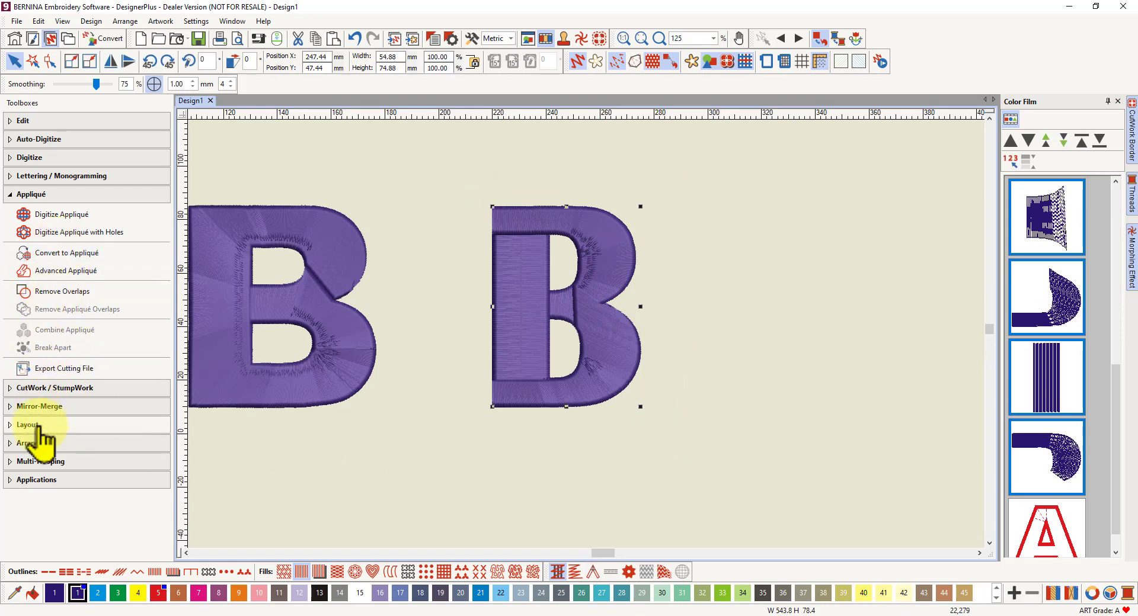
click(55, 121)
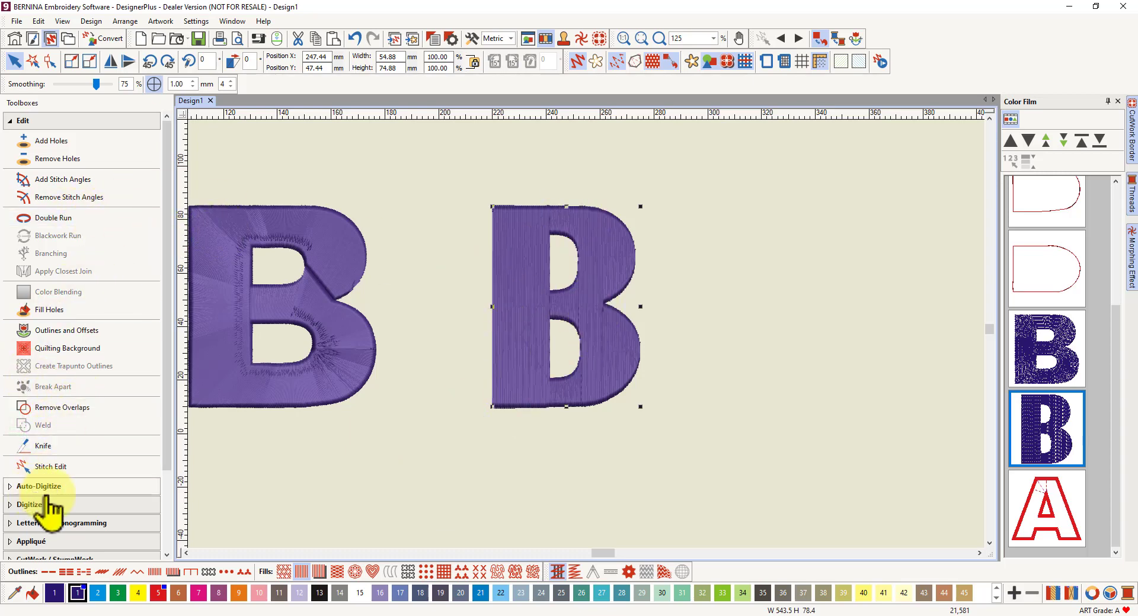
click(40, 541)
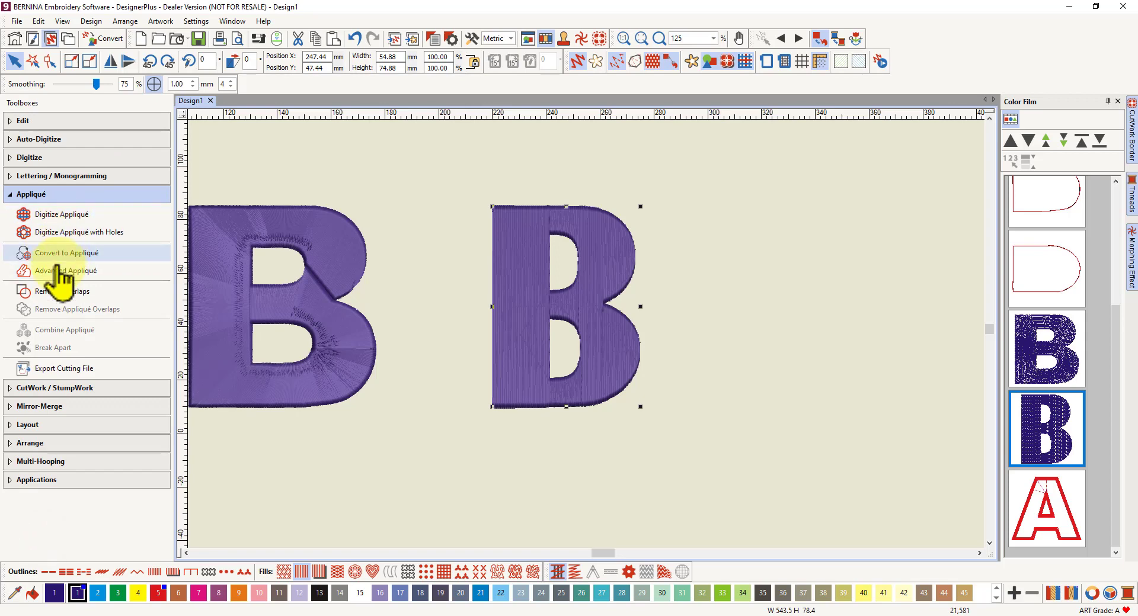
click(61, 253)
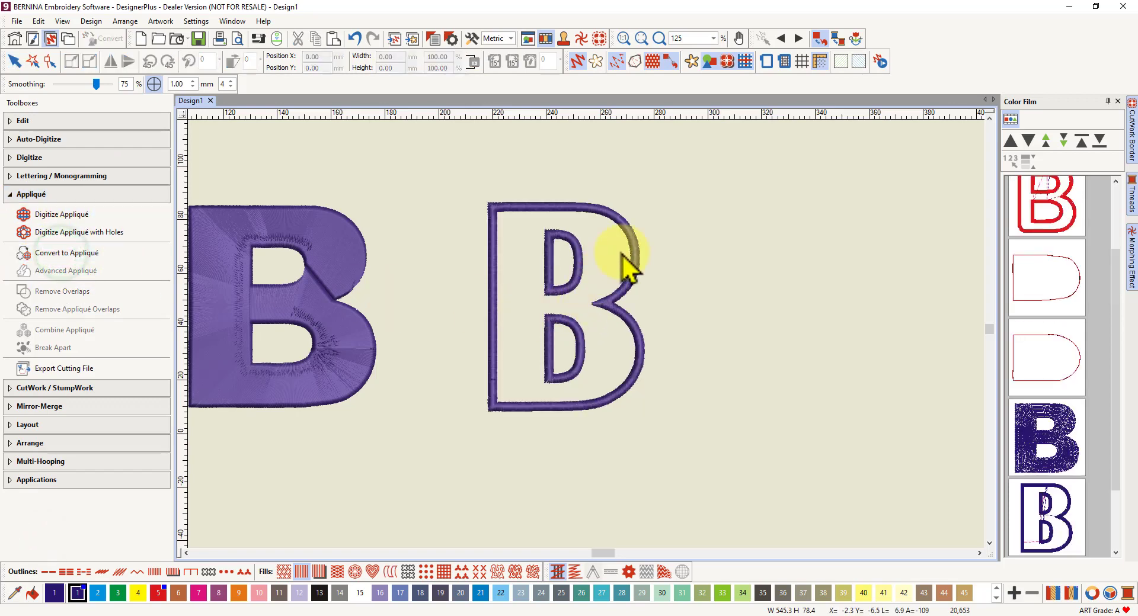
scroll(593, 349, left, 5)
scroll(564, 363, down, 2)
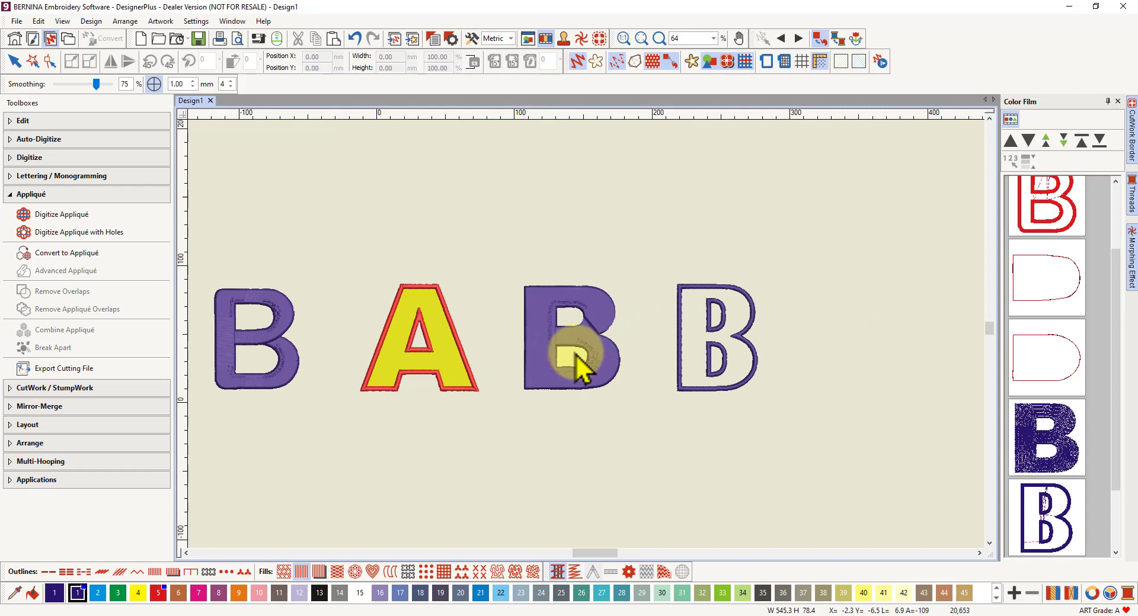
scroll(577, 358, up, 2)
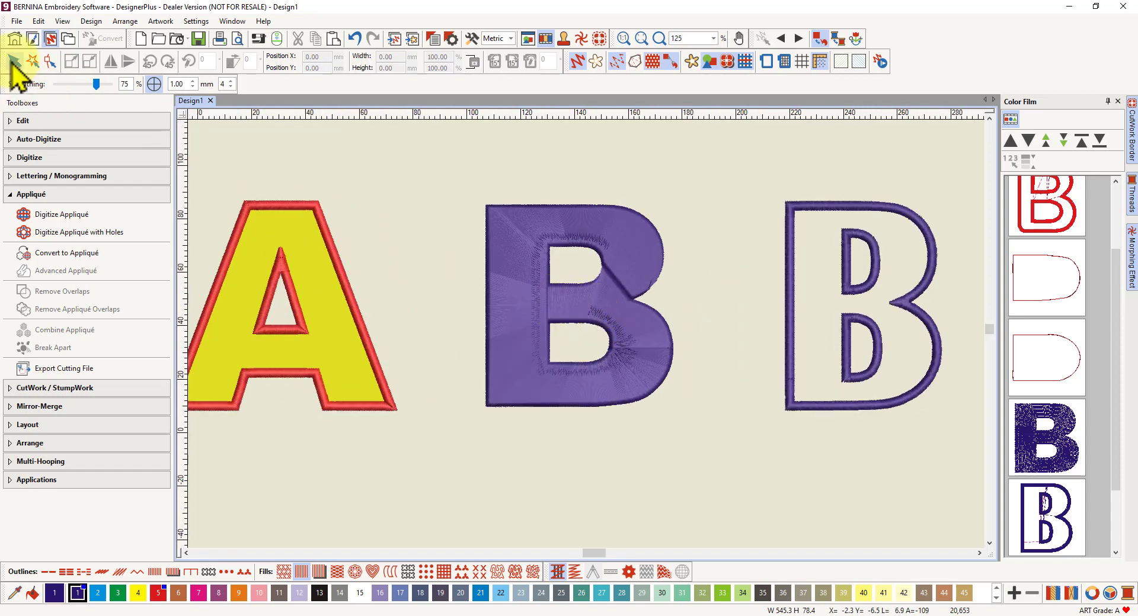
click(601, 295)
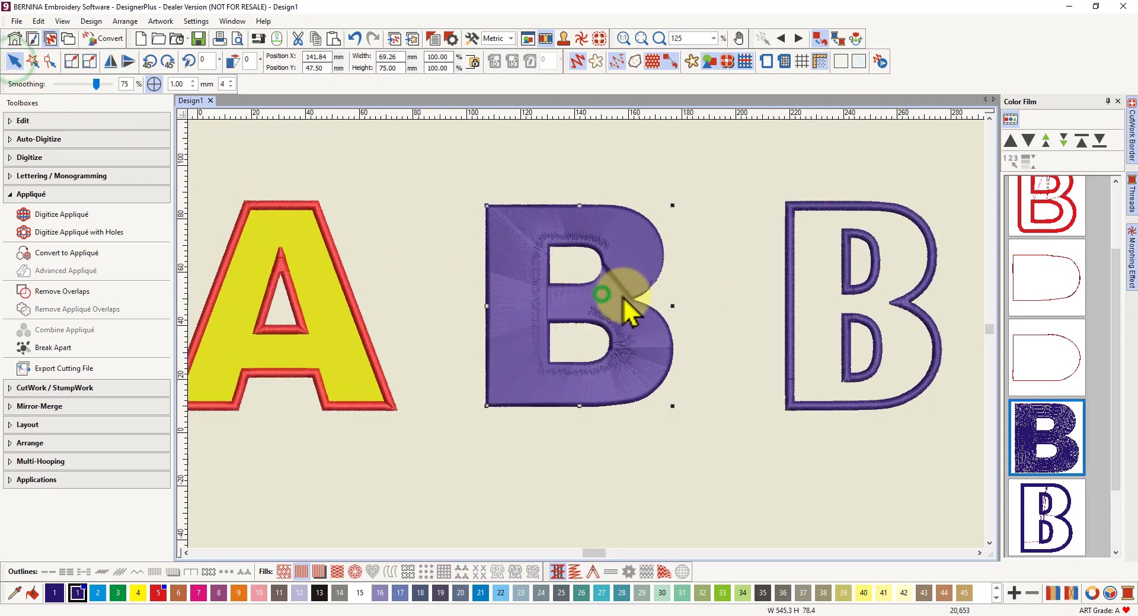
right_click(627, 250)
click(684, 255)
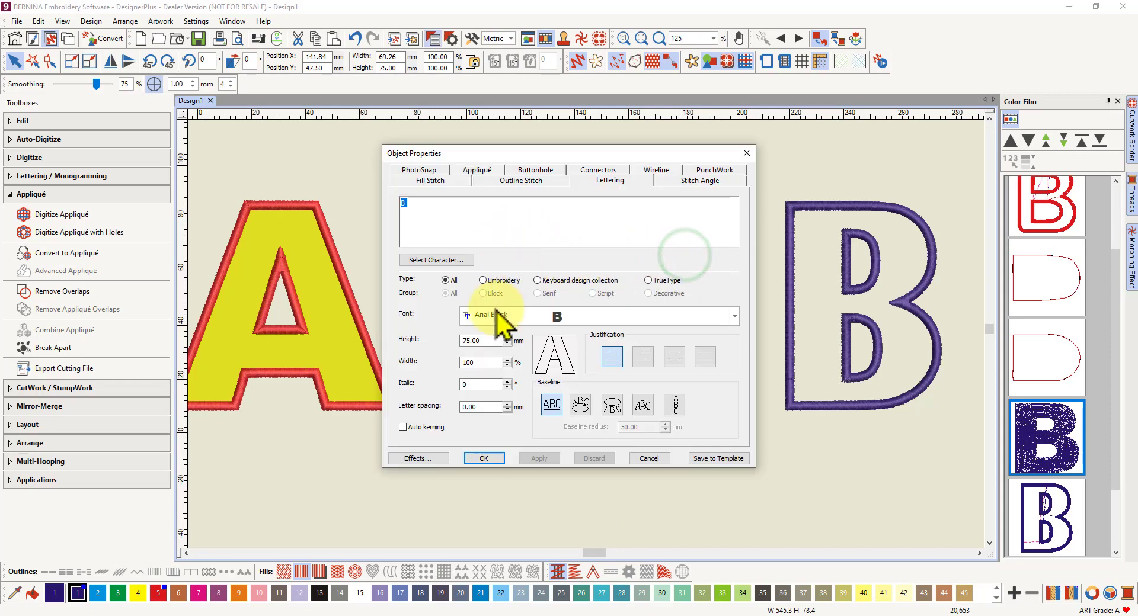
click(746, 154)
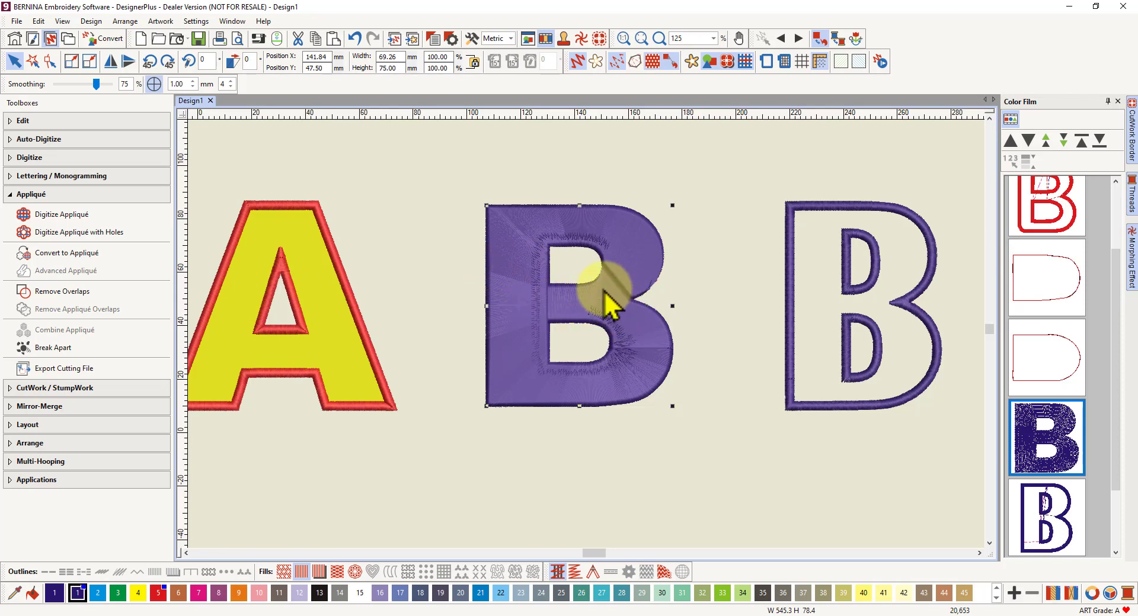
scroll(591, 351, down, 2)
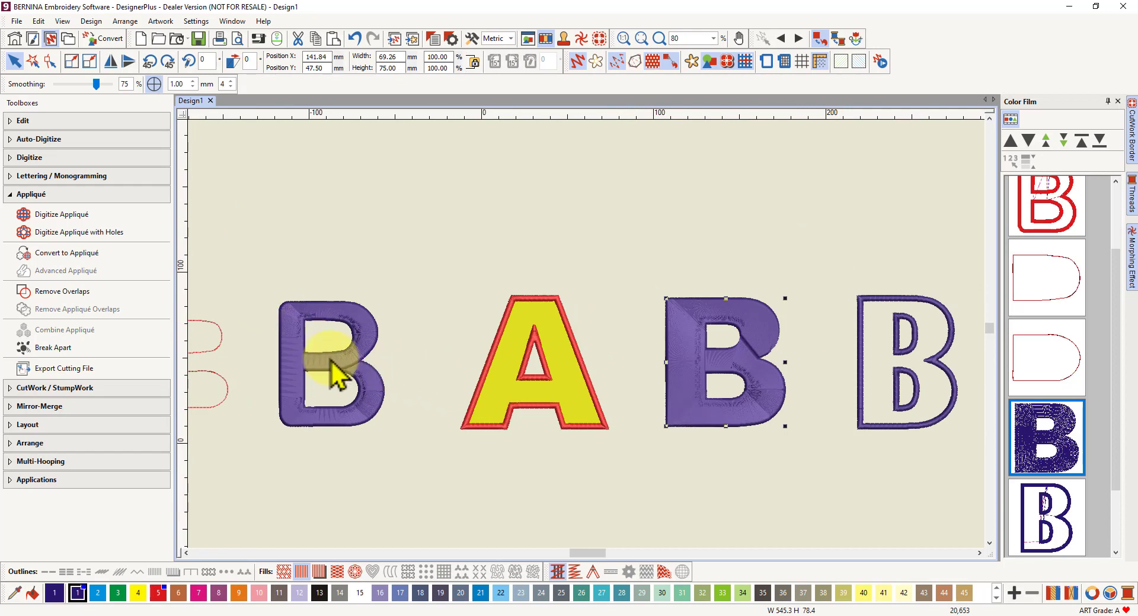
scroll(778, 386, up, 4)
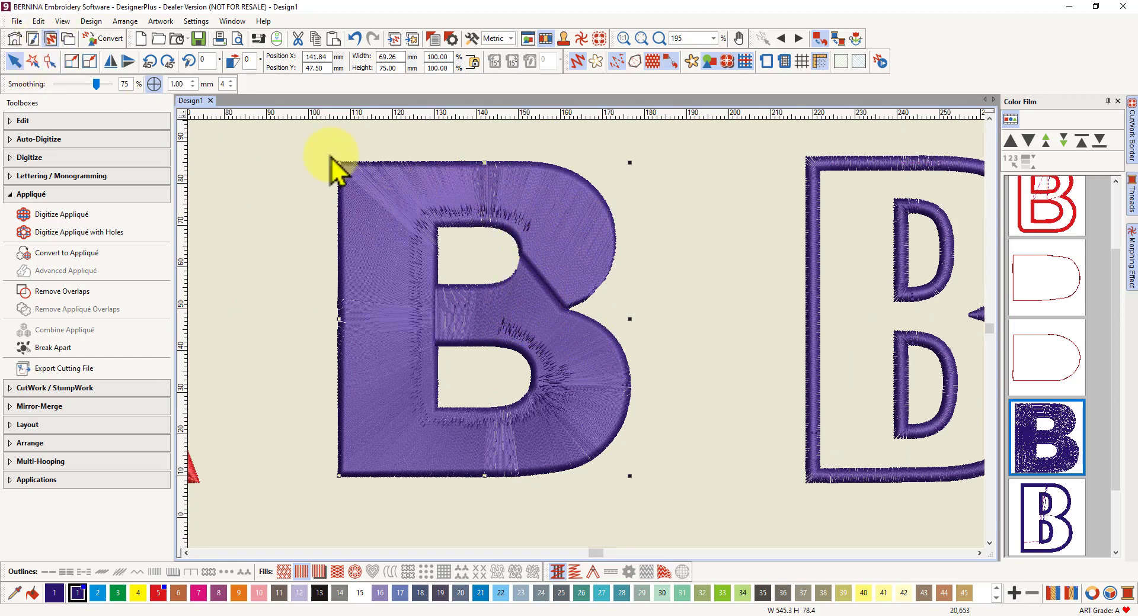
Break apart the purple B beside the A and show its reshape points
click(45, 348)
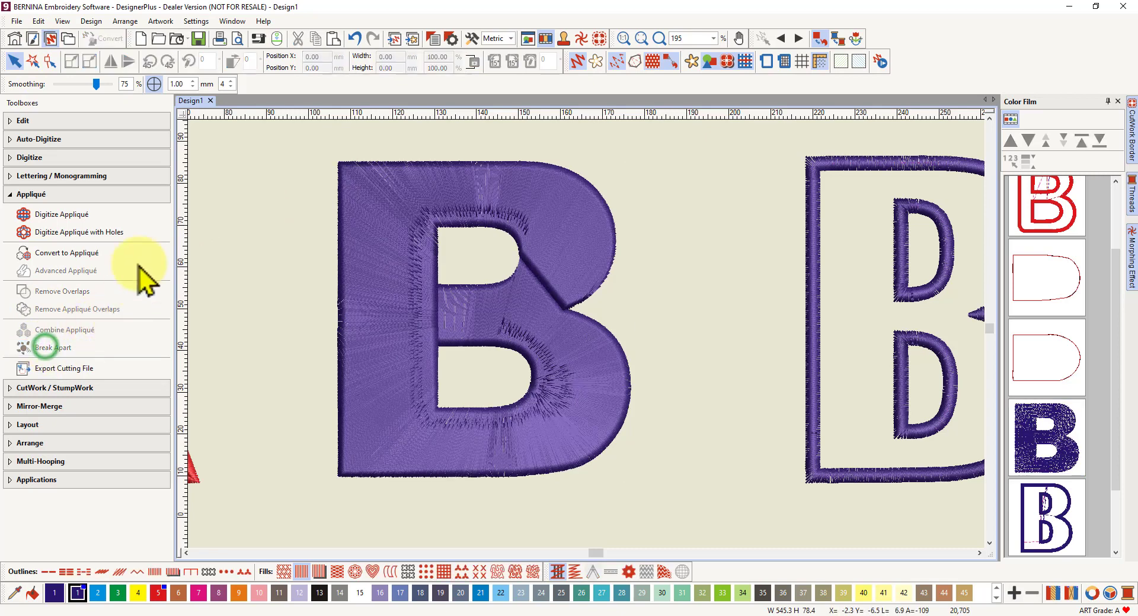
click(50, 61)
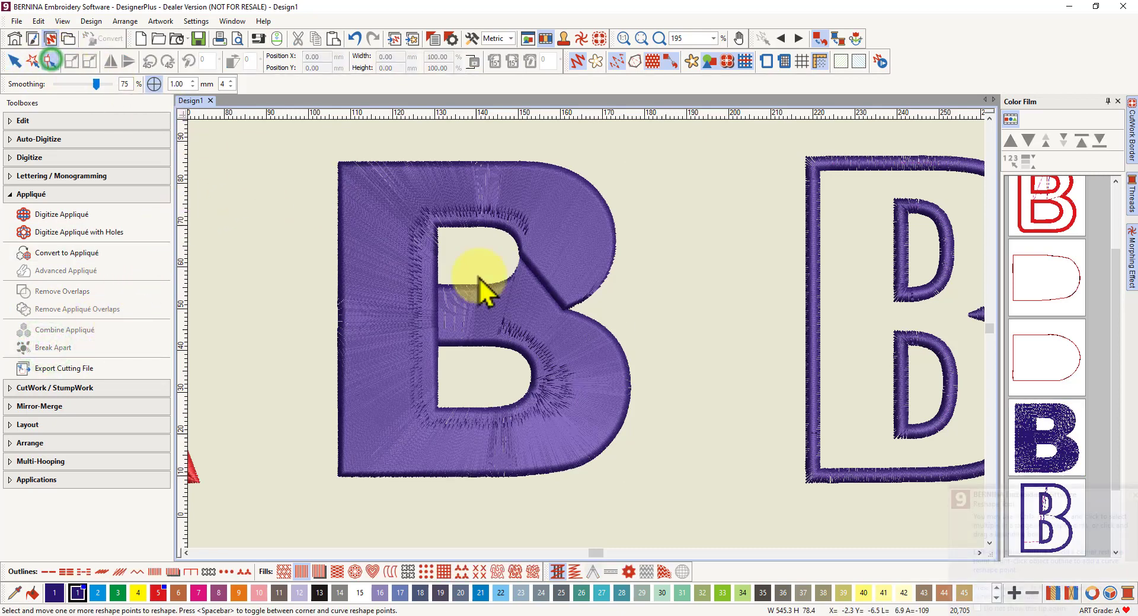
click(402, 219)
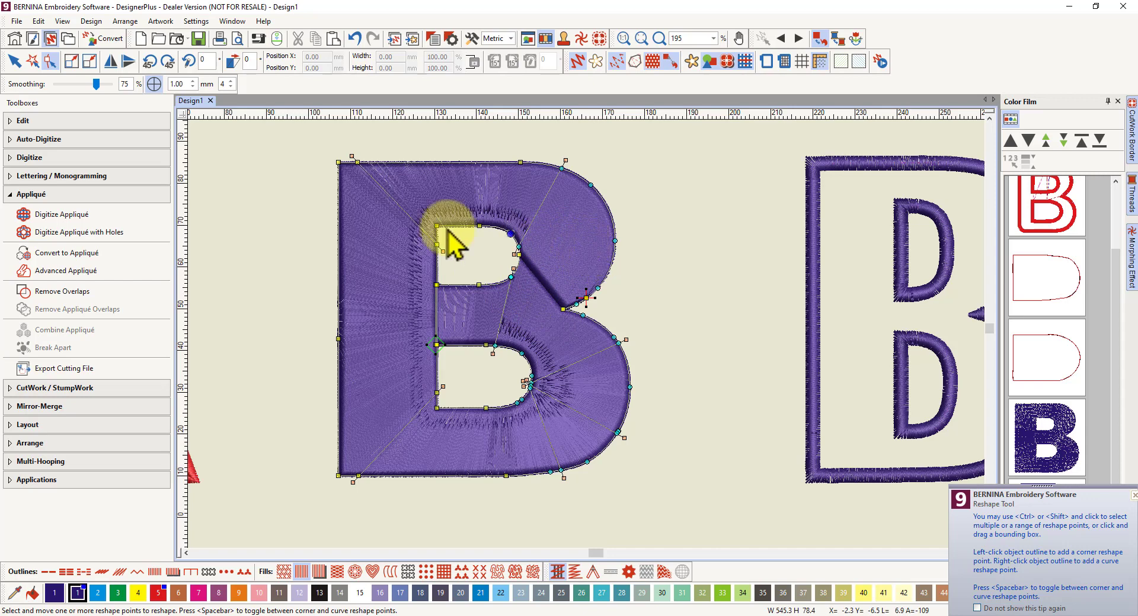
scroll(586, 332, down, 6)
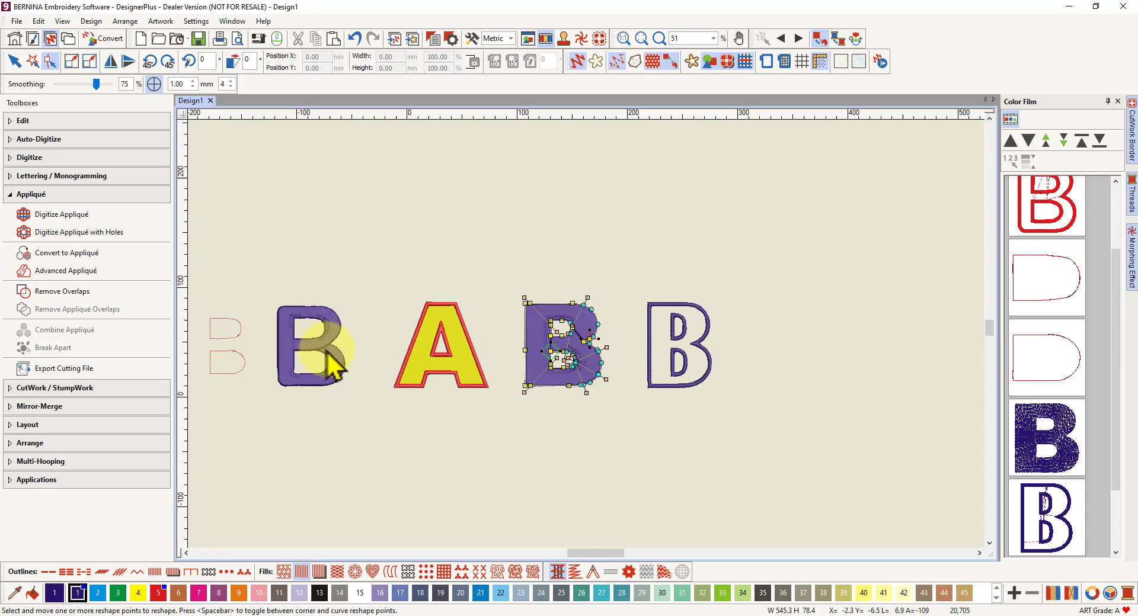
Expand the Lettering / Monogramming toolbox, which collapses the Appliqué tools
scroll(585, 342, up, 2)
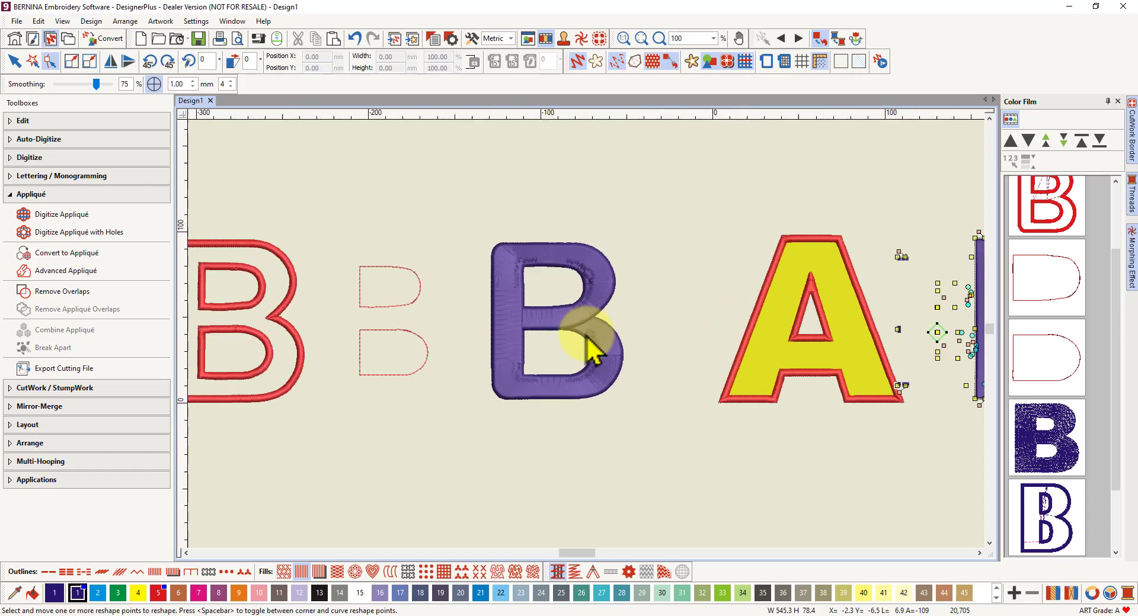
scroll(584, 342, down, 2)
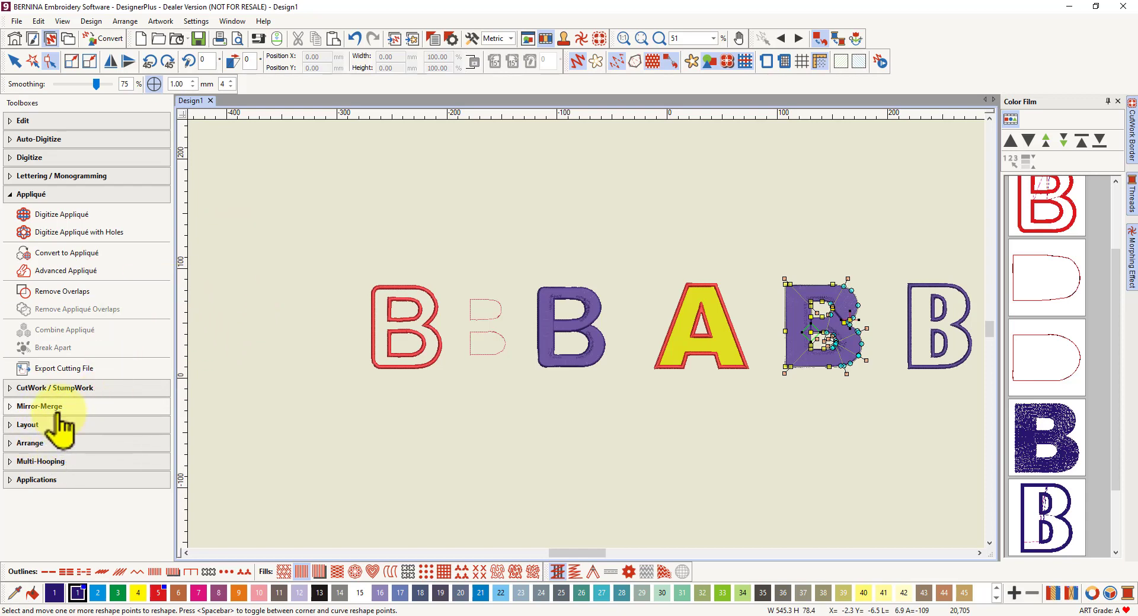
click(73, 178)
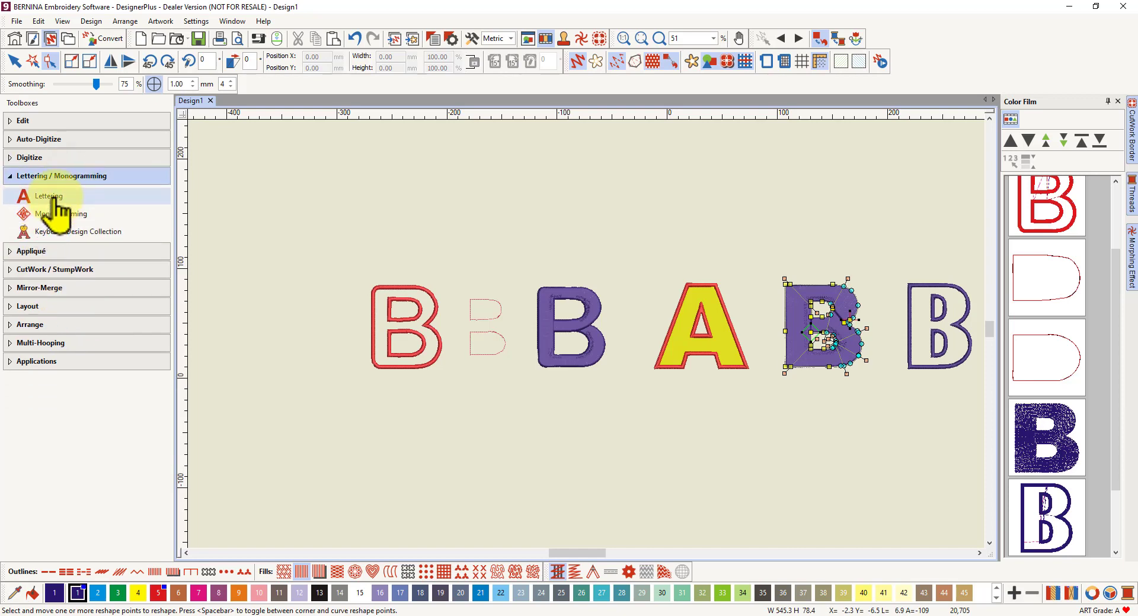
Prepare new lettering in the Rounded Block font at 75 mm height
click(53, 198)
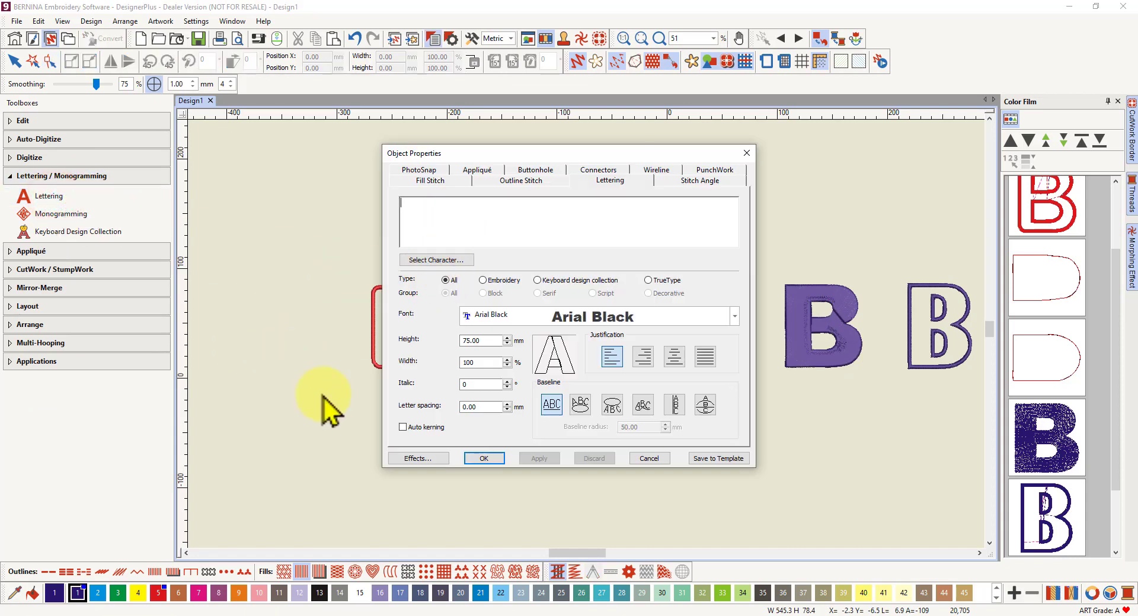
click(735, 317)
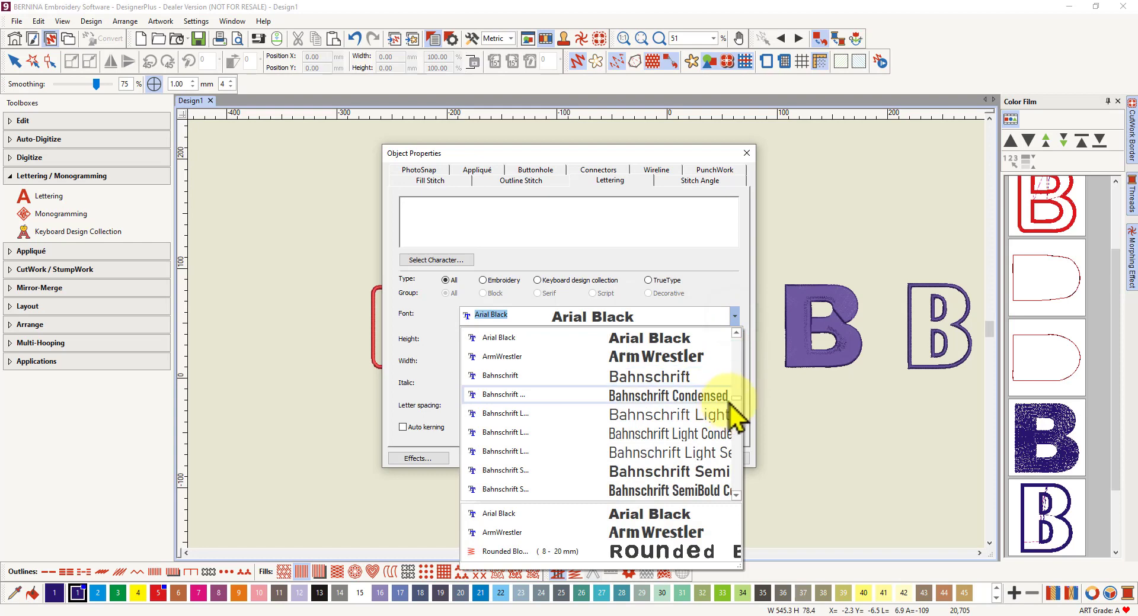
scroll(736, 398, up, 10)
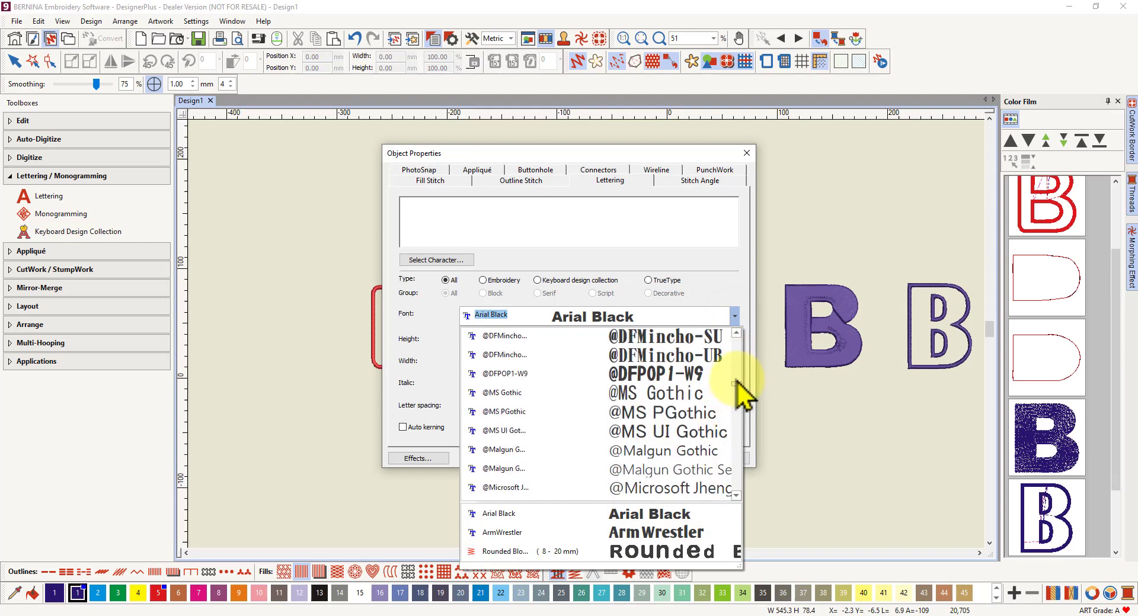
click(738, 363)
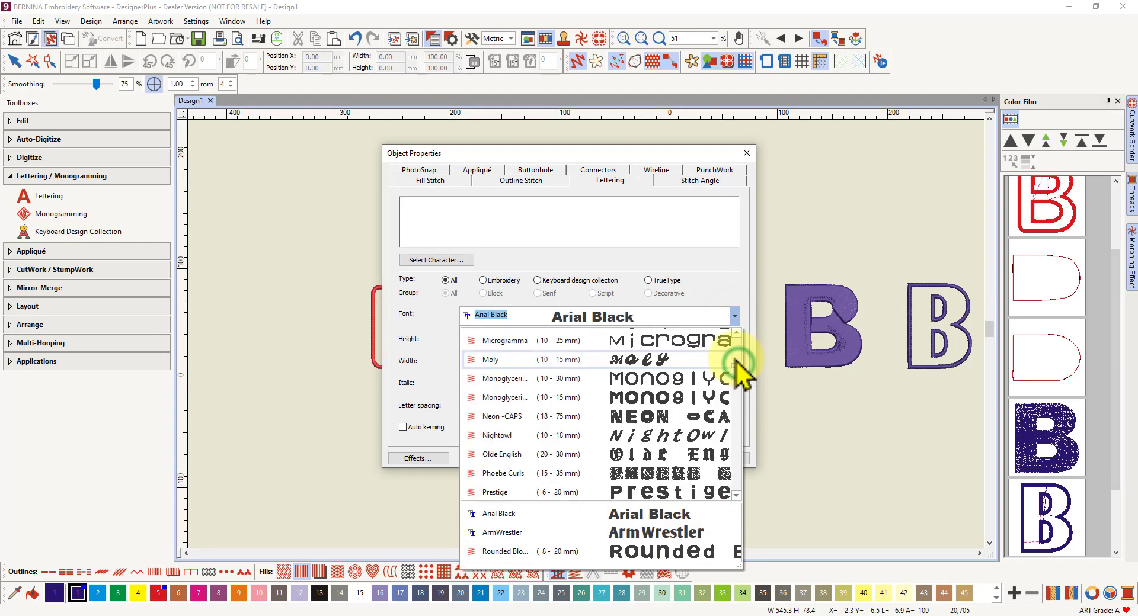
click(736, 358)
click(736, 355)
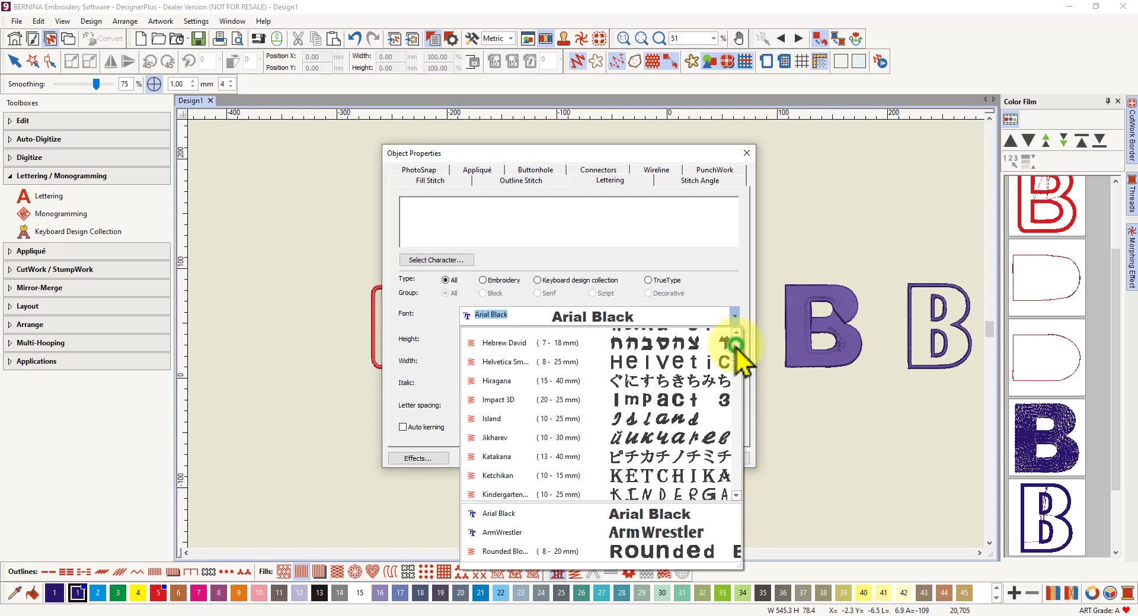
scroll(573, 424, down, 7)
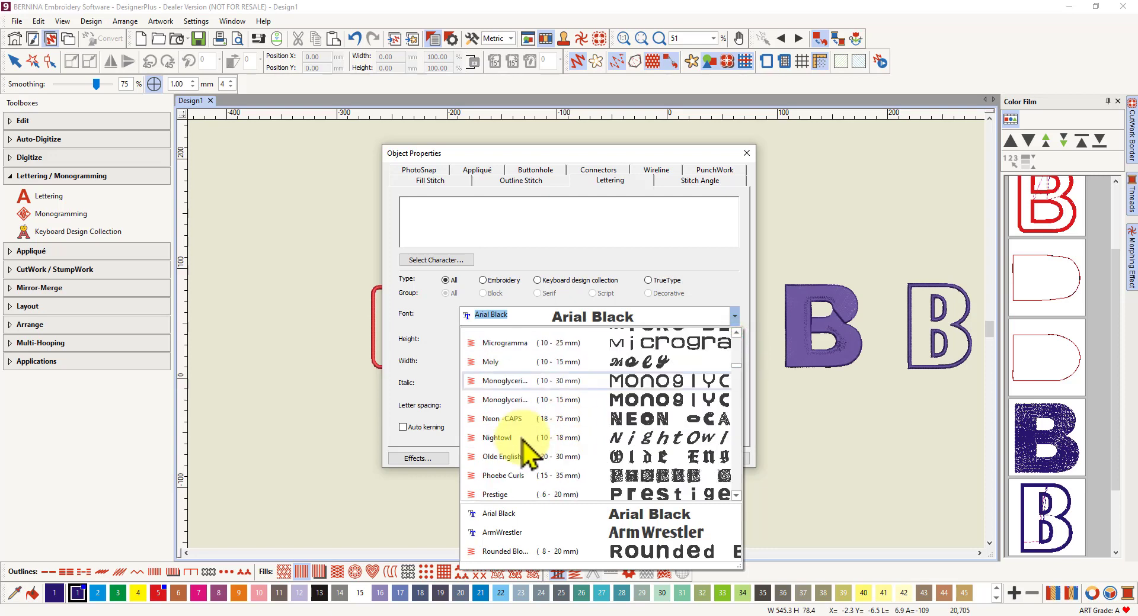
scroll(526, 454, down, 2)
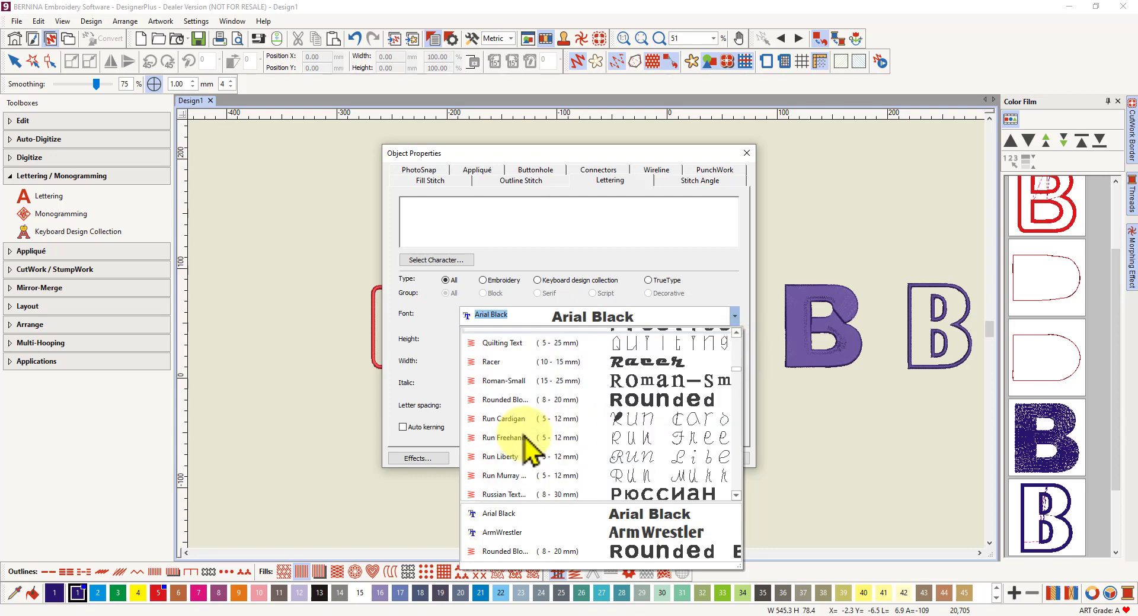
click(512, 399)
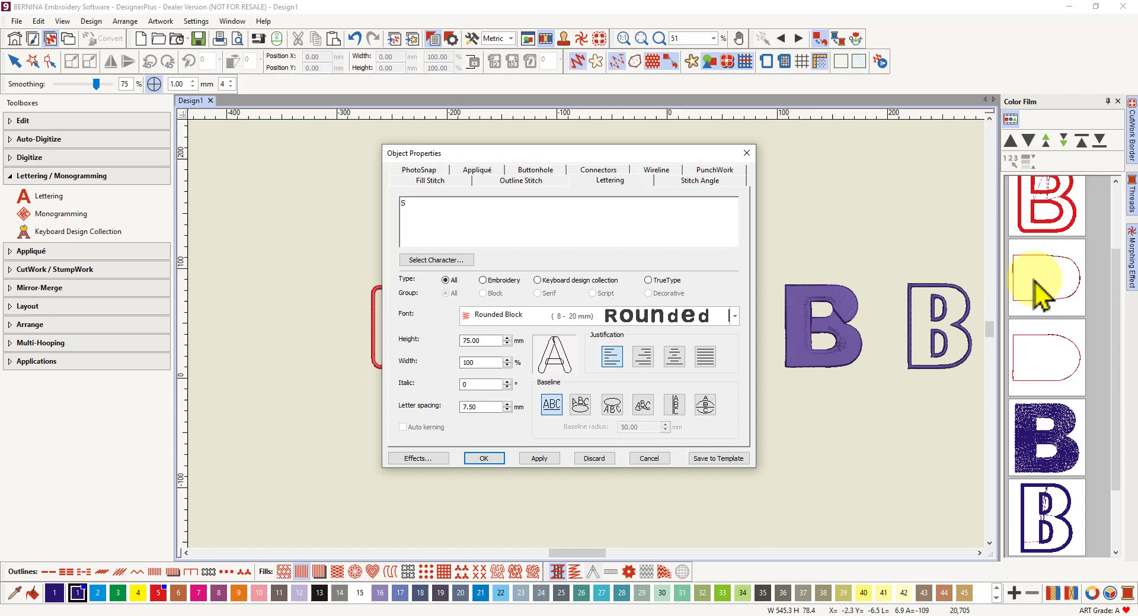
click(488, 458)
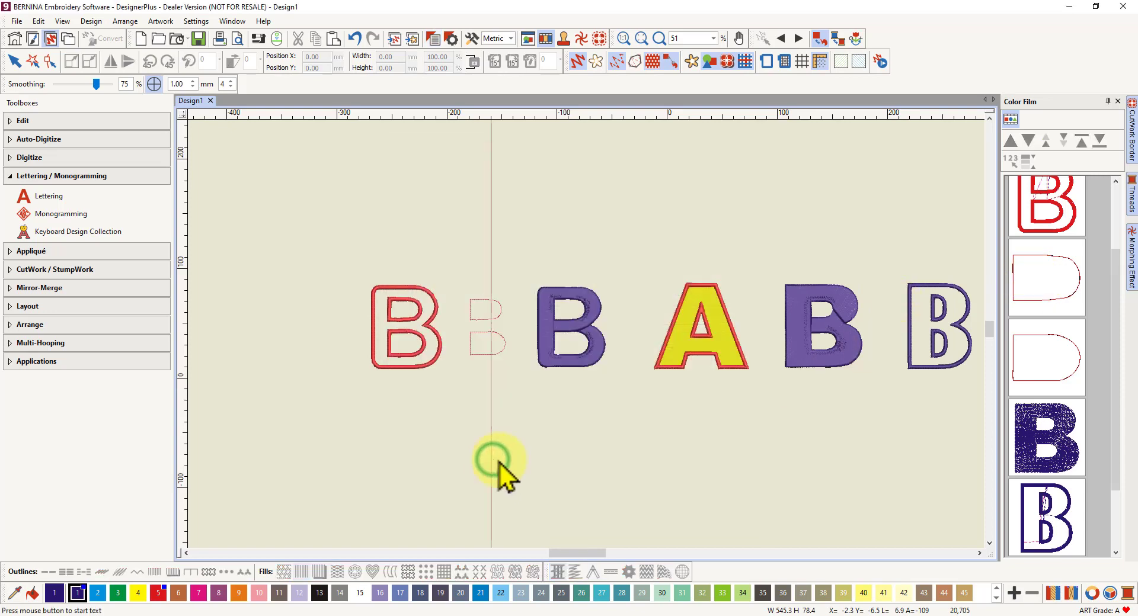
Place a letter S as lettering above the row of letters
click(563, 244)
text(S)
key(Return)
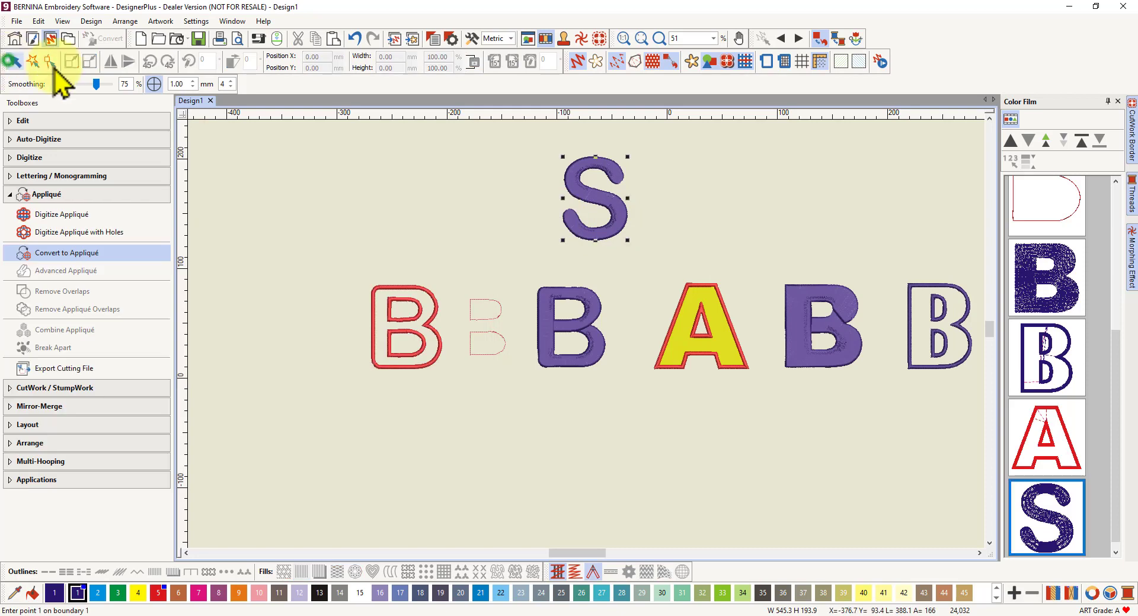
Break the S lettering apart and select the S shape
click(14, 61)
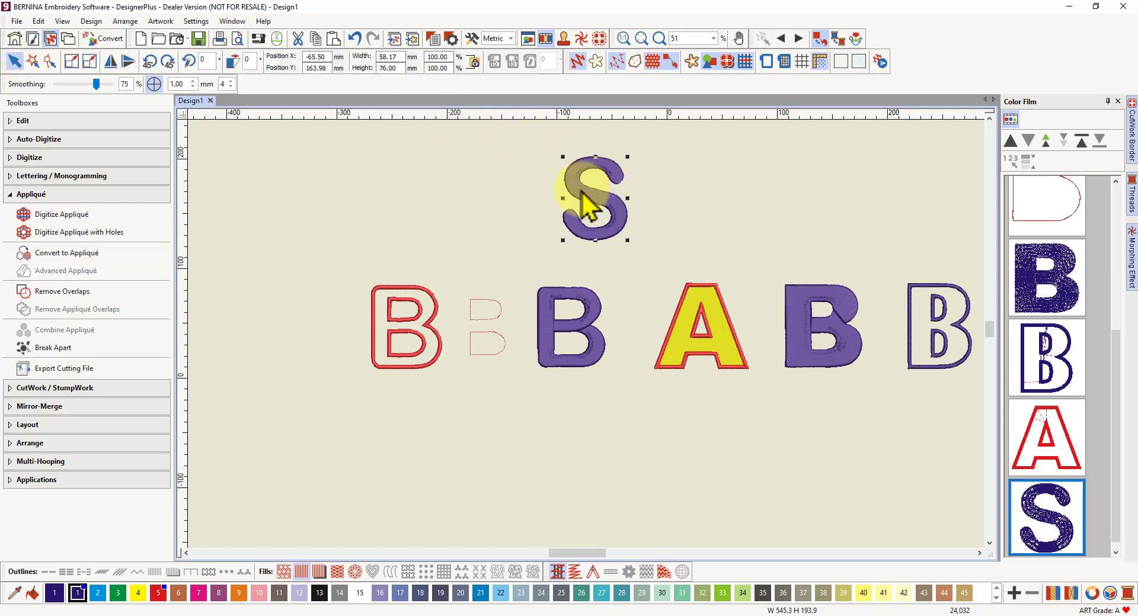
click(52, 350)
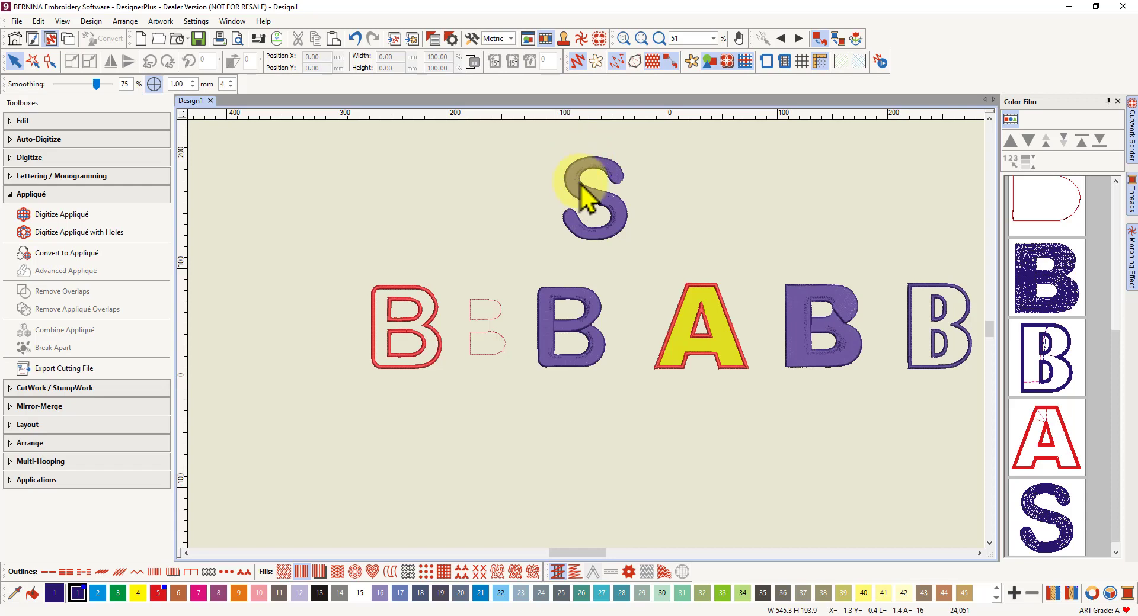
drag(526, 145, 631, 278)
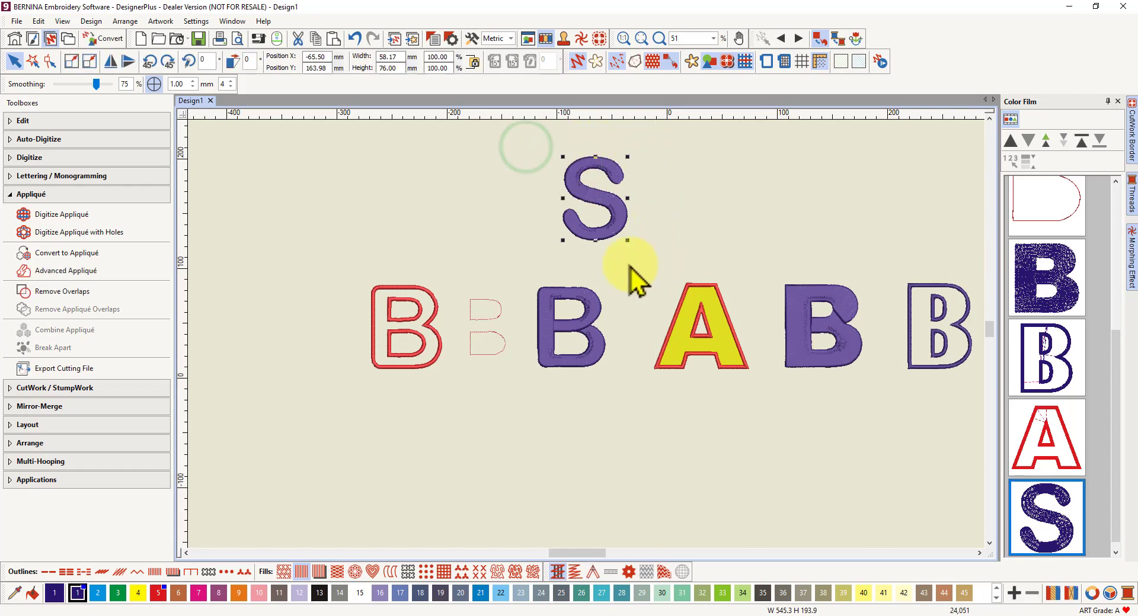
Convert the selected S into an outlined appliqué object
click(58, 255)
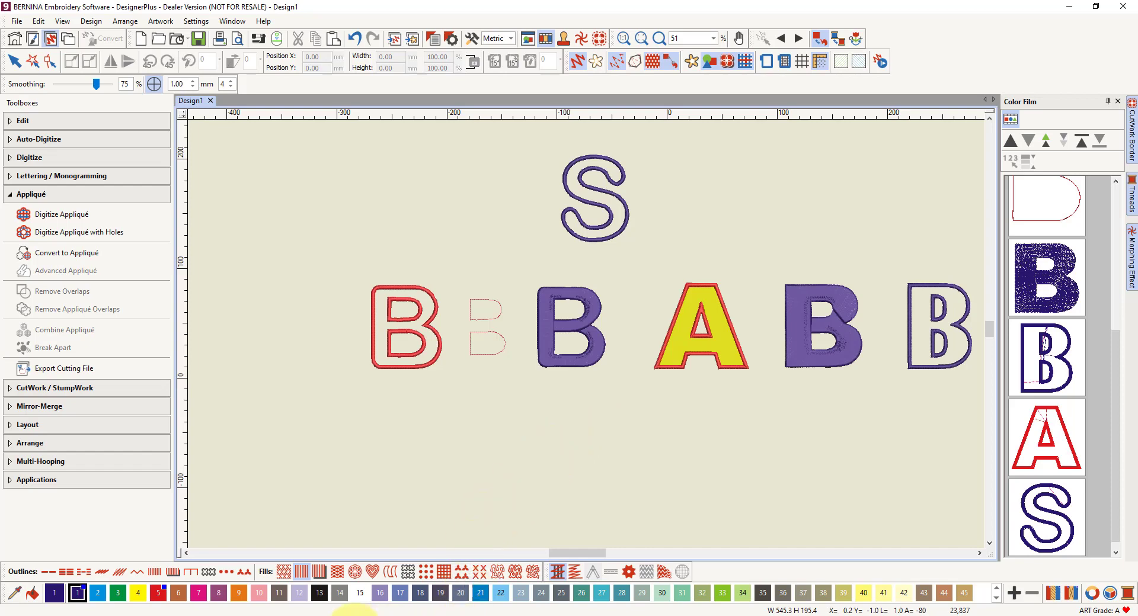
mouse_move(391, 614)
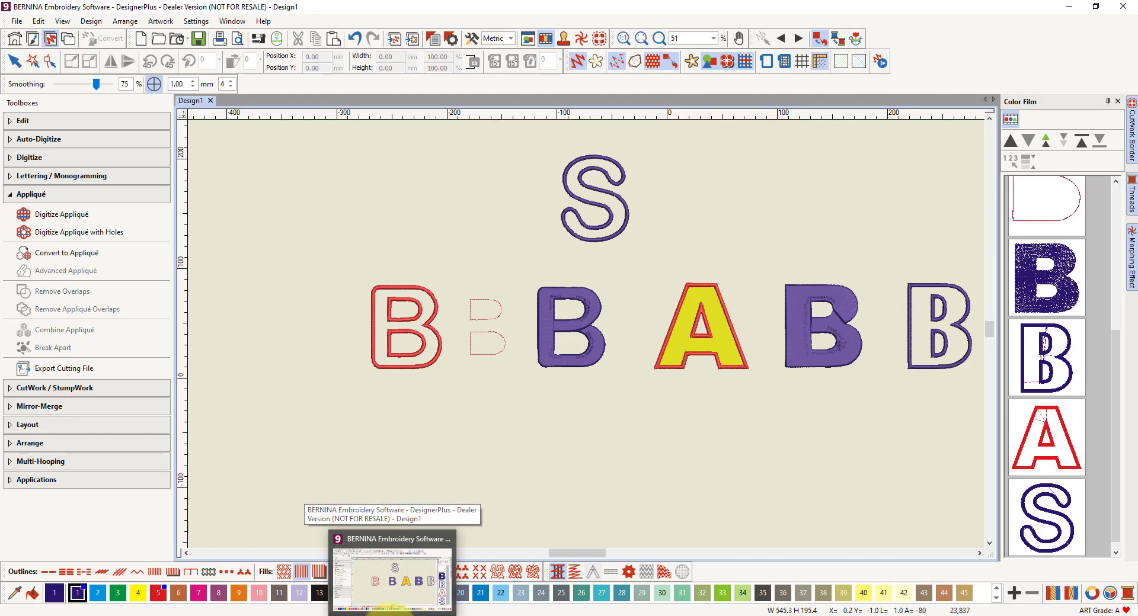
In Firefox, browse the embroidery site's 'Find out what's on offer' lessons page
click(367, 614)
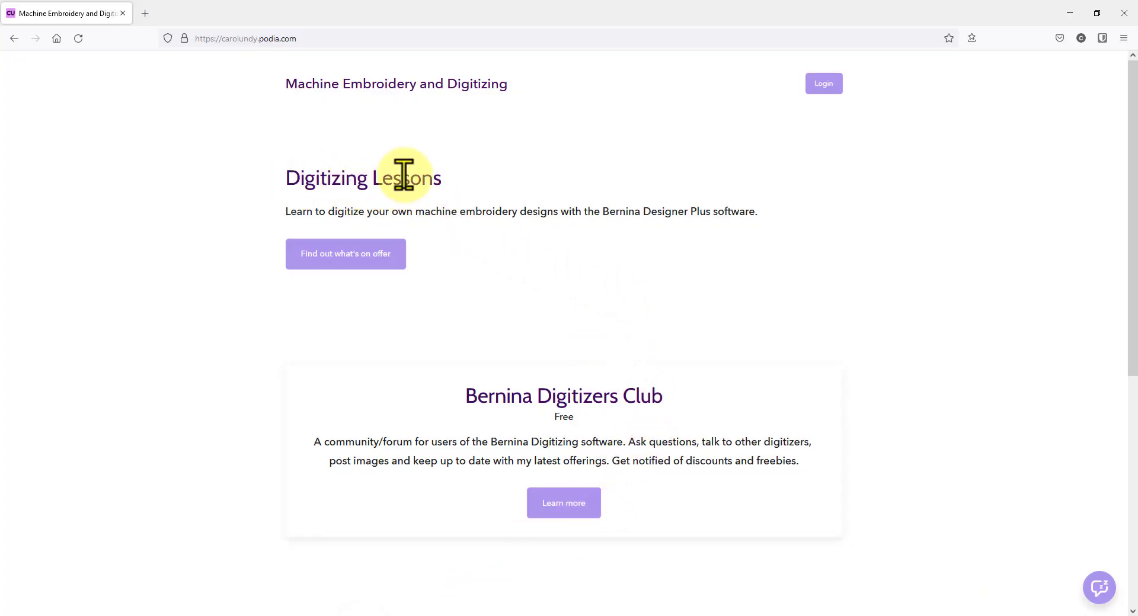
click(338, 255)
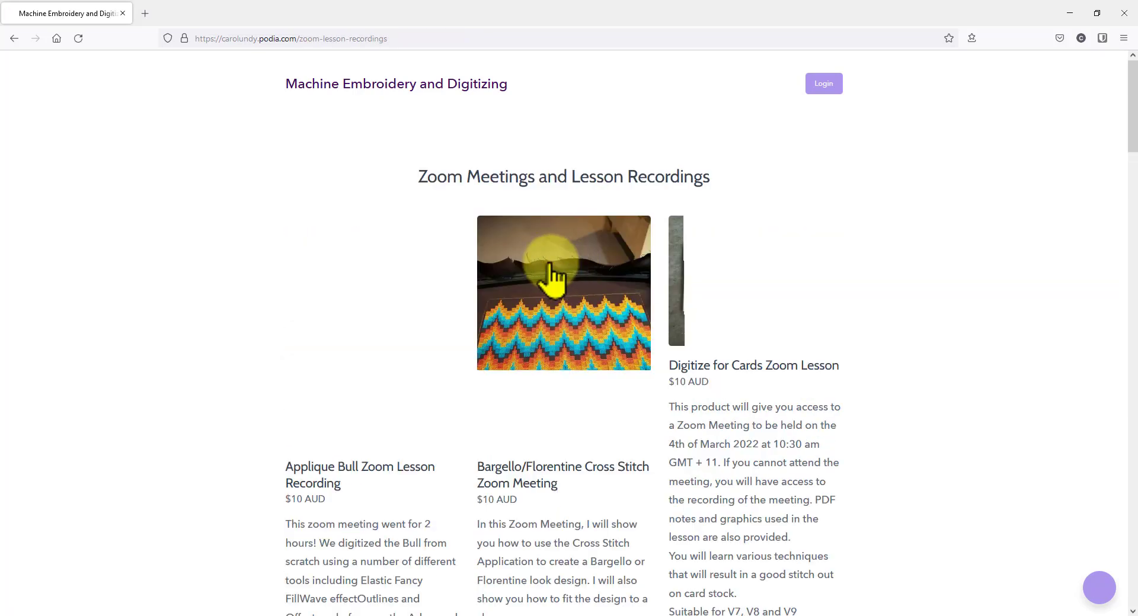
scroll(376, 309, down, 2)
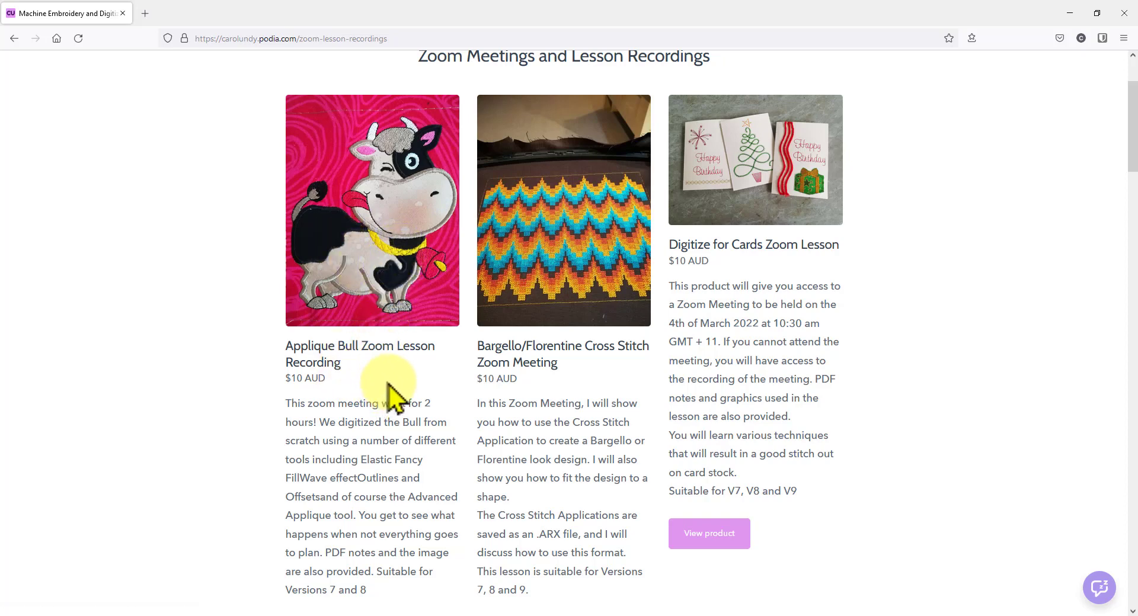
scroll(599, 305, down, 2)
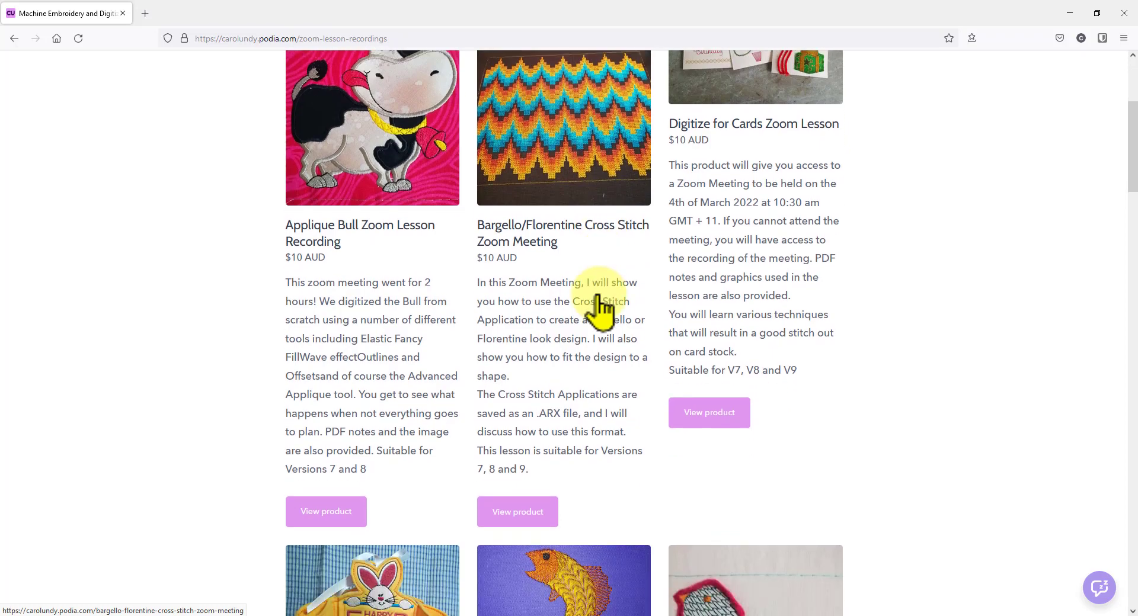
scroll(599, 305, down, 3)
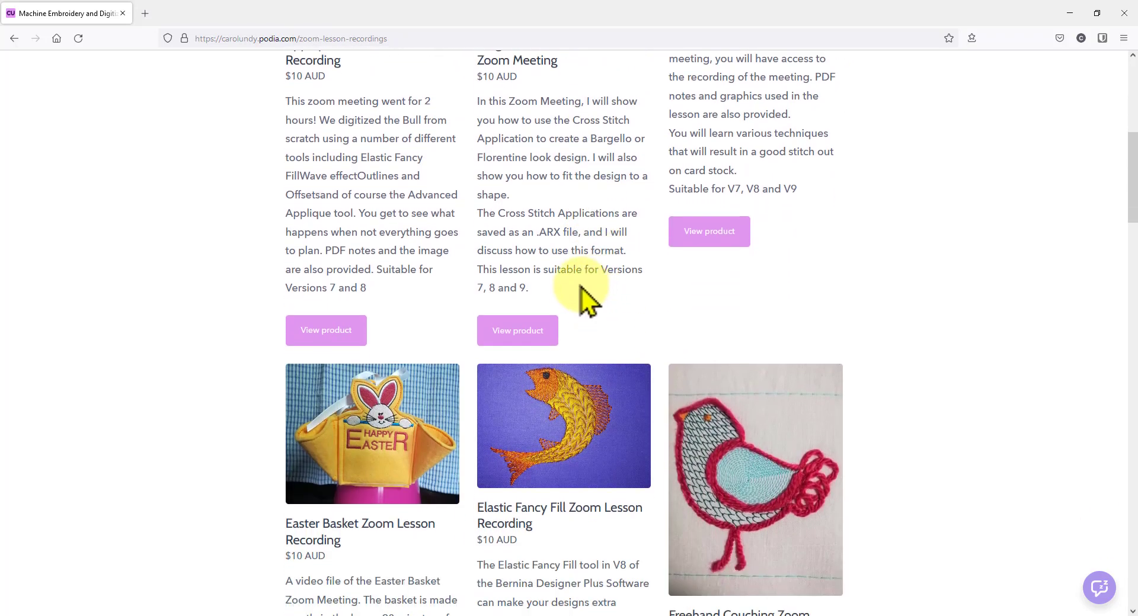
scroll(587, 302, down, 4)
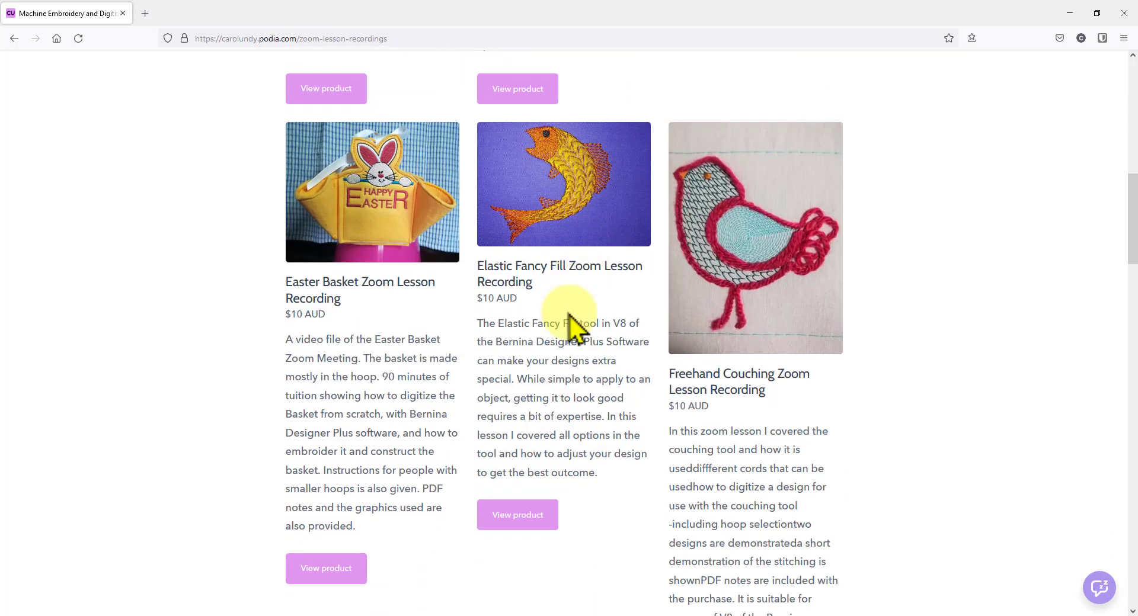
scroll(572, 301, up, 9)
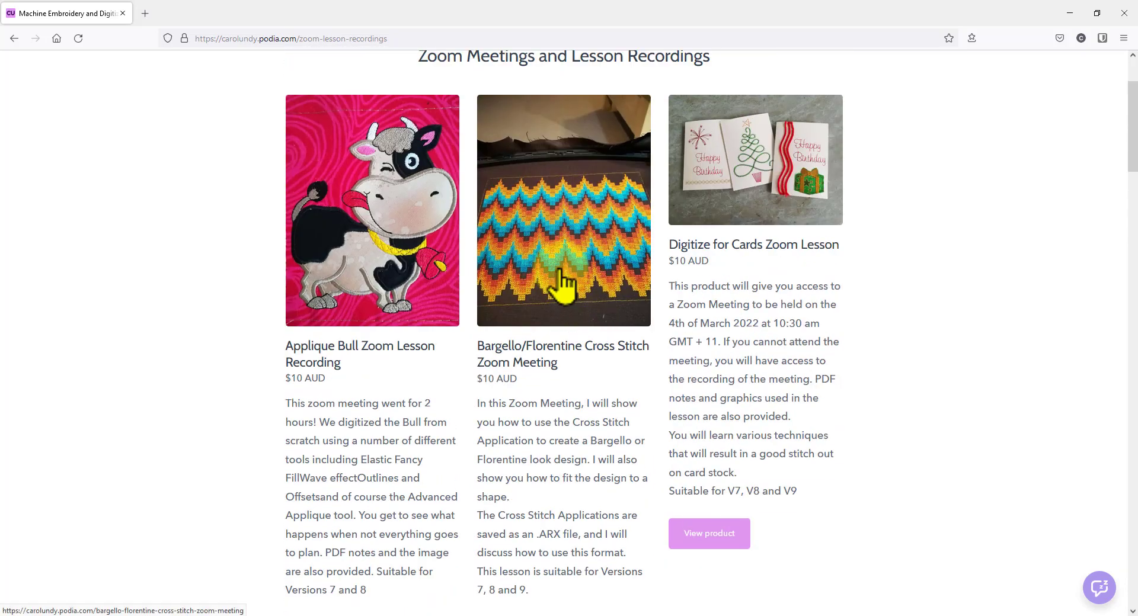
scroll(560, 293, down, 1)
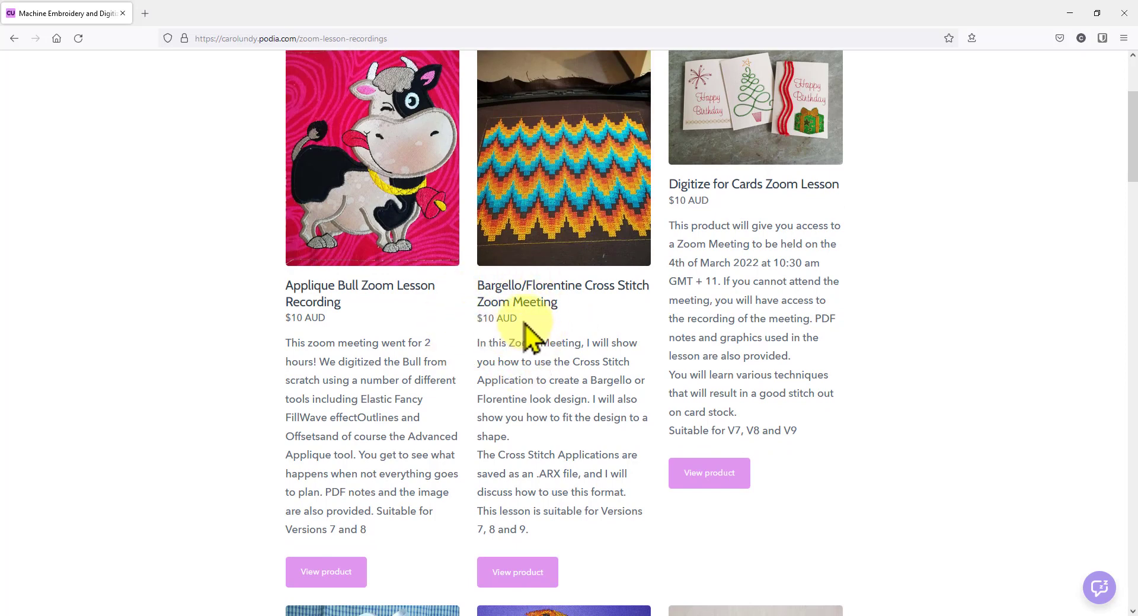
scroll(529, 332, up, 3)
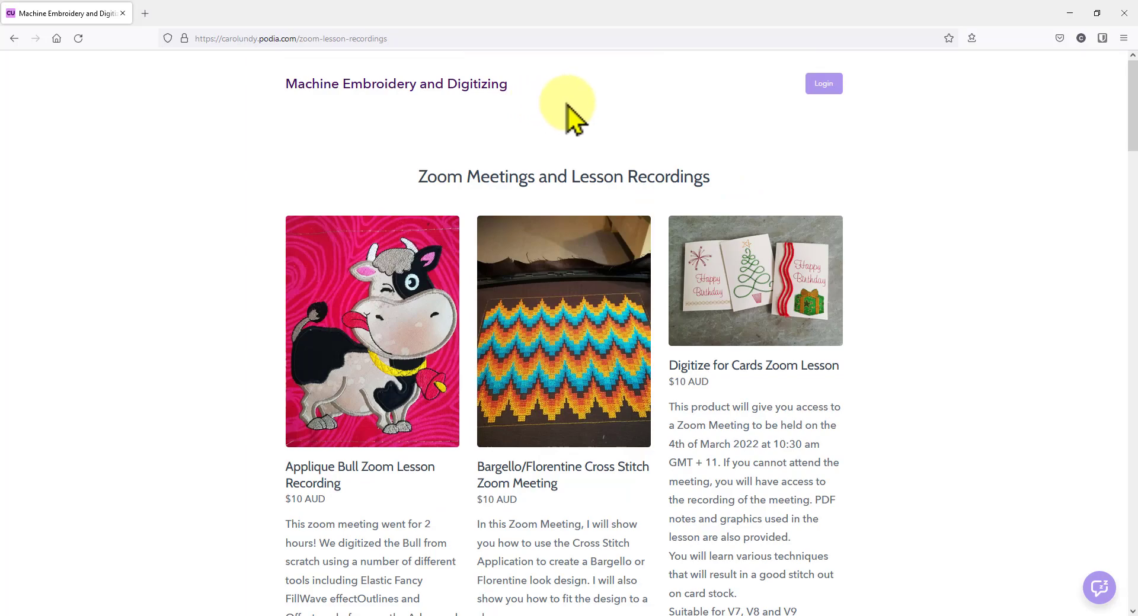